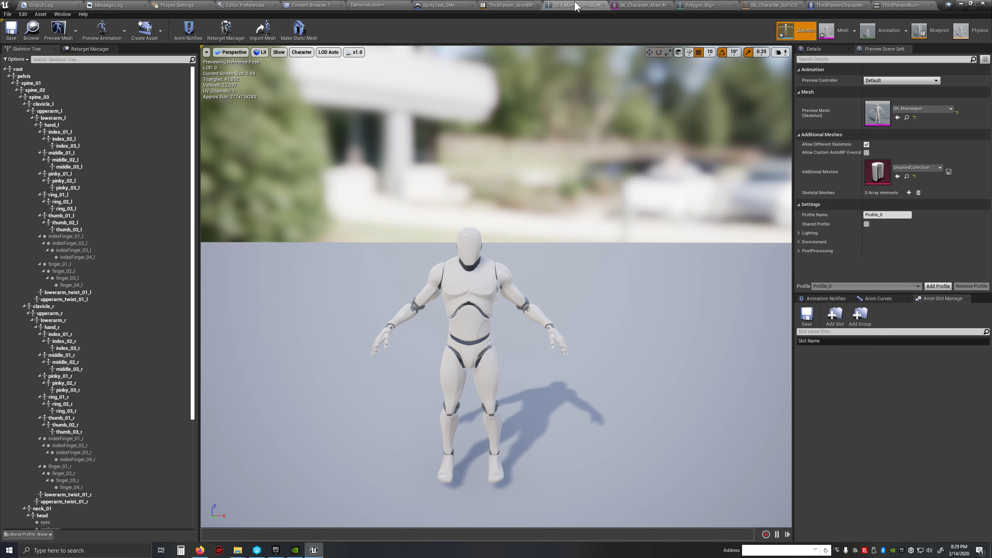
Step: Check the retarget base pose options of the Polygon_Rig skeleton and save the skeleton
{"action": "left_click", "coordinate": [699, 5]}
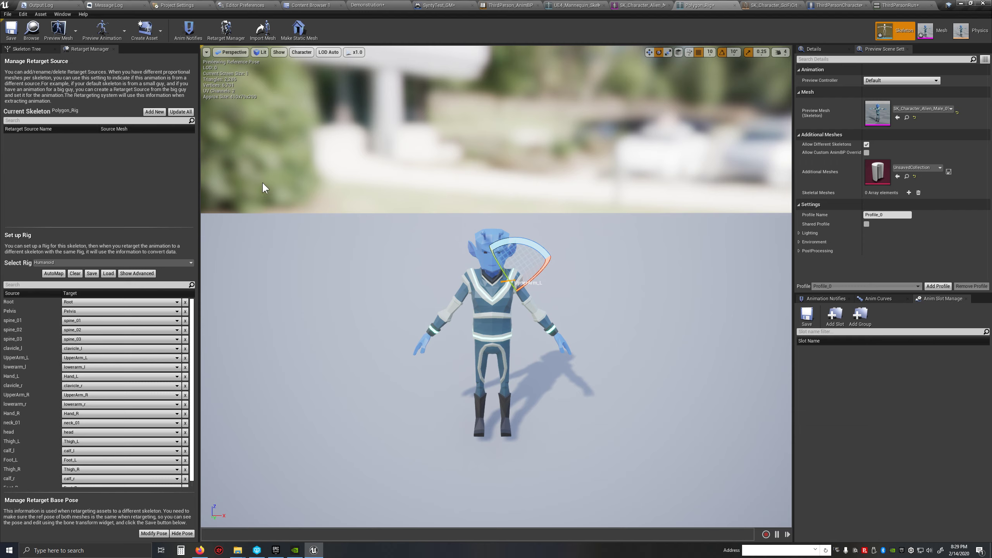
{"action": "left_click", "coordinate": [151, 533]}
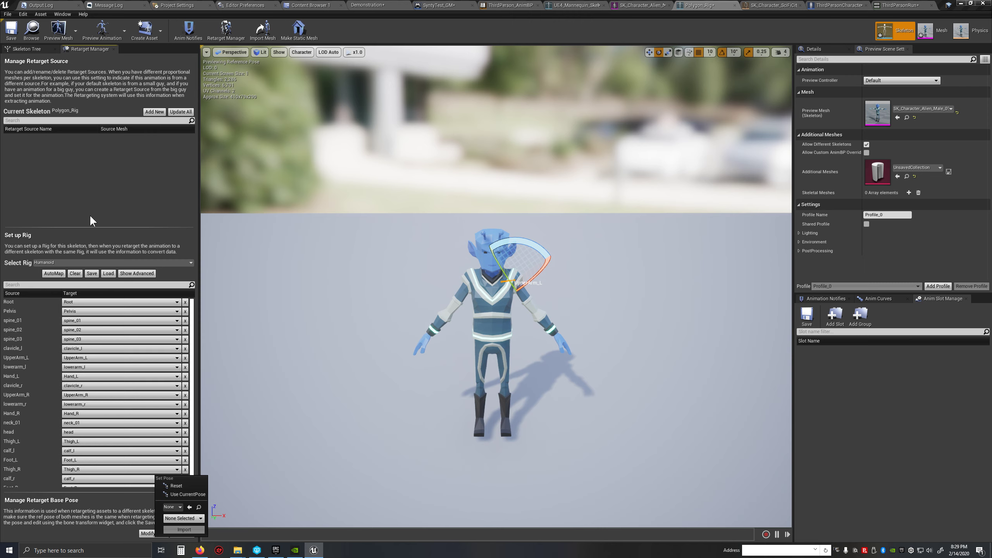
{"action": "left_click", "coordinate": [132, 186]}
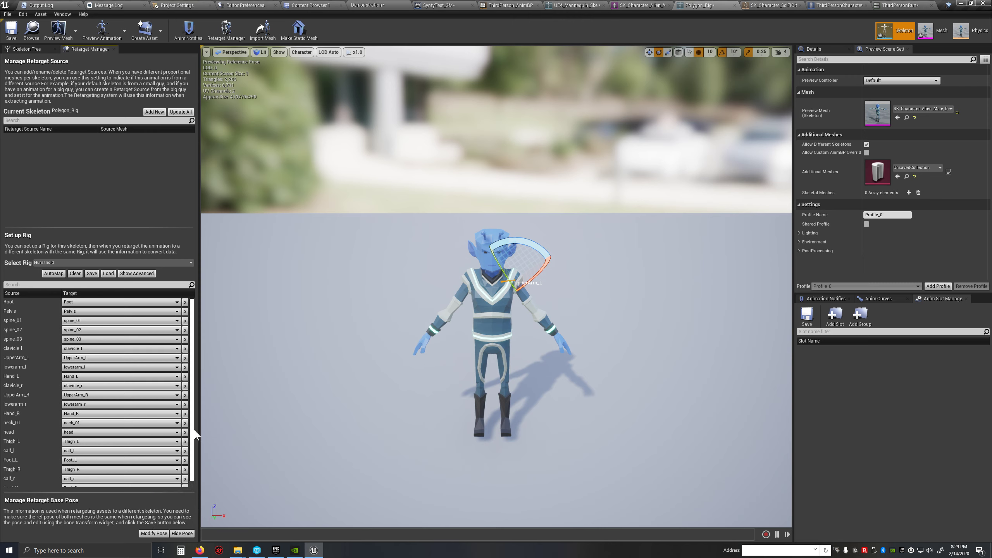
{"action": "left_click", "coordinate": [12, 31]}
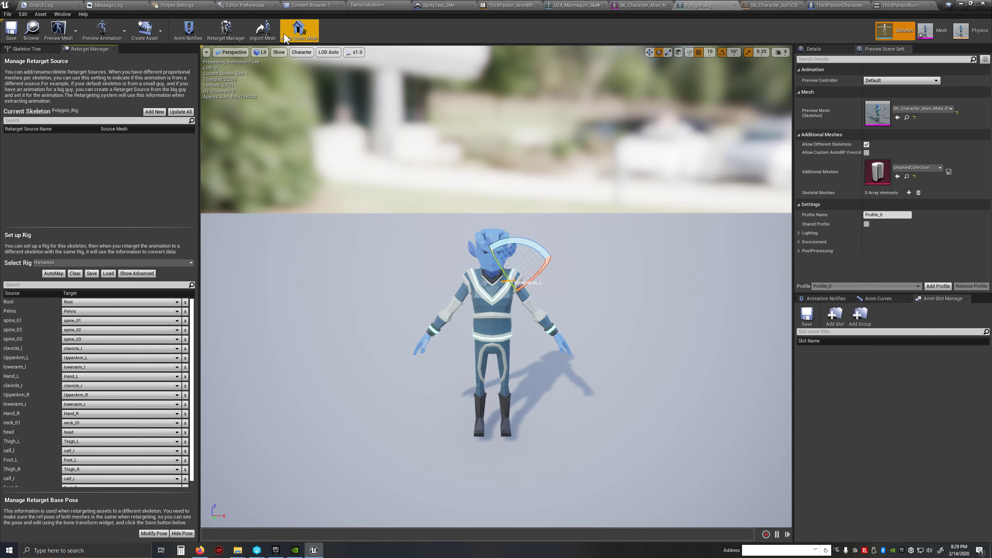
Step: Start duplicating and retargeting the mannequin animations from ThirdPerson_Jump through ThirdPersonRun in the Mannequin/Animations folder
{"action": "left_click", "coordinate": [312, 6]}
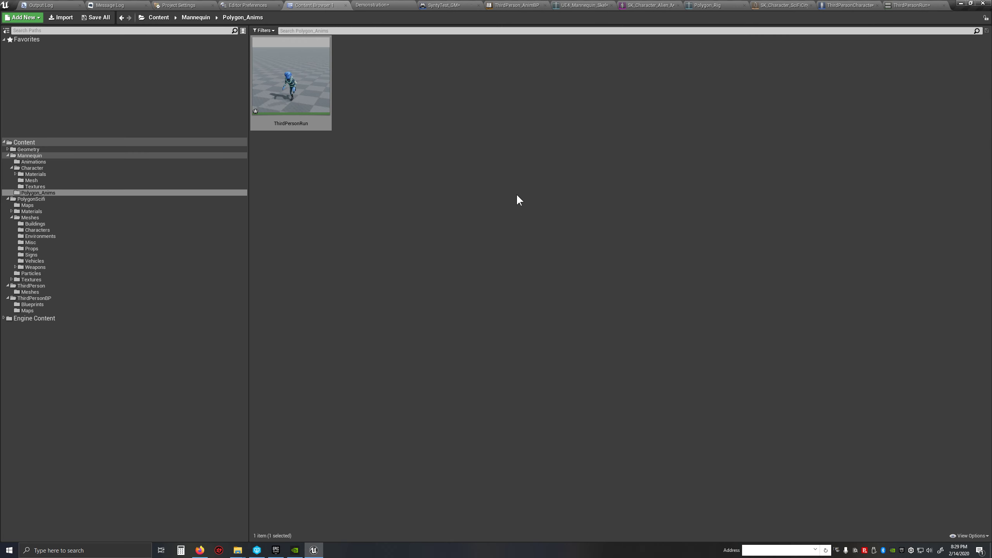
{"action": "left_click", "coordinate": [41, 161]}
{"action": "left_click", "coordinate": [860, 84]}
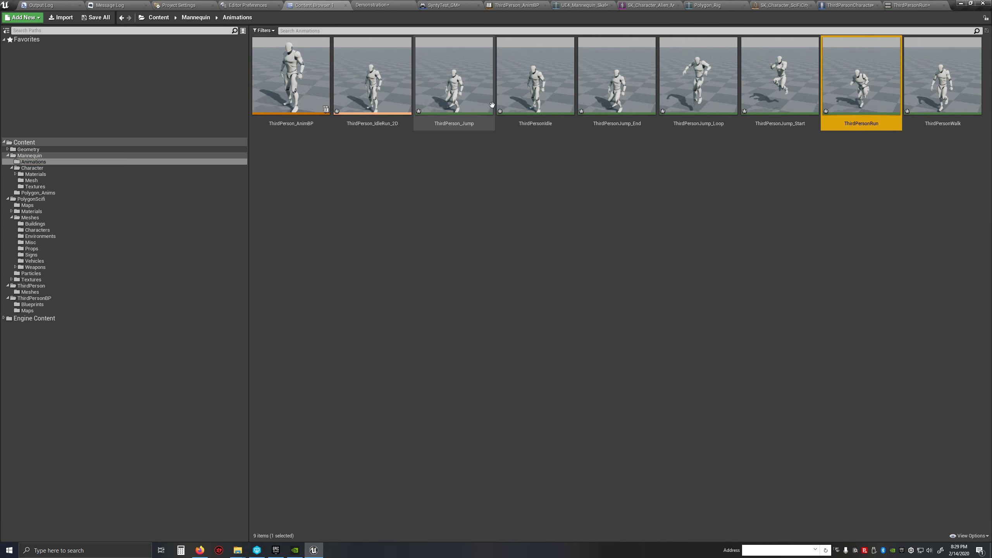
{"action": "left_click", "coordinate": [481, 97], "text": "shift"}
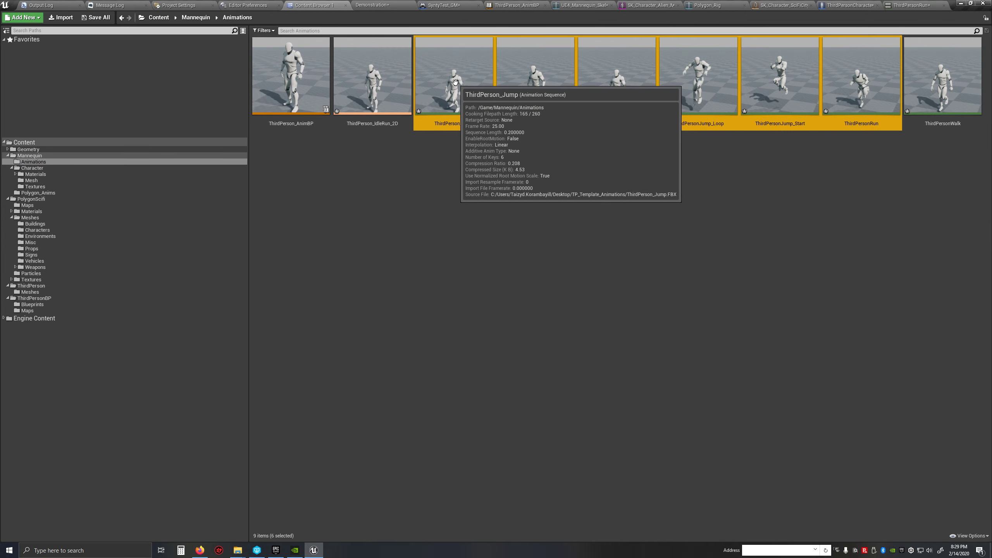
{"action": "right_click", "coordinate": [554, 62]}
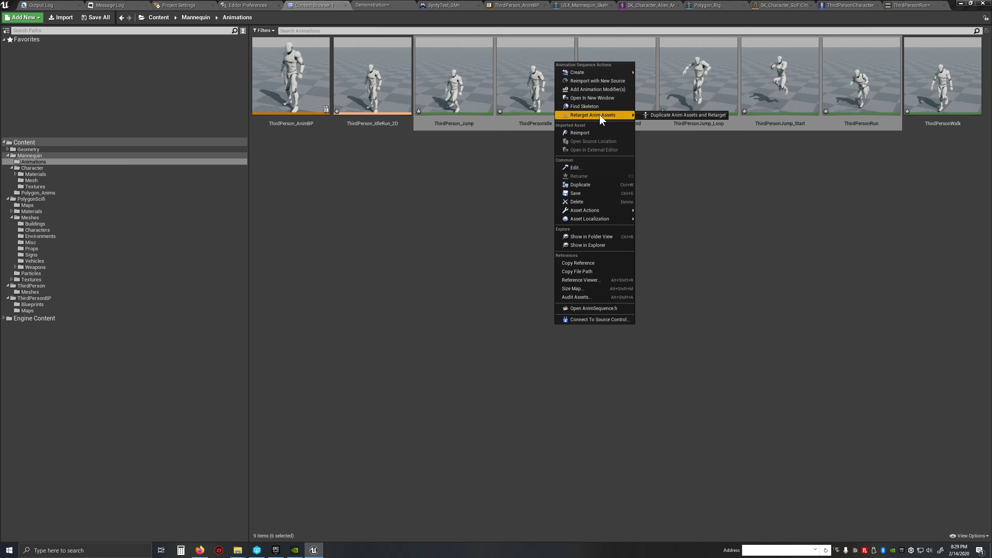
{"action": "left_click", "coordinate": [664, 115]}
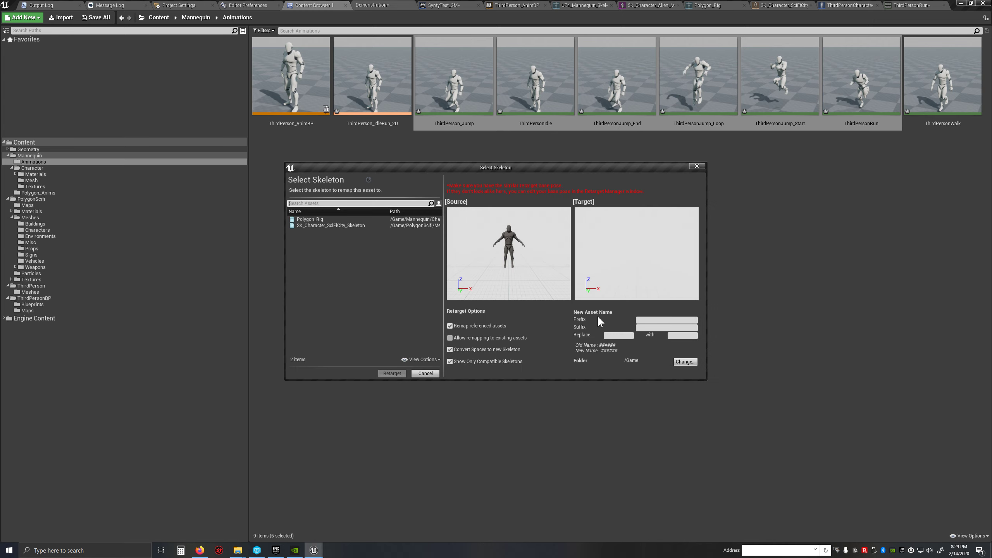
Step: Retarget the selected animations to the Polygon_Rig skeleton, with /Game/Mannequin/Polygon_Anims as the output folder
{"action": "left_click", "coordinate": [318, 219]}
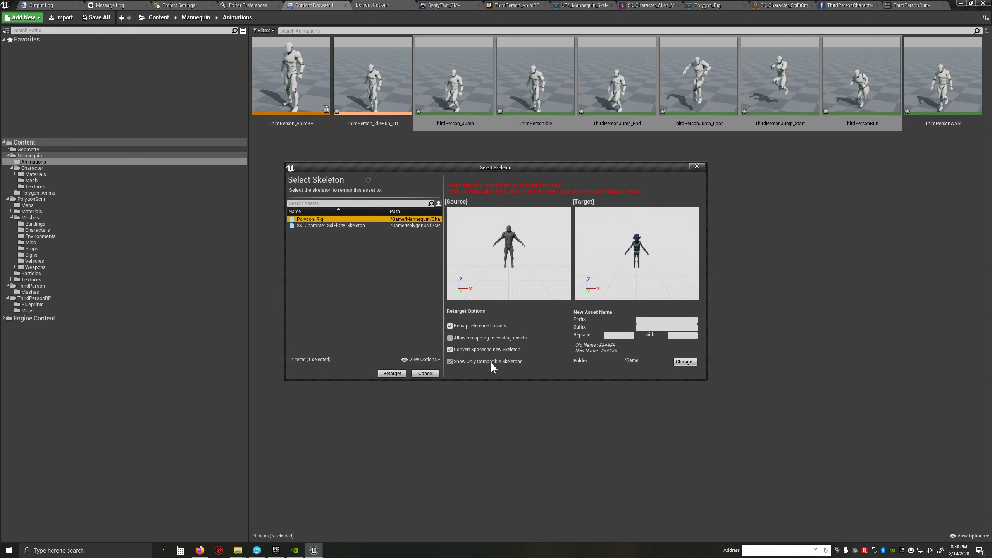
{"action": "left_click", "coordinate": [685, 362]}
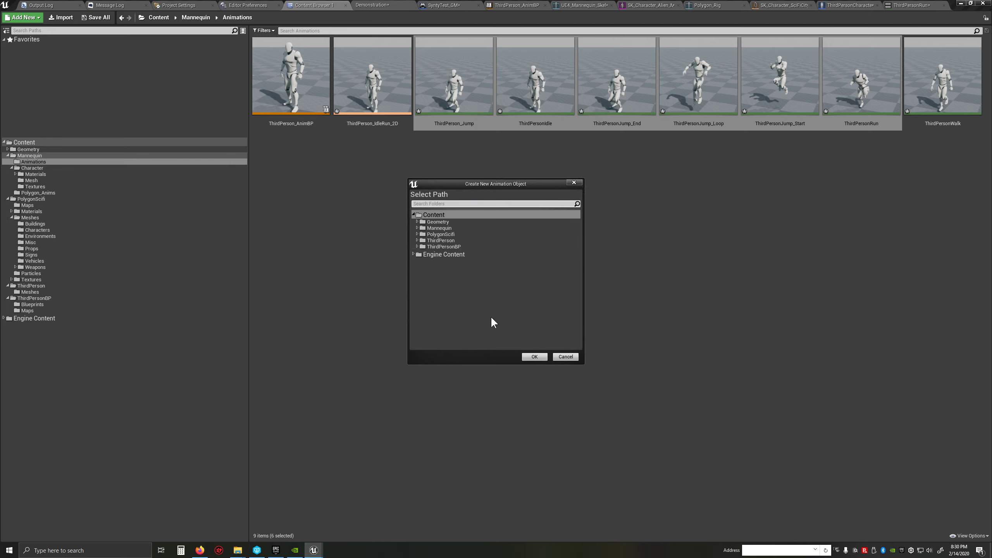
{"action": "left_click", "coordinate": [416, 228]}
{"action": "left_click", "coordinate": [446, 247]}
{"action": "left_click", "coordinate": [534, 357]}
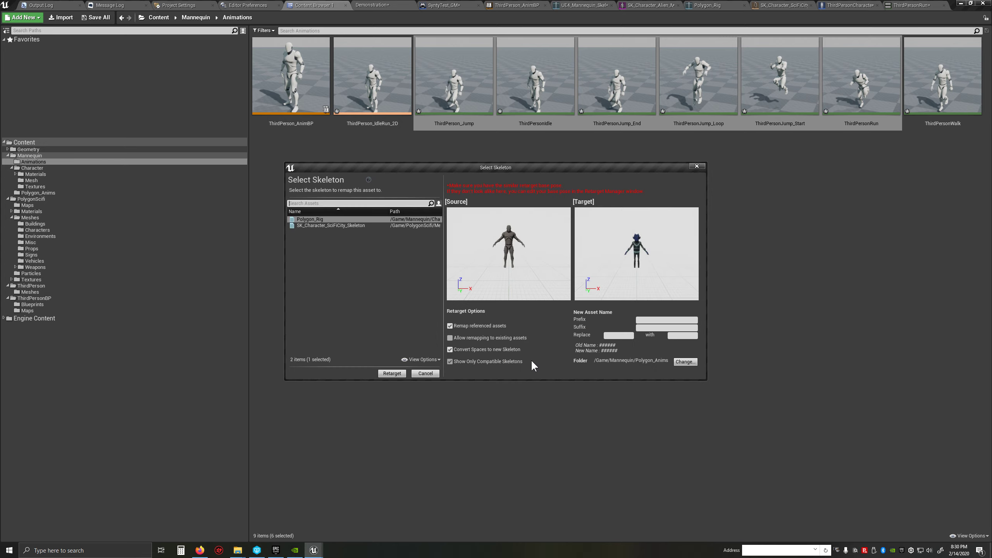
{"action": "left_click", "coordinate": [390, 373]}
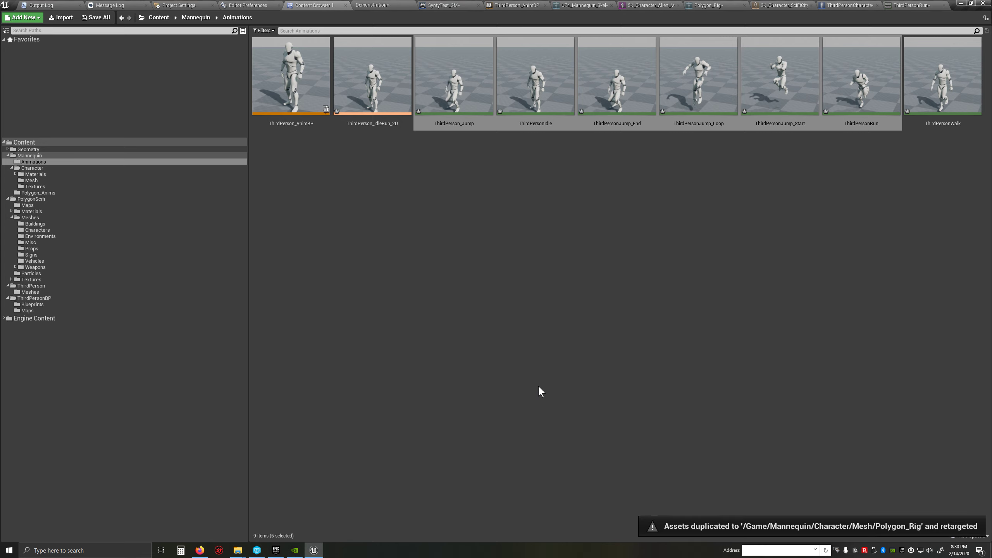
Step: Preview the retargeted ThirdPerson_Jump, ThirdPersonRun and ThirdPersonIdle animations from the Polygon_Anims folder
{"action": "left_click", "coordinate": [116, 192]}
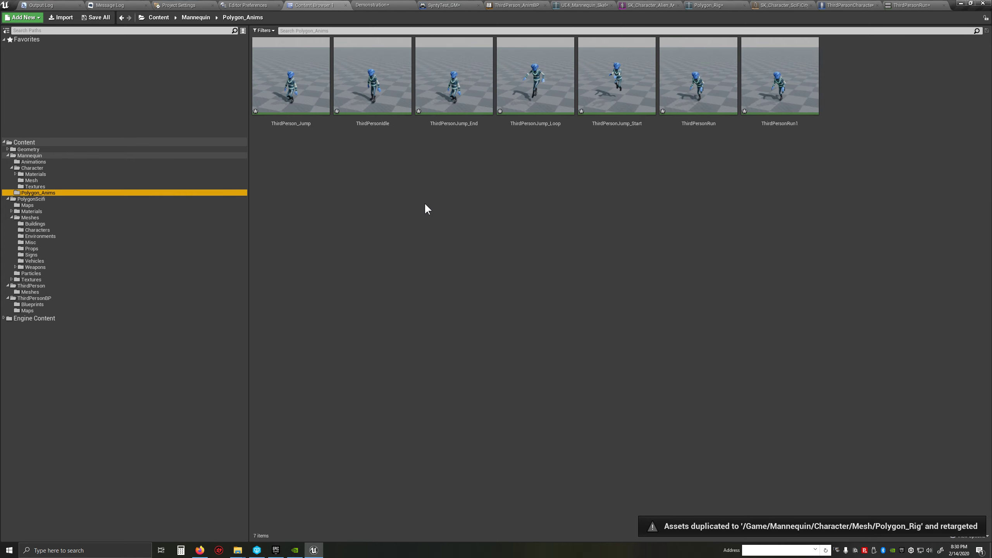
{"action": "double_click", "coordinate": [291, 78]}
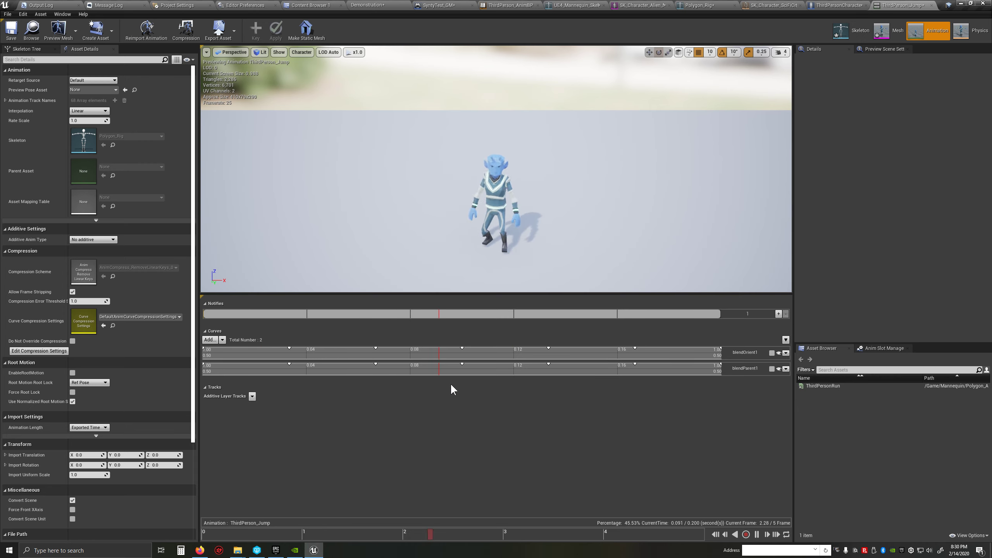
{"action": "left_click", "coordinate": [824, 386]}
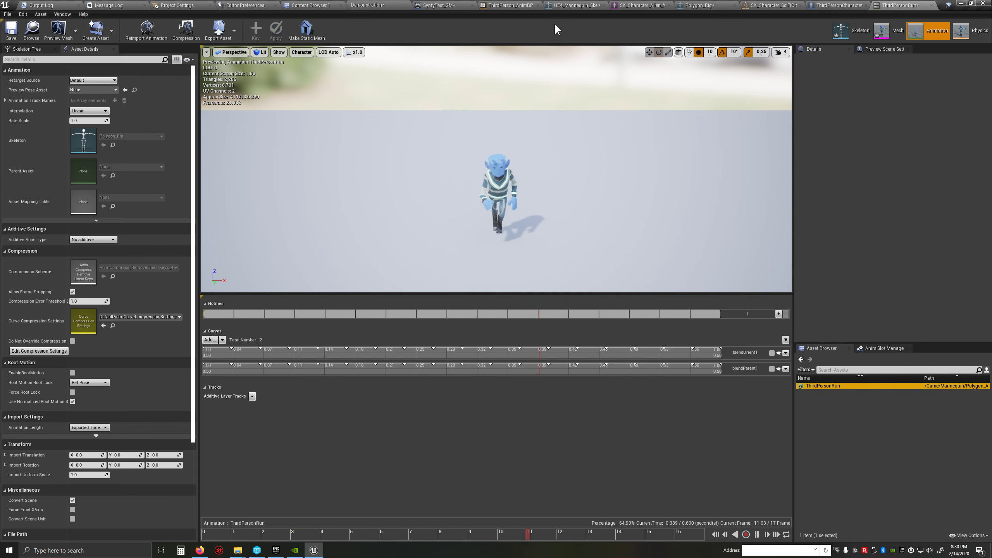
{"action": "left_click", "coordinate": [302, 4]}
{"action": "double_click", "coordinate": [376, 65]}
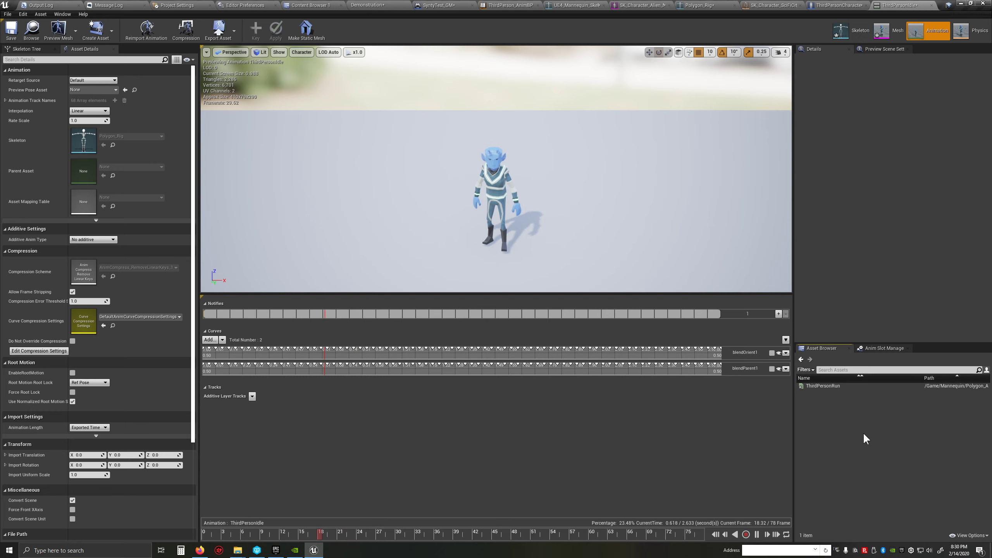
Step: Return to the Polygon_Anims folder and save all the retargeted animations
{"action": "left_click", "coordinate": [312, 5]}
{"action": "left_click", "coordinate": [470, 41]}
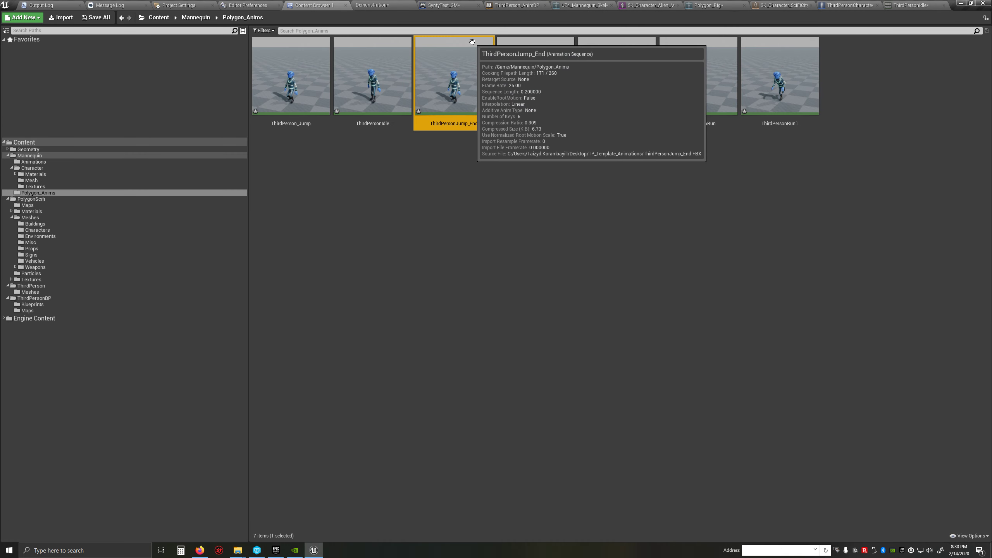
{"action": "left_click", "coordinate": [457, 213]}
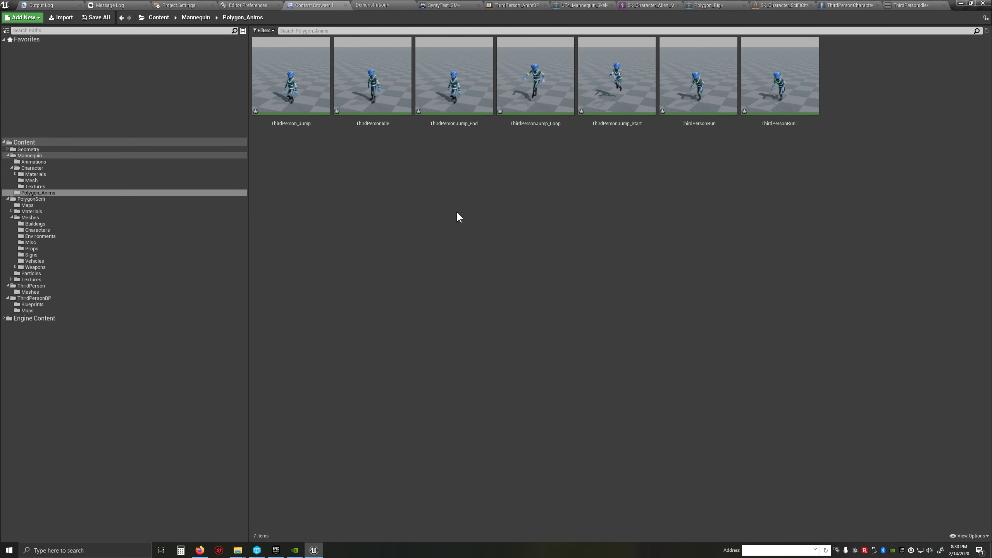
{"action": "key", "text": "ctrl+shift+s"}
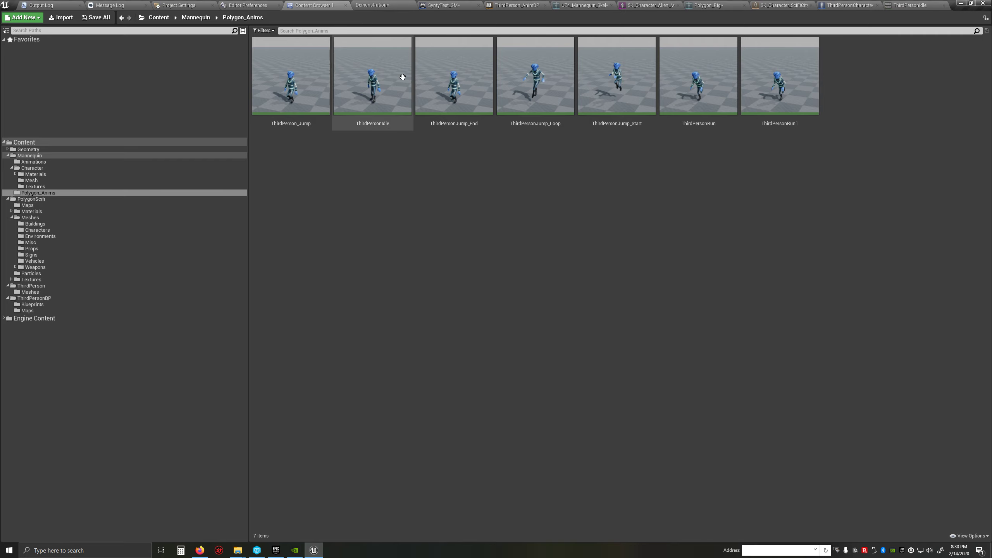
Step: Preview the retargeted ThirdPersonJump_Loop, ThirdPerson_Jump, ThirdPersonJump_Start, ThirdPersonRun and ThirdPersonRun1 animations on the alien character
{"action": "double_click", "coordinate": [527, 73]}
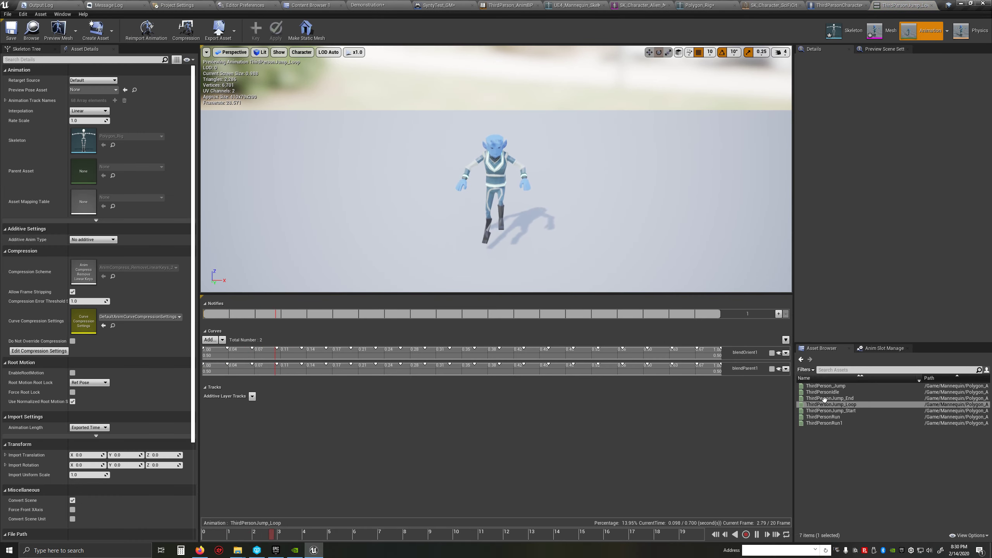
{"action": "left_click", "coordinate": [834, 386]}
{"action": "double_click", "coordinate": [834, 386]}
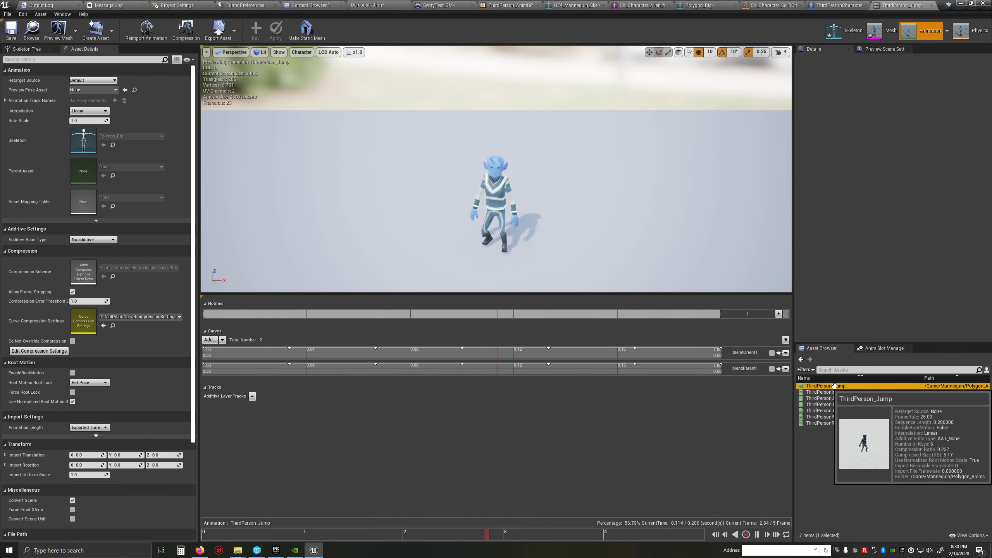
{"action": "key", "text": "Down"}
{"action": "key", "text": "Down"}
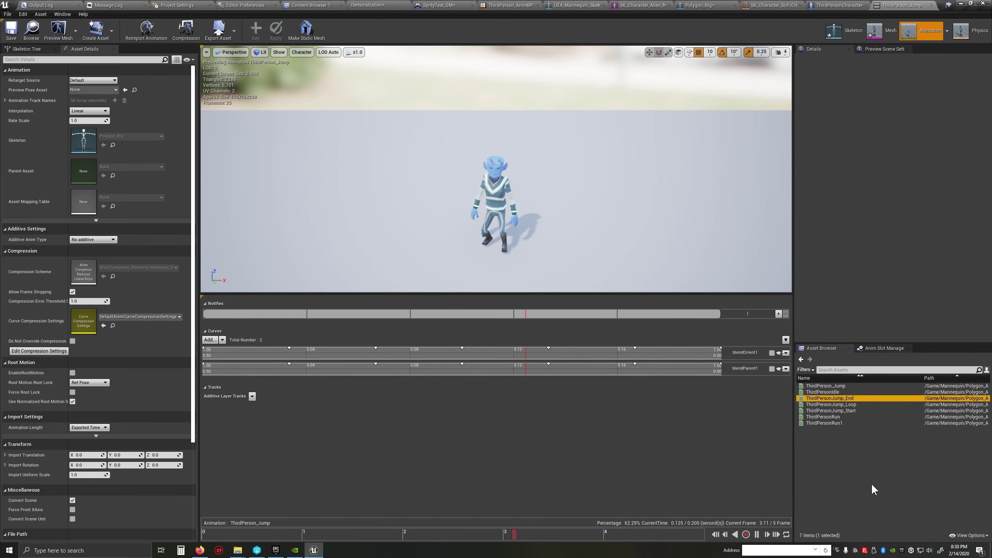
{"action": "key", "text": "Down"}
{"action": "double_click", "coordinate": [835, 411]}
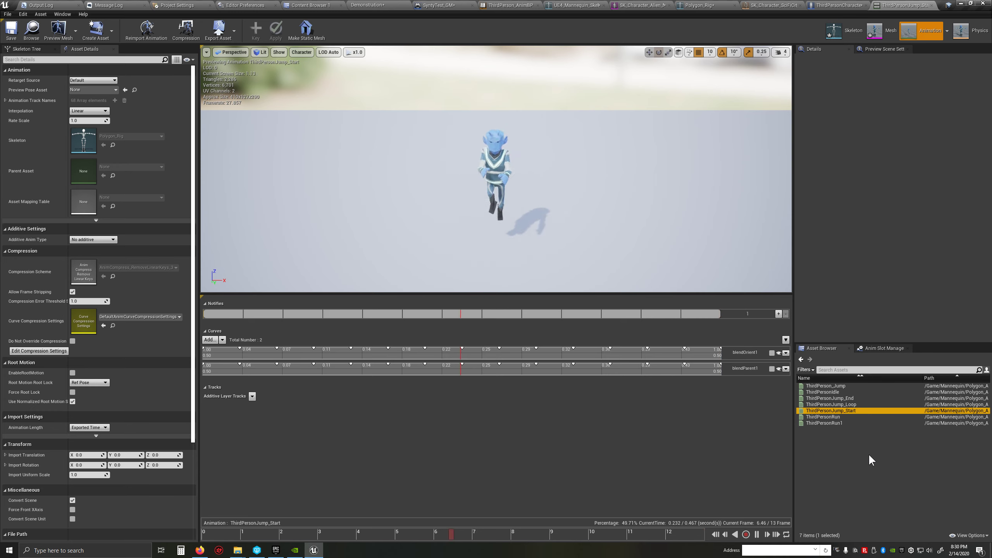
{"action": "left_click", "coordinate": [839, 417]}
{"action": "double_click", "coordinate": [840, 418]}
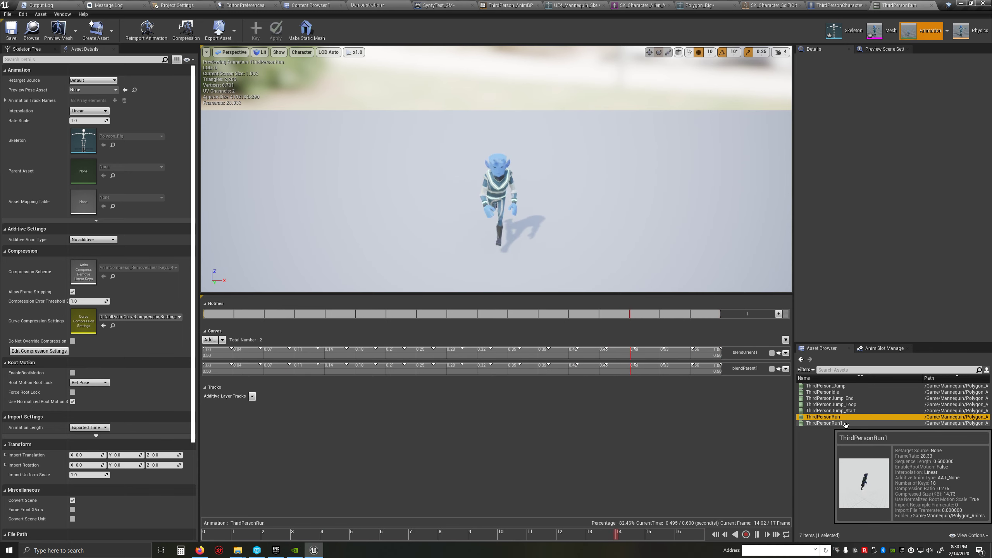
{"action": "double_click", "coordinate": [843, 423]}
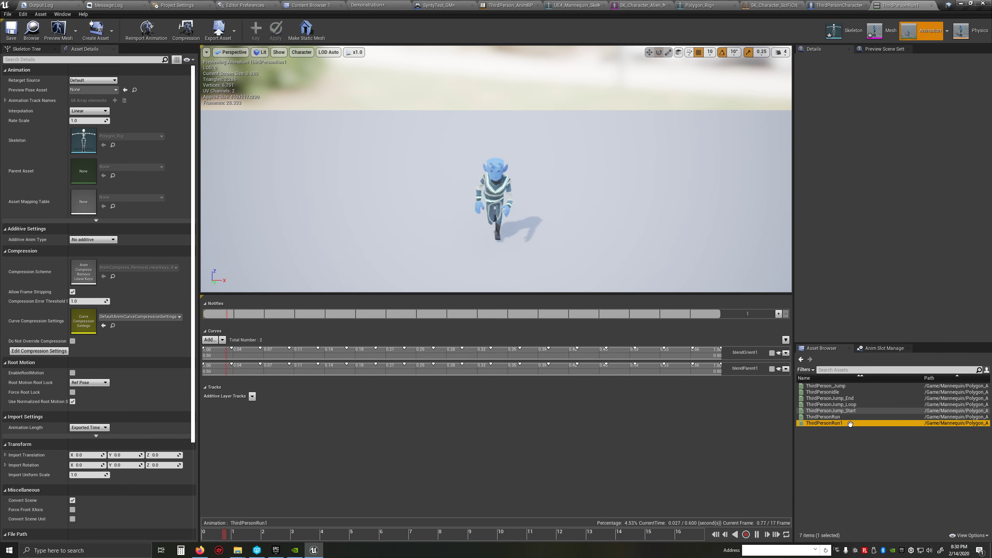
{"action": "left_click", "coordinate": [894, 455]}
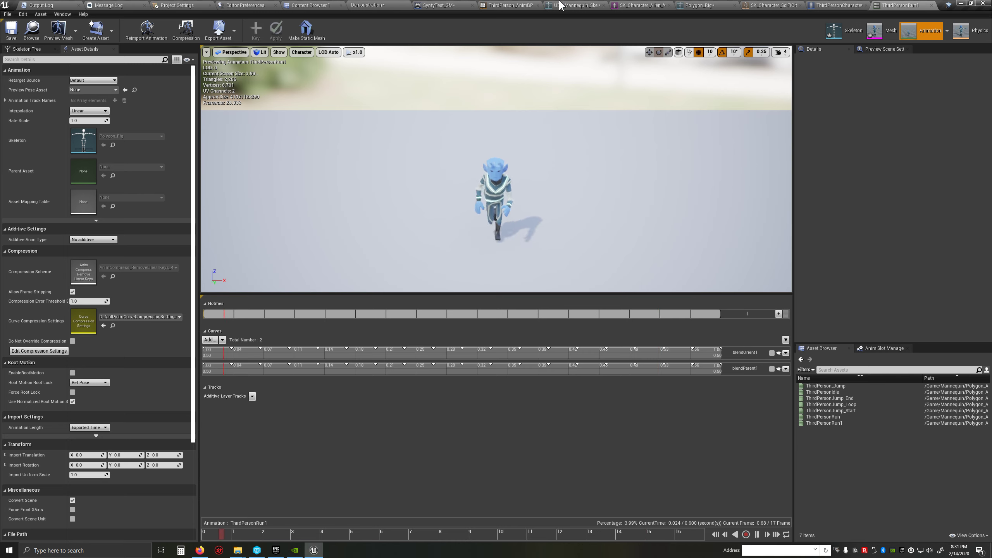
{"action": "left_click", "coordinate": [334, 7]}
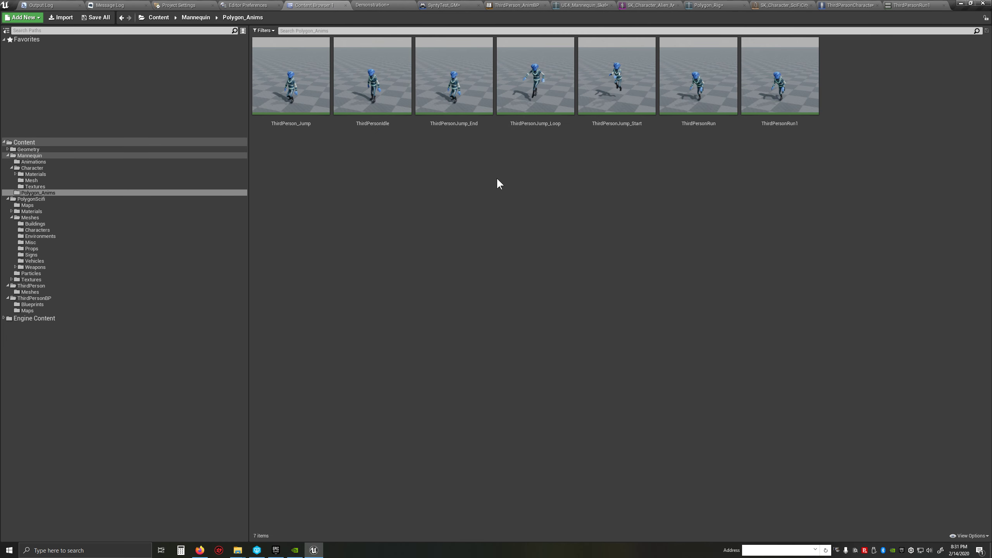
{"action": "left_click", "coordinate": [399, 5]}
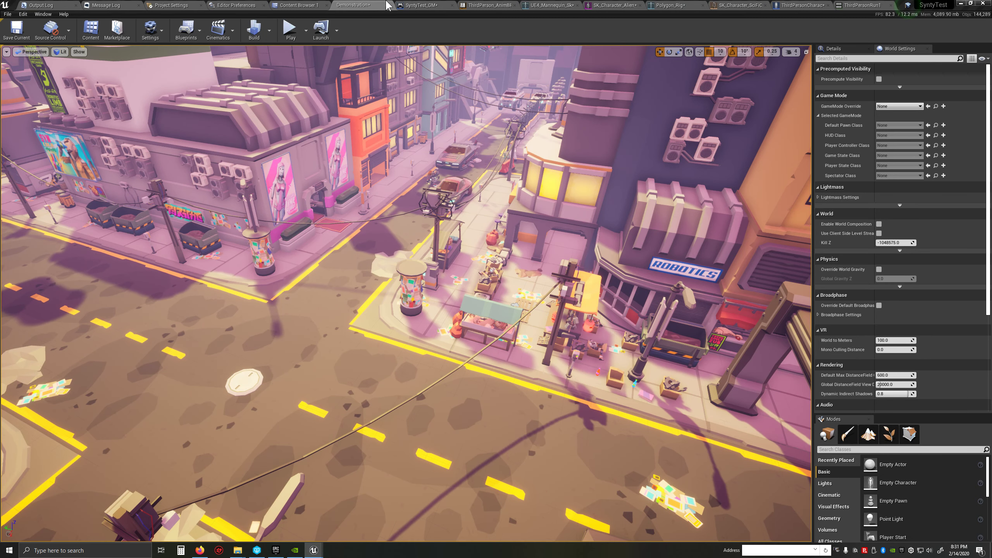
{"action": "left_click", "coordinate": [498, 5]}
{"action": "left_click", "coordinate": [370, 6]}
{"action": "left_click", "coordinate": [298, 5]}
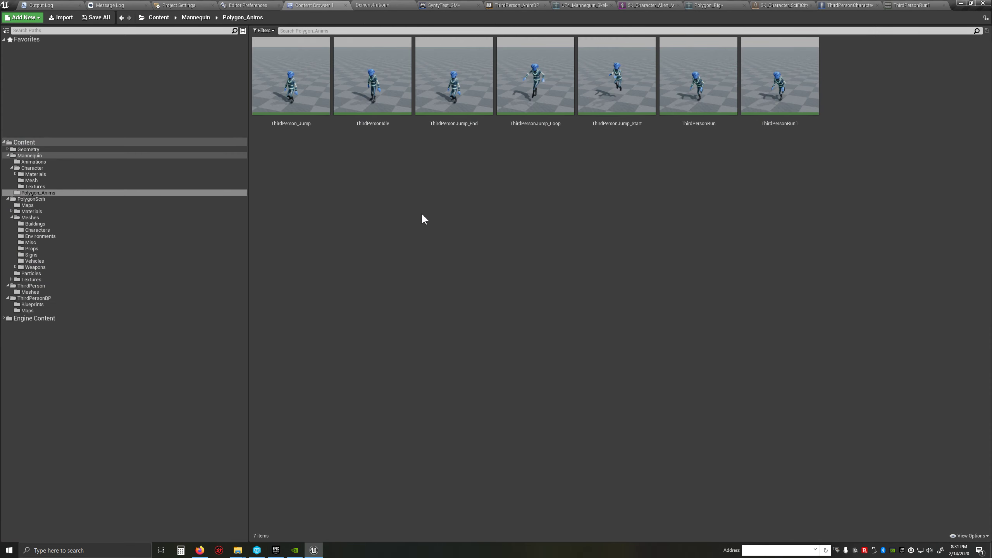
Step: Play-test the Demonstration level to check the player character, and stop the session
{"action": "left_click", "coordinate": [372, 5]}
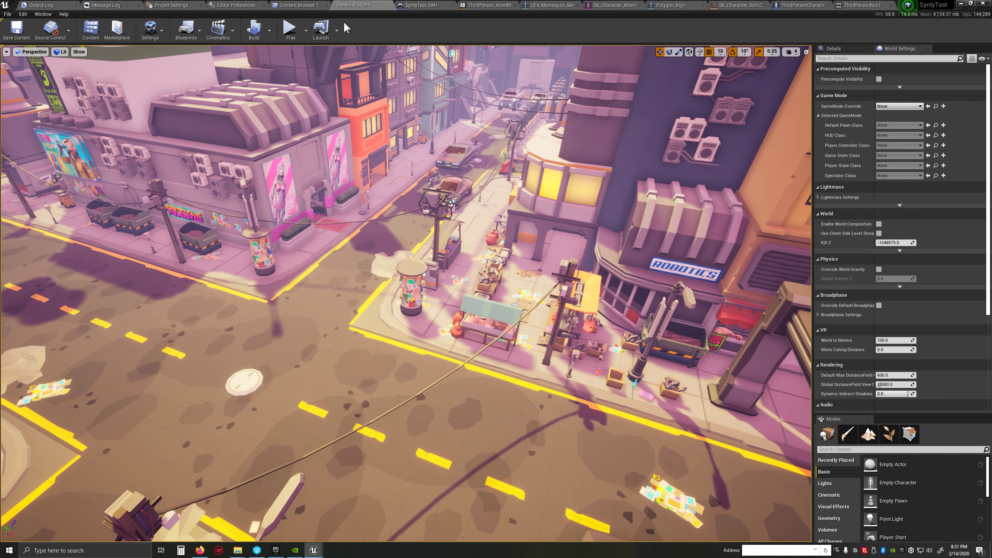
{"action": "left_click", "coordinate": [289, 31]}
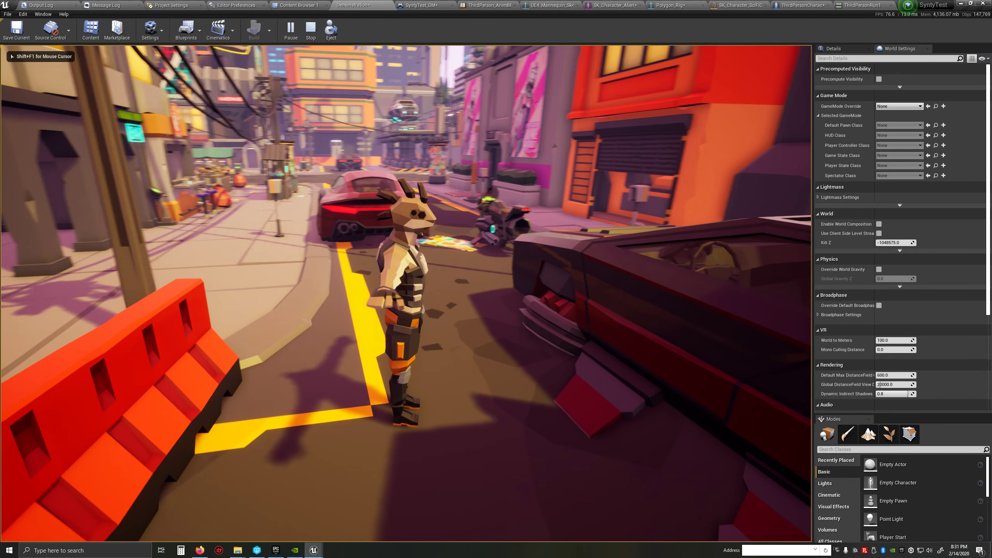
{"action": "key", "text": "Escape"}
Step: Assign the Polygon_Rig skeleton to the PolygonScifi character meshes from SK_Character_Alien_Male_02 through SK_Character_Robot_01
{"action": "left_click", "coordinate": [298, 5]}
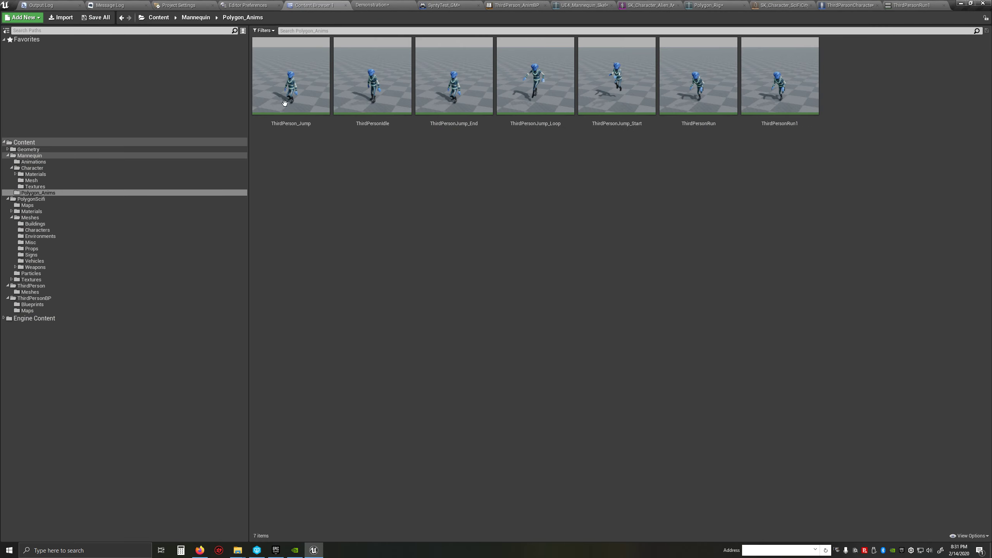
{"action": "left_click", "coordinate": [39, 229]}
{"action": "left_click", "coordinate": [310, 67]}
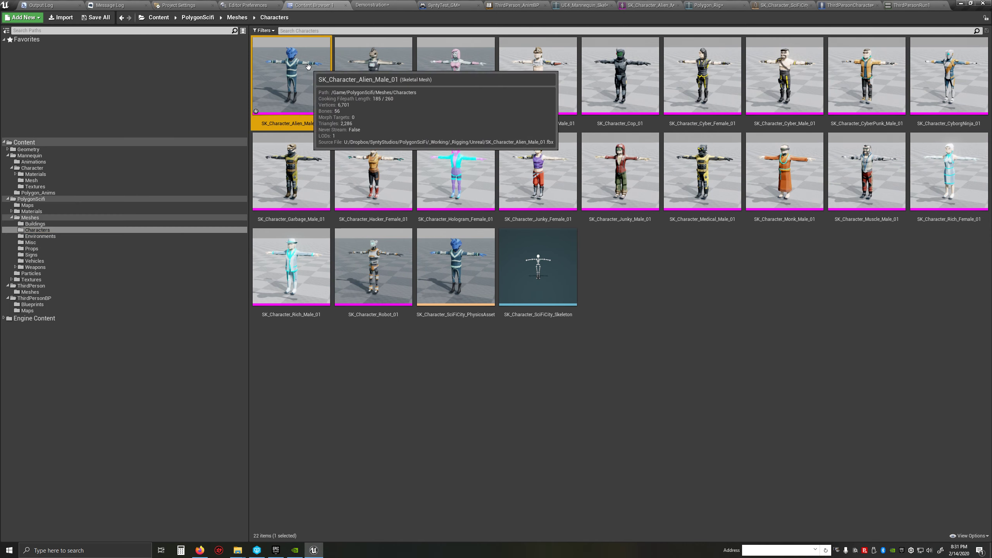
{"action": "left_click", "coordinate": [384, 64]}
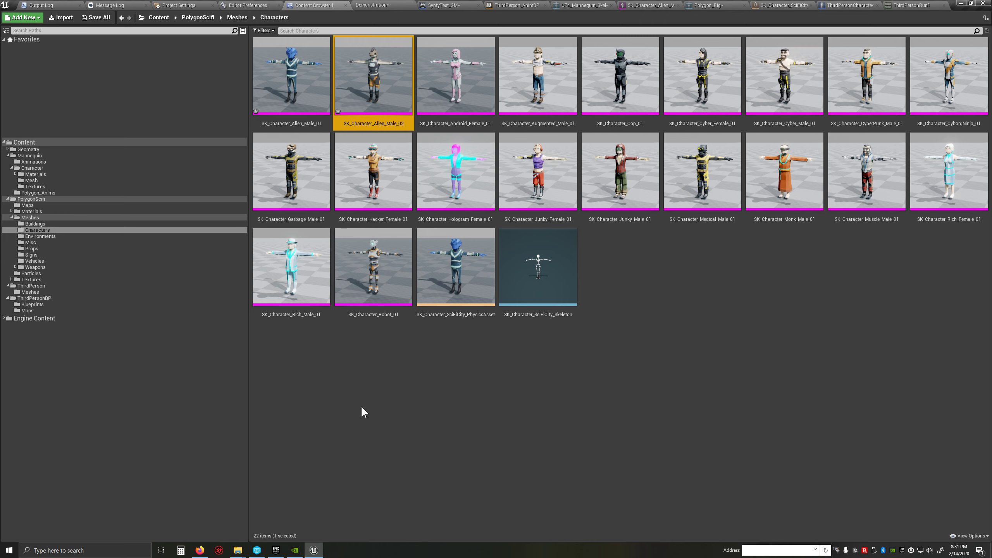
{"action": "left_click", "coordinate": [378, 269], "text": "shift"}
{"action": "left_click_drag", "start_coordinate": [378, 269], "coordinate": [380, 364]}
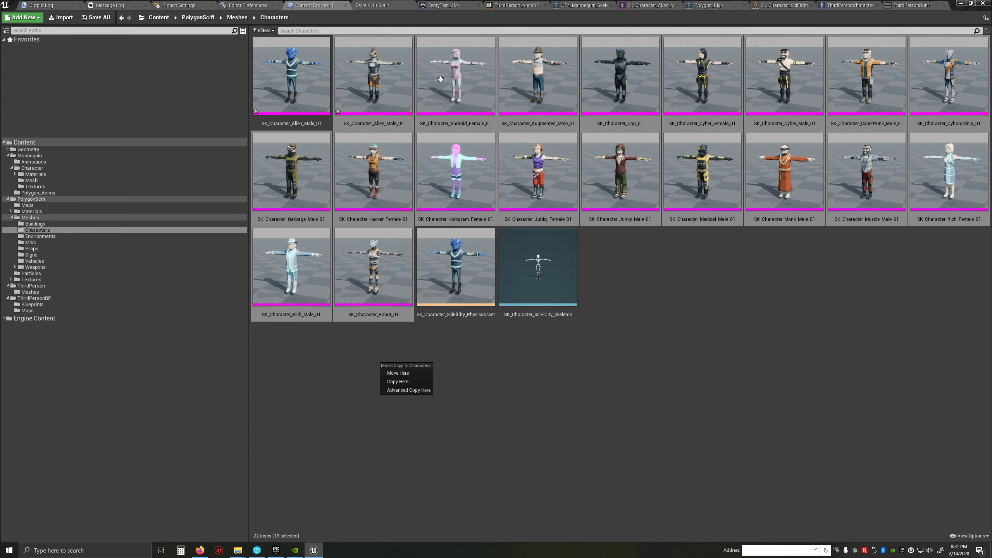
{"action": "right_click", "coordinate": [377, 270]}
{"action": "mouse_move", "coordinate": [425, 304]}
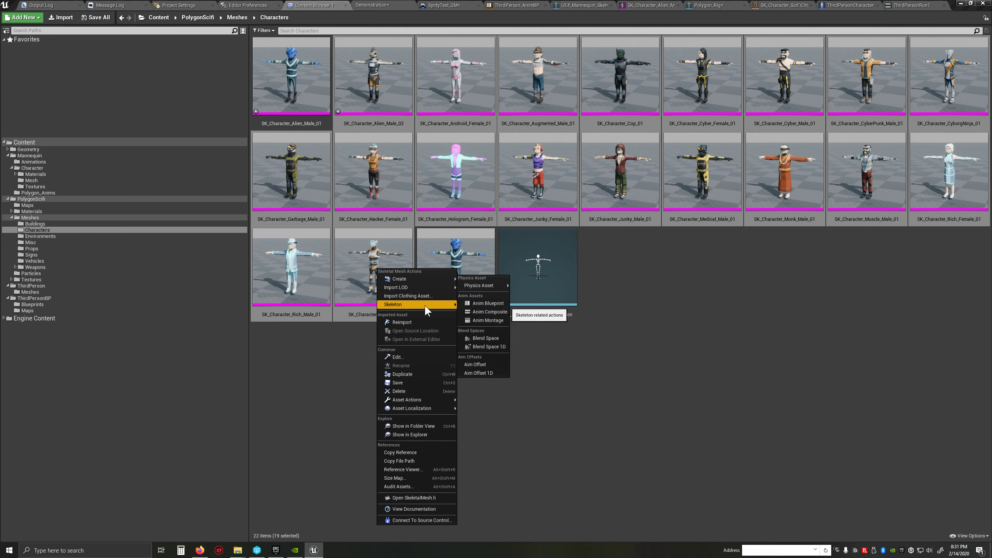
{"action": "left_click", "coordinate": [475, 320]}
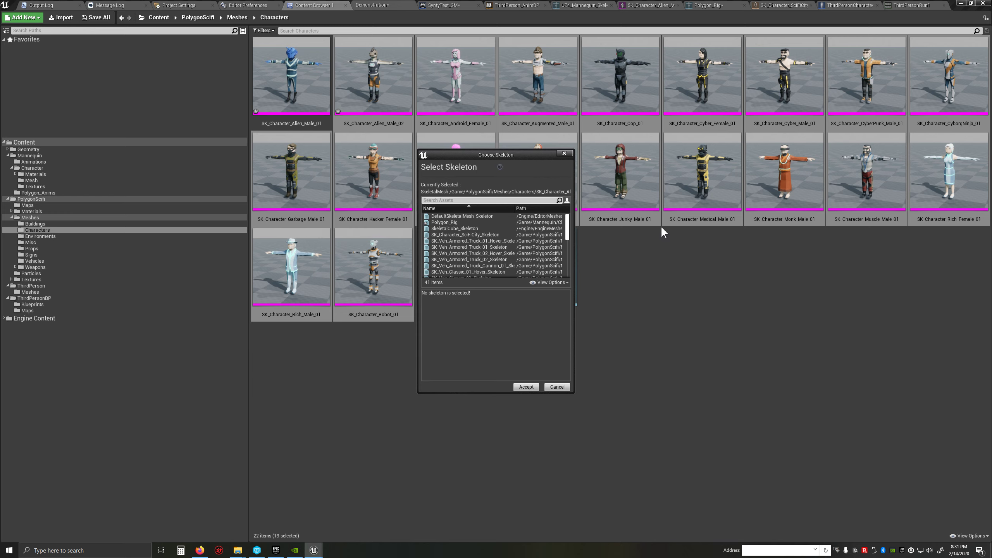
{"action": "left_click", "coordinate": [443, 222]}
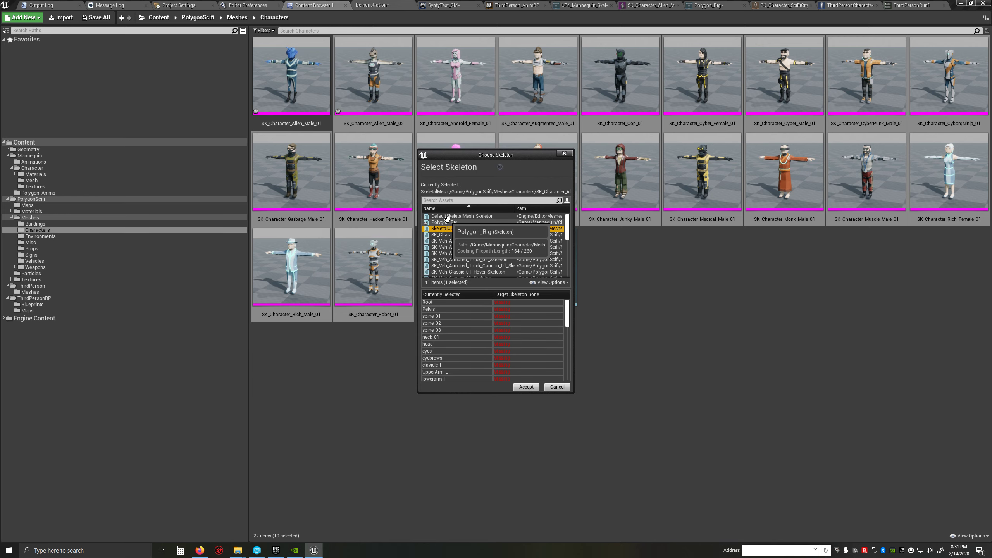
{"action": "left_click", "coordinate": [532, 387]}
{"action": "left_click", "coordinate": [444, 223]}
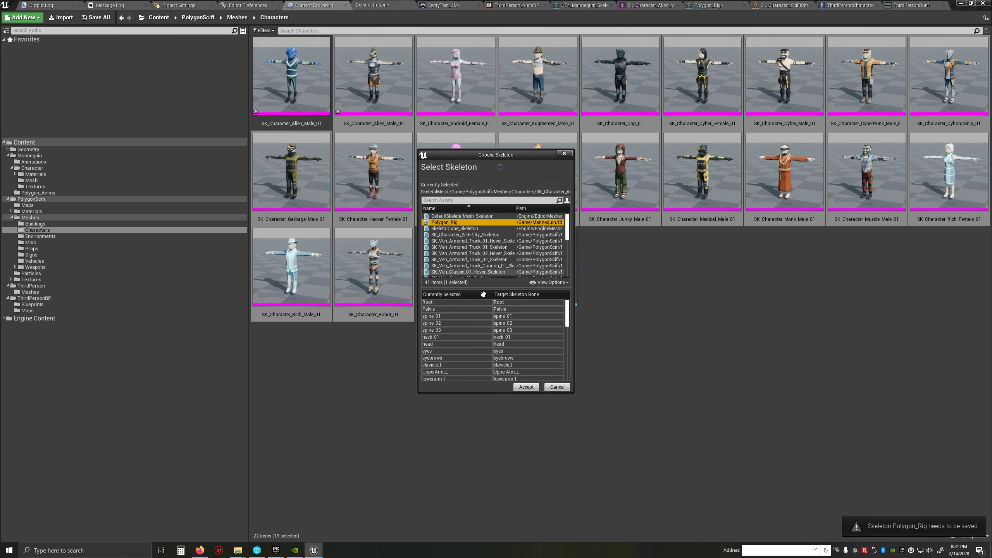
{"action": "left_click", "coordinate": [525, 387]}
{"action": "left_click", "coordinate": [444, 223]}
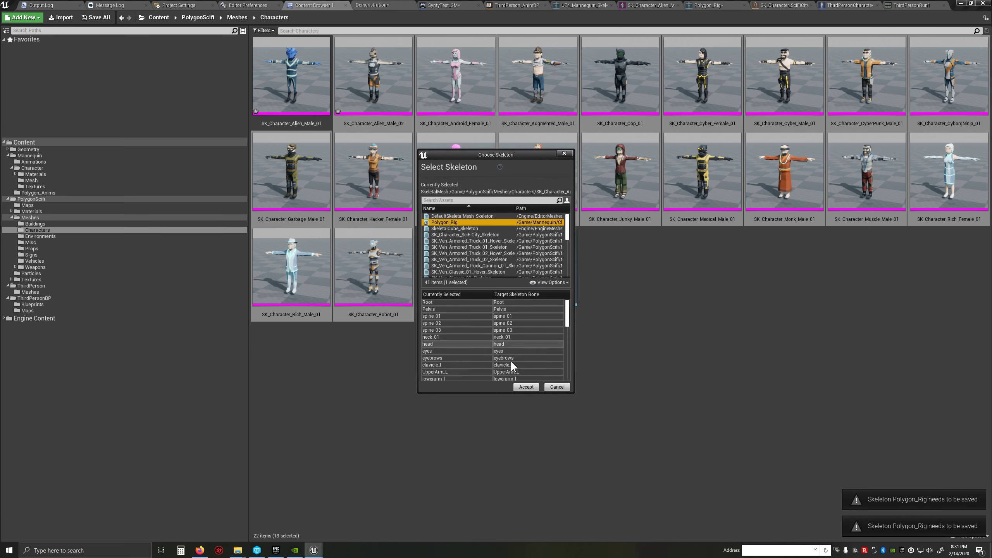
{"action": "left_click", "coordinate": [532, 387]}
{"action": "left_click", "coordinate": [444, 223]}
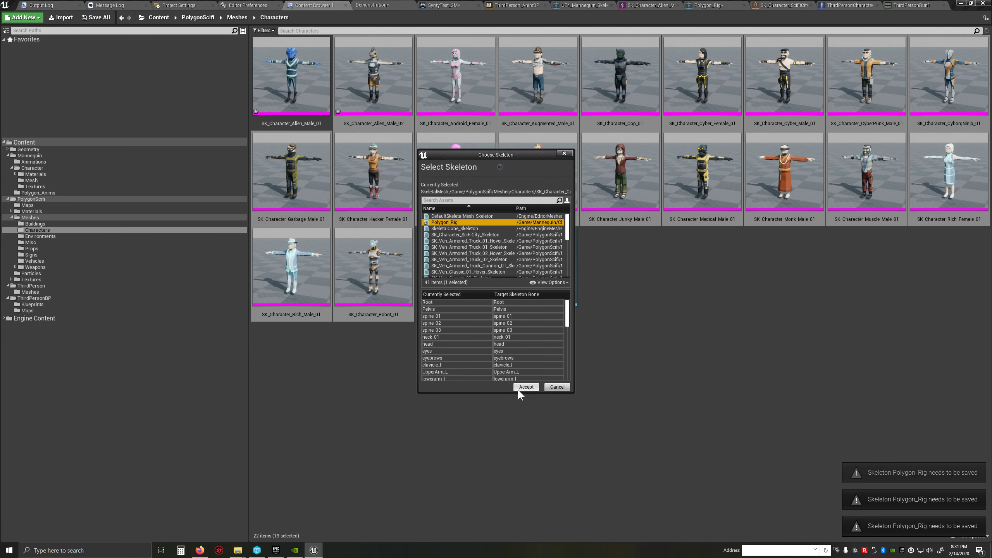
{"action": "left_click", "coordinate": [526, 387]}
{"action": "left_click", "coordinate": [444, 223]}
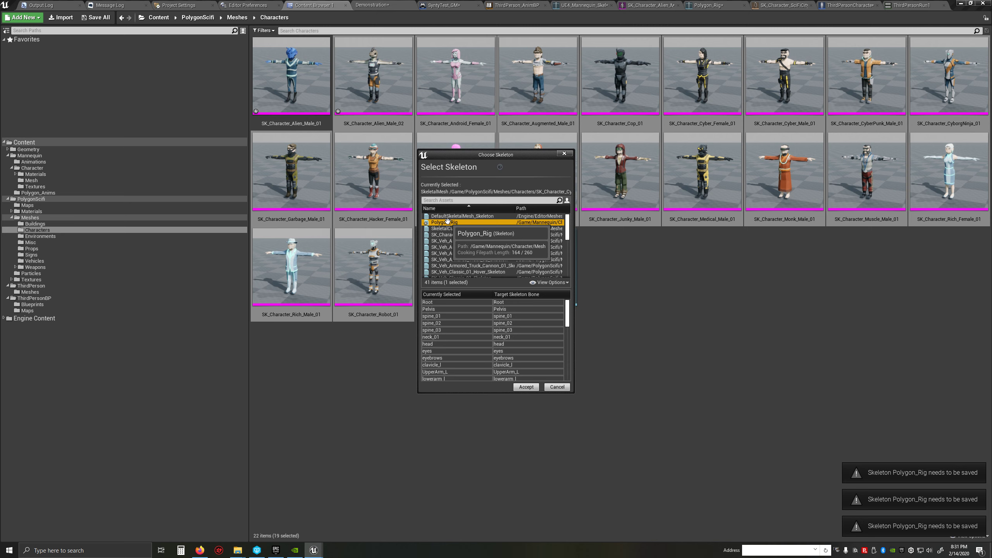
{"action": "left_click", "coordinate": [526, 387]}
{"action": "left_click", "coordinate": [445, 223]}
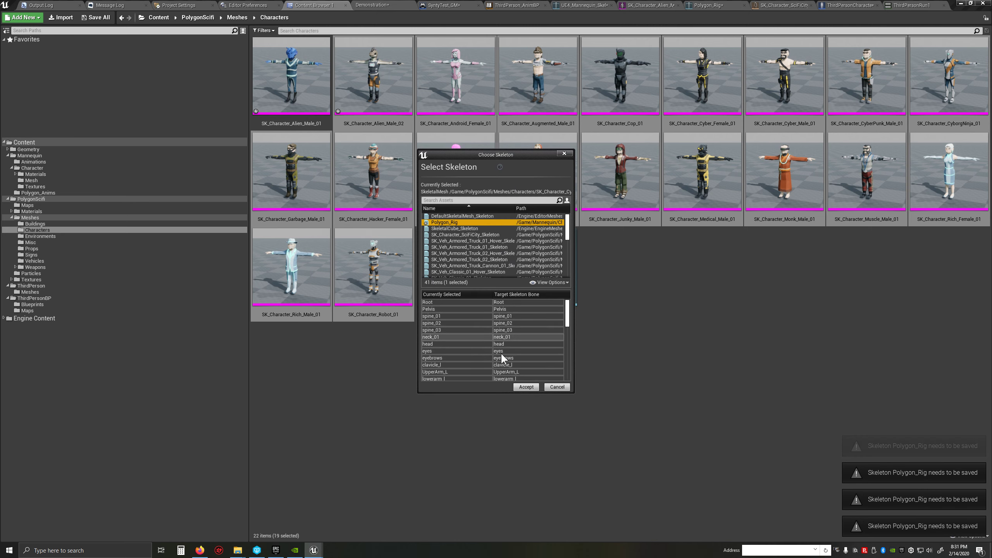
{"action": "left_click", "coordinate": [526, 387]}
{"action": "left_click", "coordinate": [458, 222]}
{"action": "left_click", "coordinate": [526, 386]}
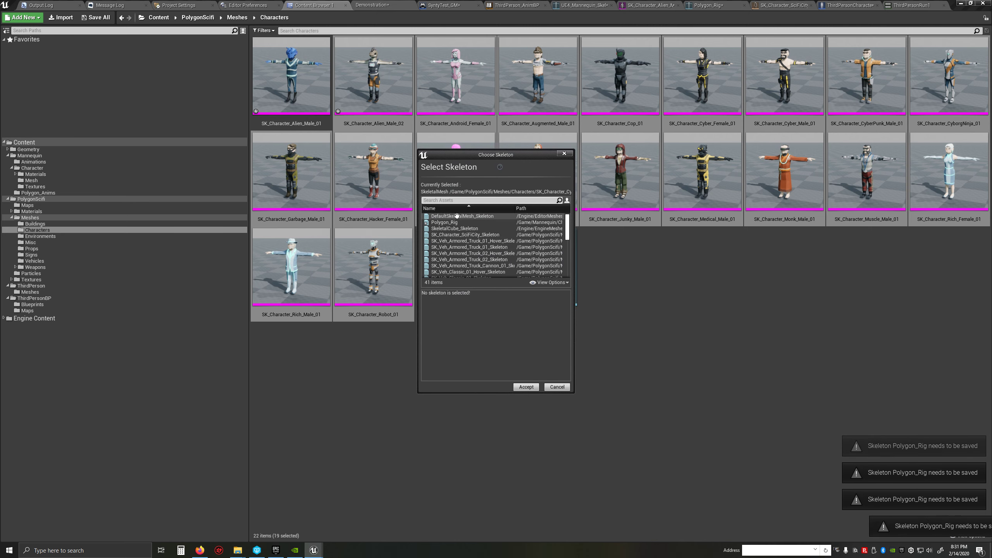
{"action": "left_click", "coordinate": [448, 222]}
{"action": "left_click", "coordinate": [526, 387]}
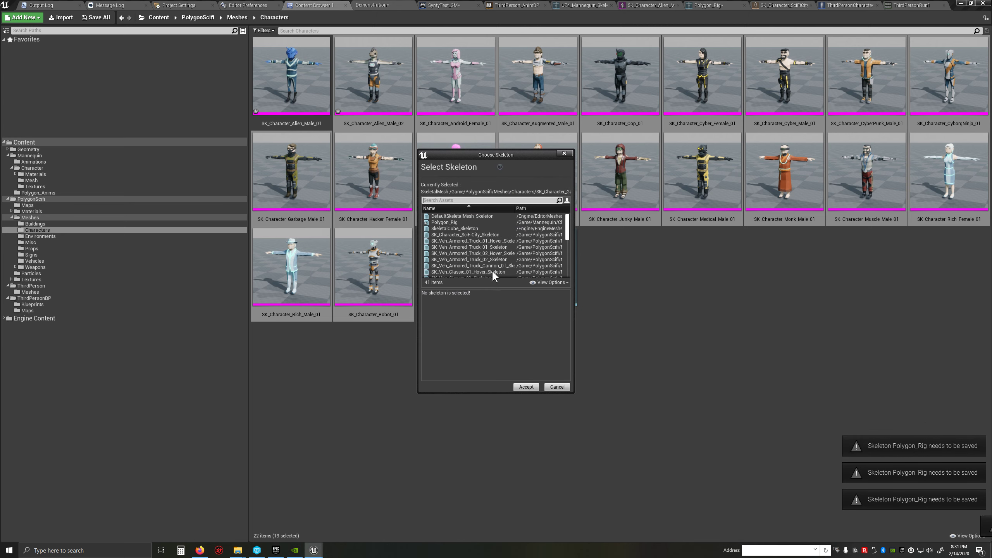
{"action": "double_click", "coordinate": [451, 222]}
{"action": "left_click", "coordinate": [442, 222]}
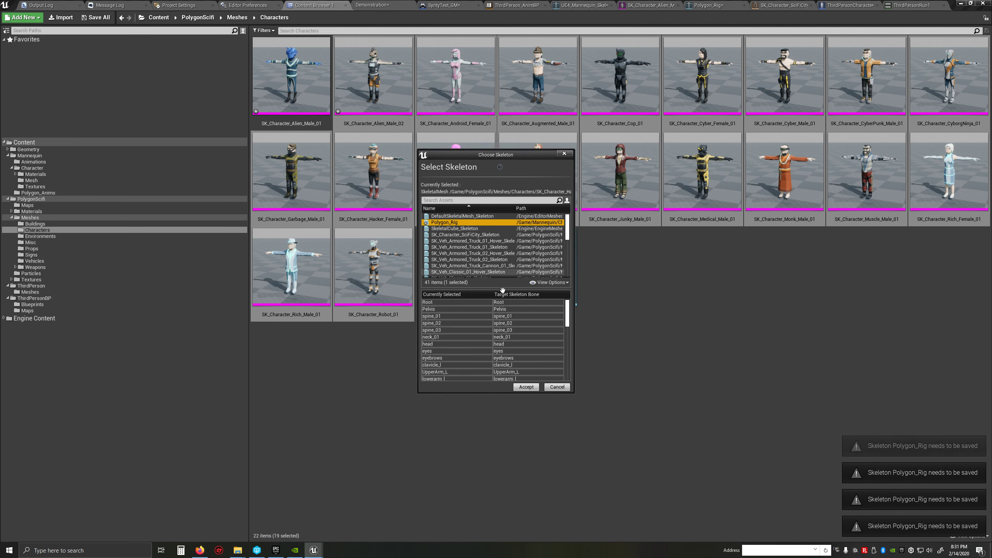
{"action": "double_click", "coordinate": [443, 223]}
{"action": "left_click", "coordinate": [442, 222]}
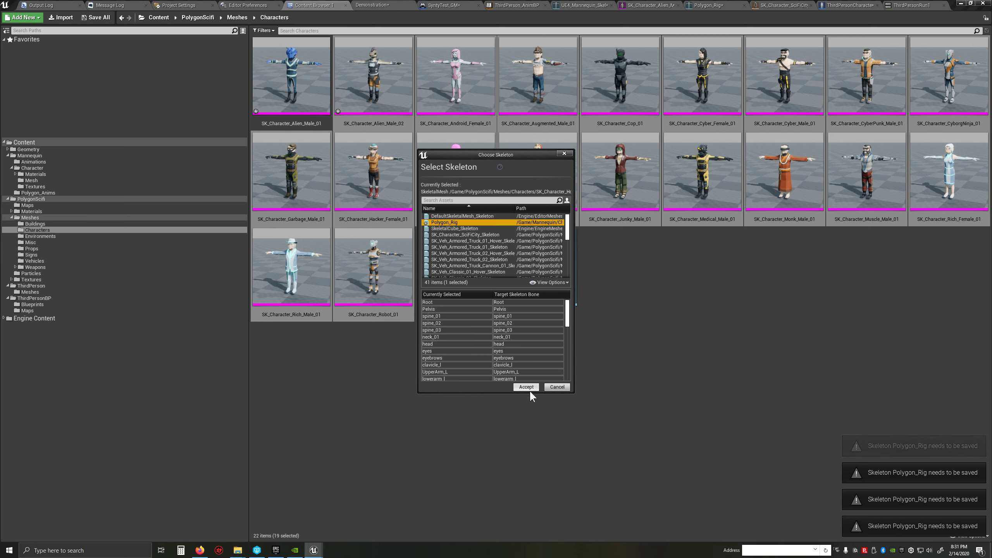
{"action": "left_click", "coordinate": [526, 387]}
{"action": "left_click", "coordinate": [443, 222]}
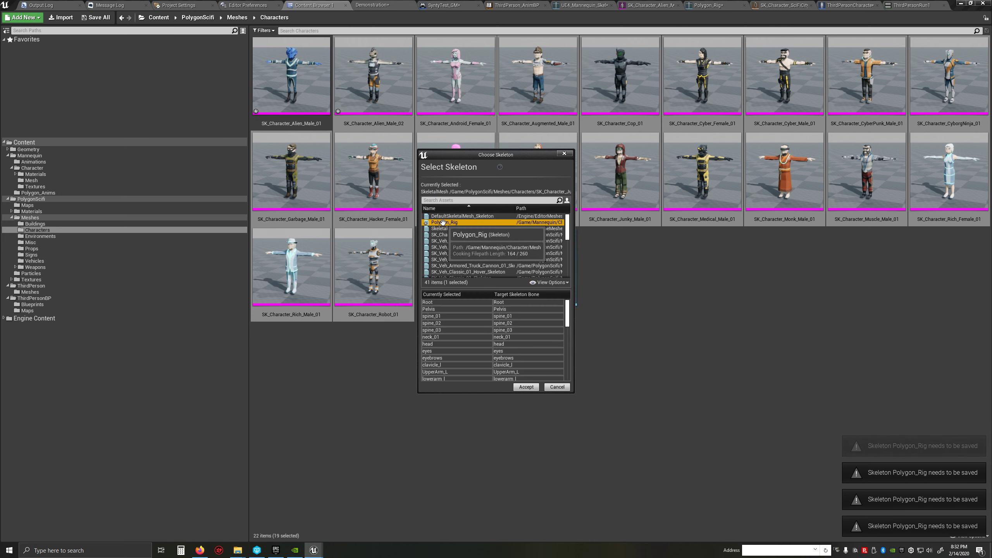
{"action": "left_click", "coordinate": [534, 387]}
{"action": "left_click", "coordinate": [443, 222]}
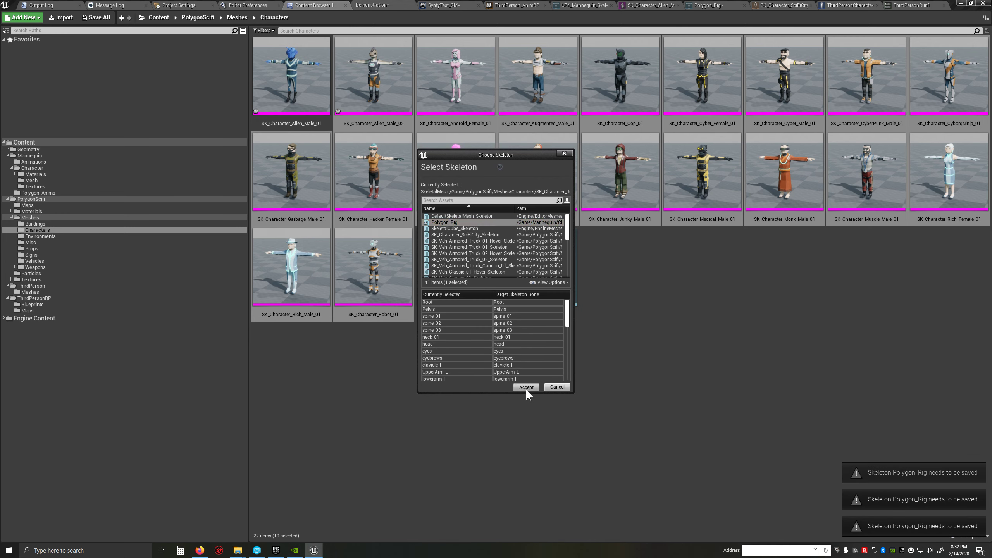
{"action": "left_click", "coordinate": [526, 386]}
{"action": "left_click", "coordinate": [440, 222]}
{"action": "left_click", "coordinate": [526, 386]}
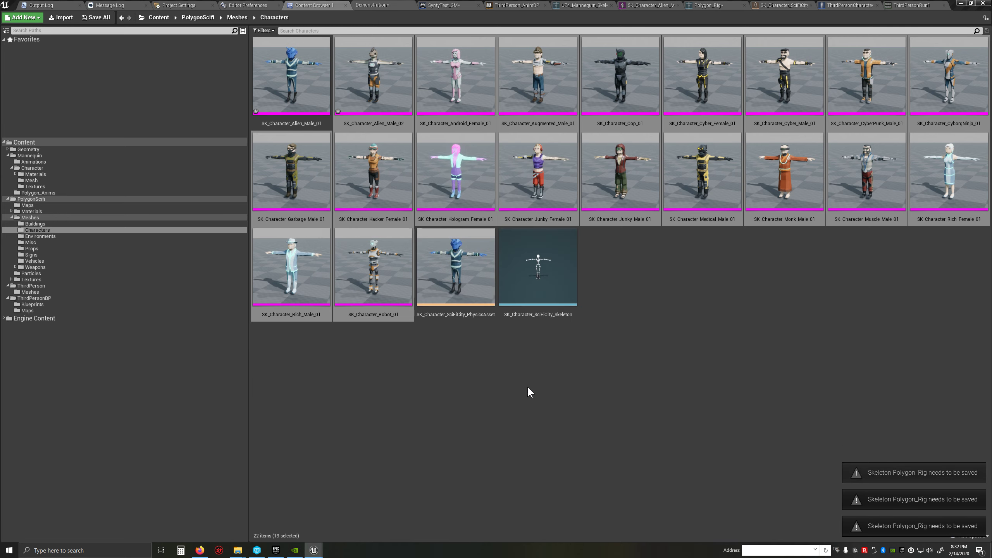
{"action": "left_click", "coordinate": [443, 222]}
{"action": "left_click", "coordinate": [527, 387]}
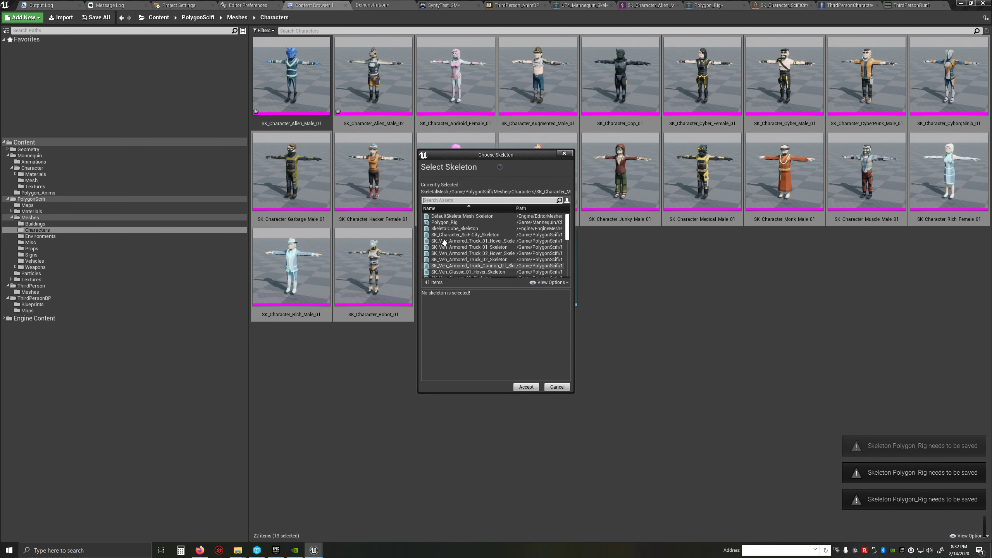
{"action": "left_click", "coordinate": [449, 222]}
{"action": "left_click", "coordinate": [526, 387]}
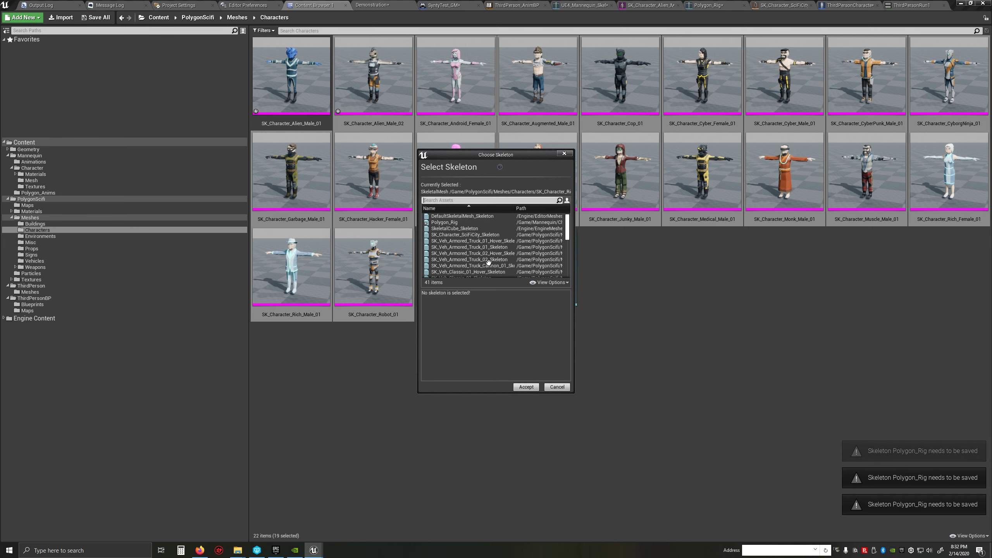
{"action": "left_click", "coordinate": [446, 222]}
{"action": "left_click", "coordinate": [526, 386]}
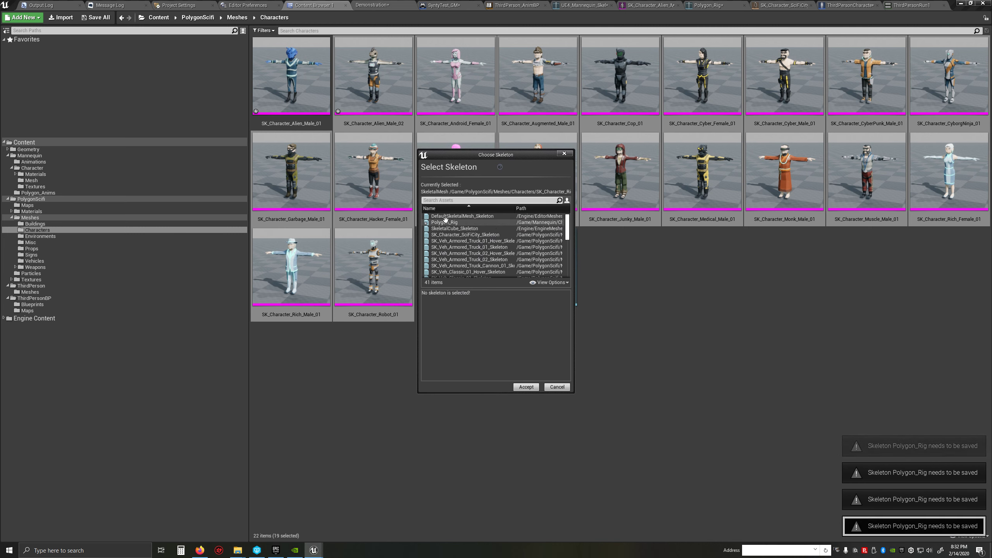
{"action": "left_click", "coordinate": [445, 221]}
{"action": "left_click", "coordinate": [526, 387]}
{"action": "left_click", "coordinate": [445, 222]}
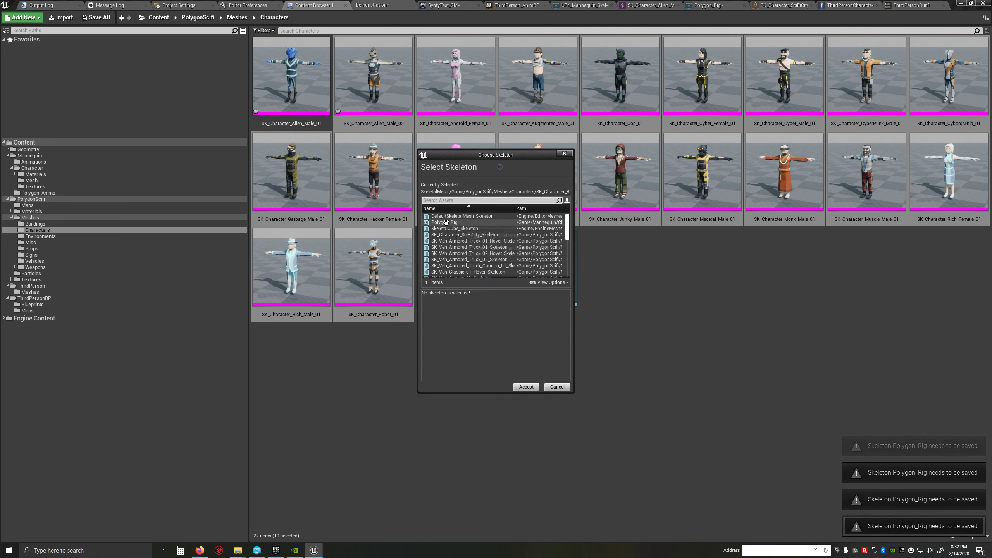
{"action": "left_click", "coordinate": [526, 387]}
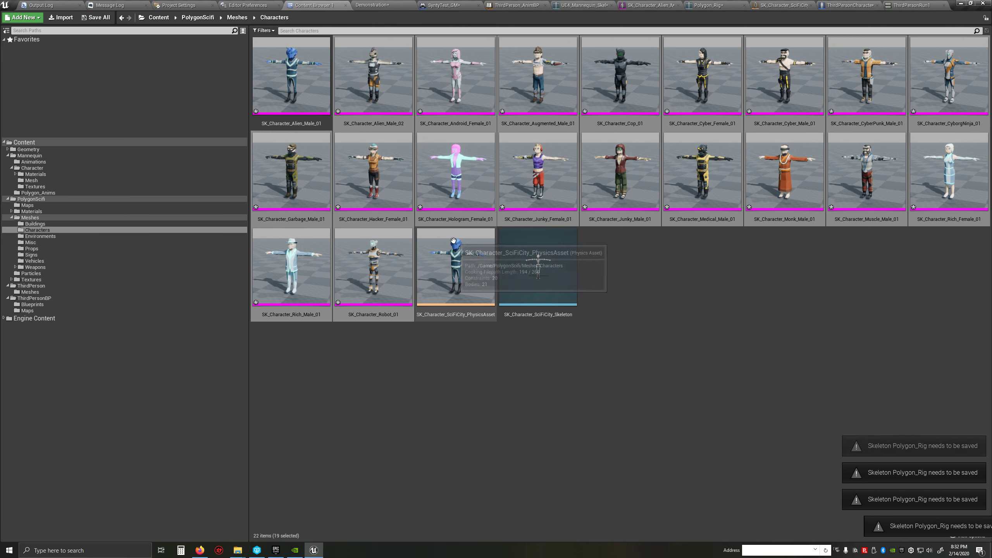
{"action": "left_click", "coordinate": [676, 327]}
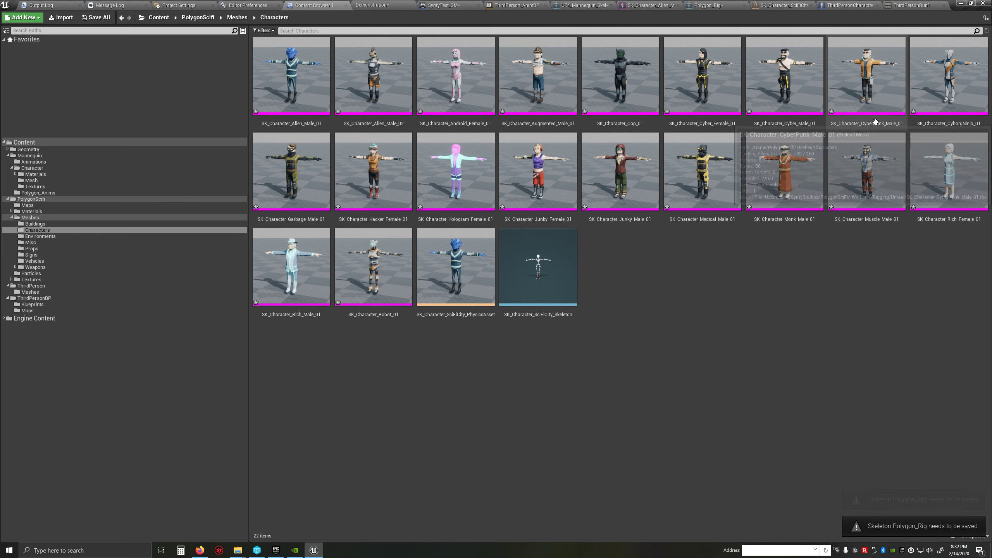
Step: Set the preview mesh of the Polygon_Rig skeleton to SK_Character_Garbage_Male_01
{"action": "left_click", "coordinate": [629, 5]}
{"action": "left_click", "coordinate": [576, 4]}
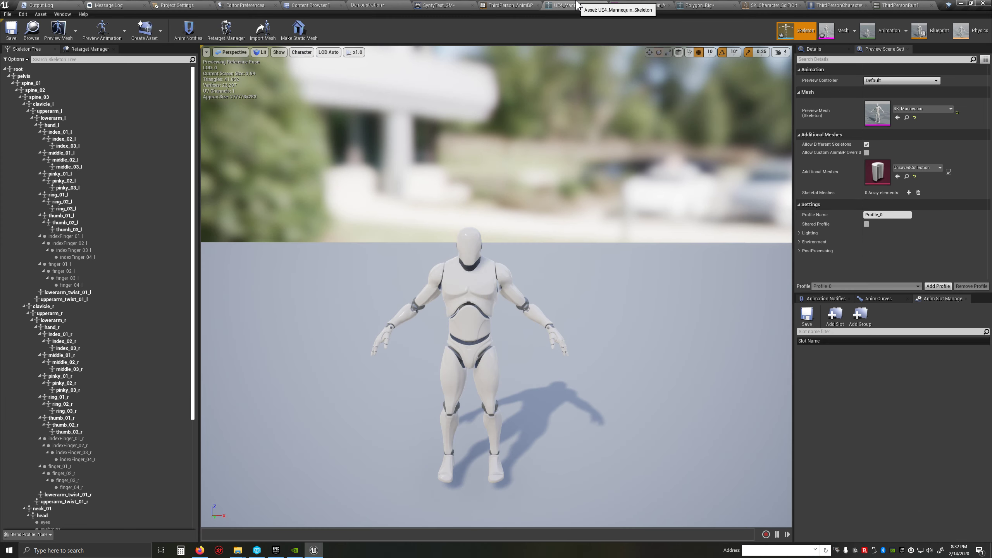
{"action": "left_click", "coordinate": [695, 4]}
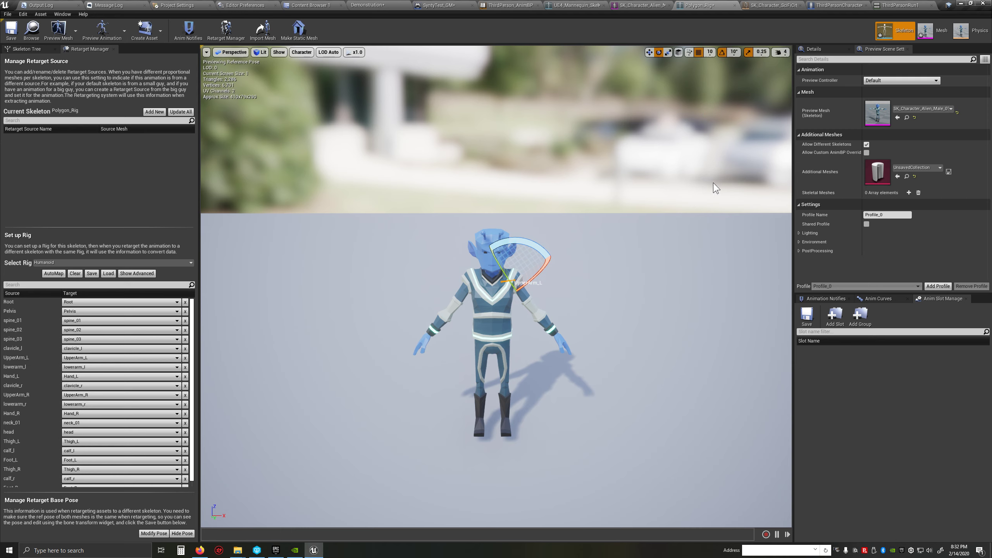
{"action": "left_click", "coordinate": [911, 108]}
{"action": "left_click", "coordinate": [925, 200]}
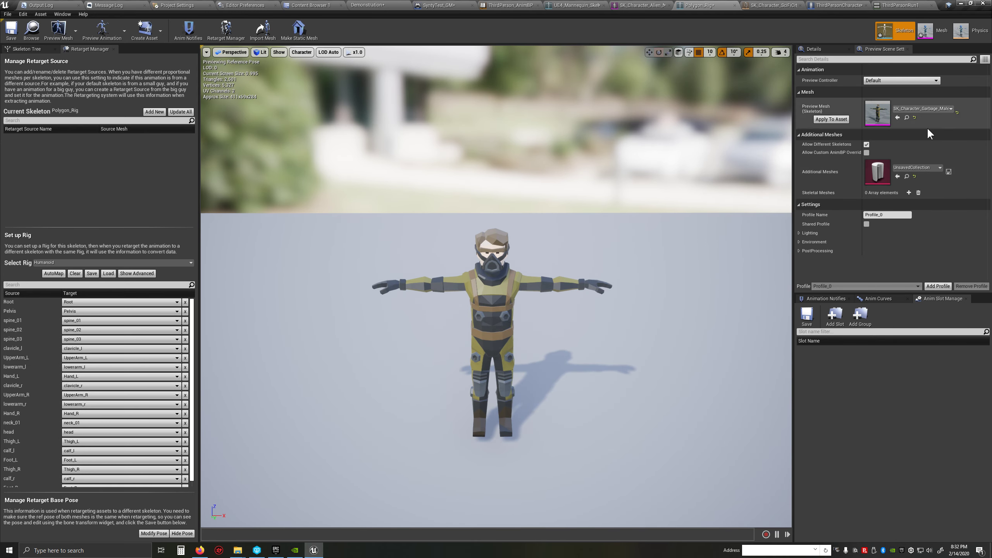
Step: Close and reopen ThirdPersonRun1 from the Polygon_Anims folder to preview it on the garbage character, and return to the Content Browser
{"action": "left_click", "coordinate": [894, 5]}
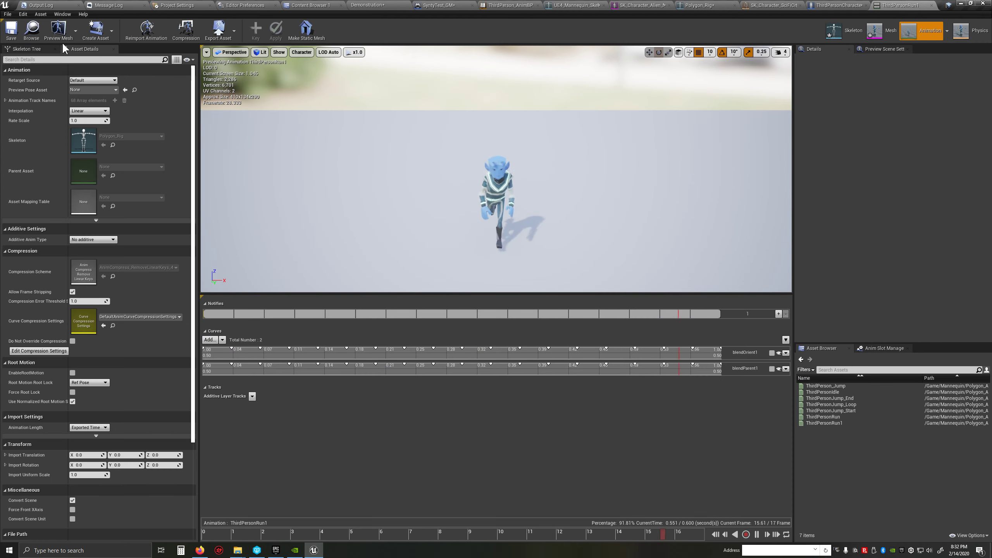
{"action": "left_click", "coordinate": [932, 5]}
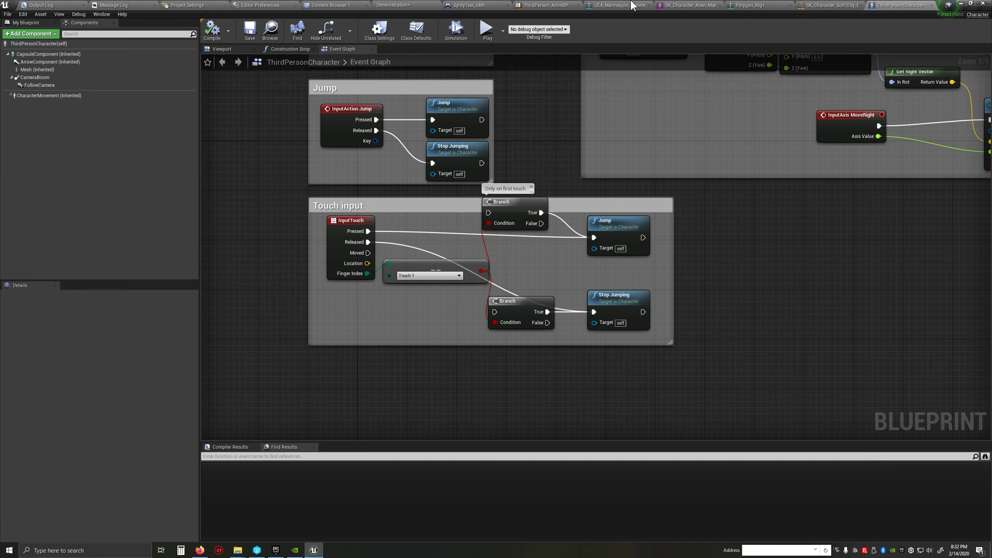
{"action": "left_click", "coordinate": [328, 4]}
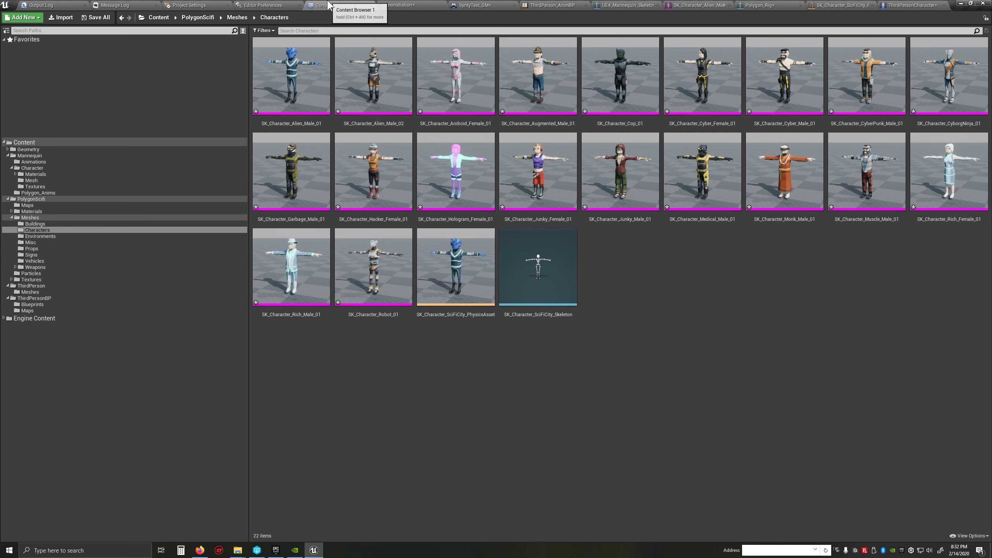
{"action": "left_click", "coordinate": [47, 161]}
{"action": "left_click", "coordinate": [38, 193]}
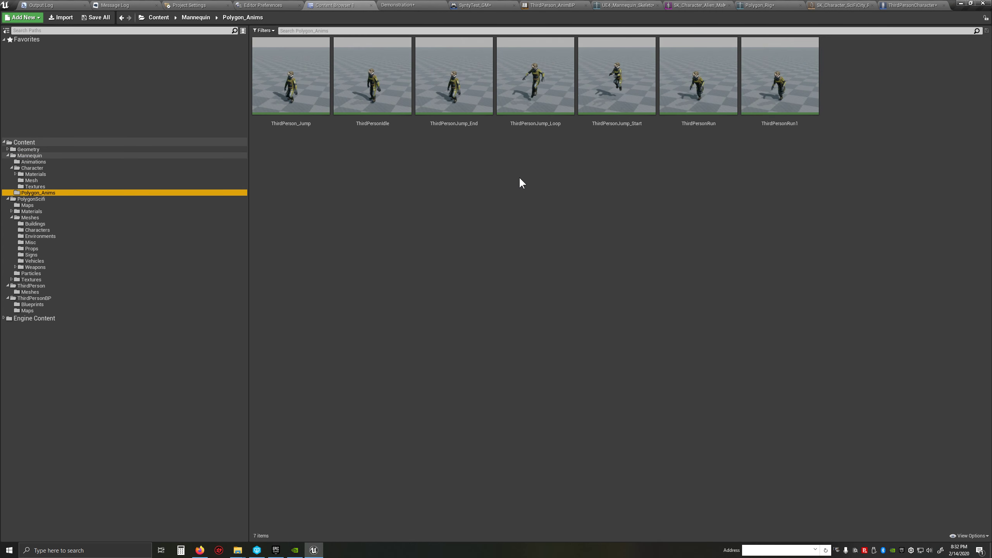
{"action": "double_click", "coordinate": [772, 84]}
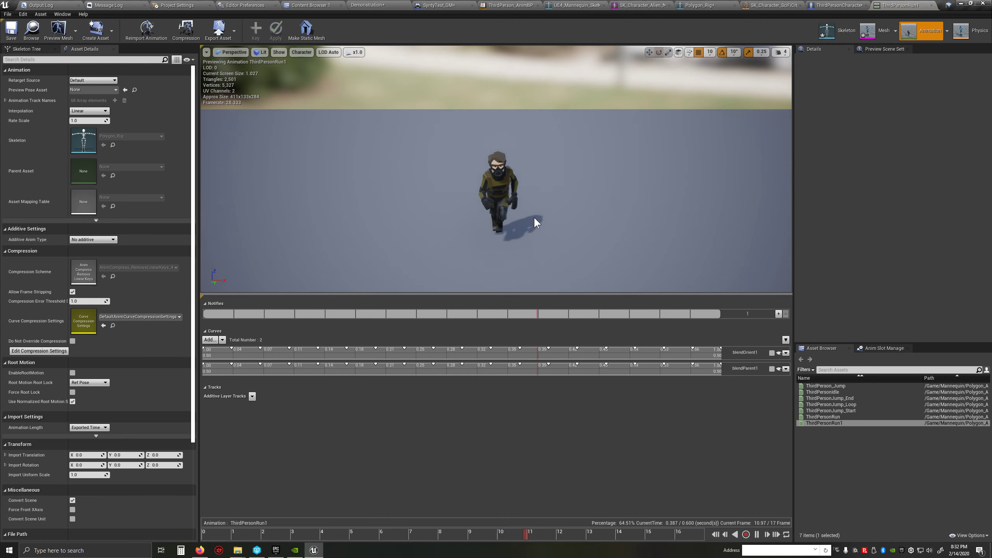
{"action": "mouse_move", "coordinate": [533, 217]}
{"action": "left_mouse_down"}
{"action": "mouse_move", "coordinate": [488, 175]}
{"action": "mouse_move", "coordinate": [522, 223]}
{"action": "left_mouse_up"}
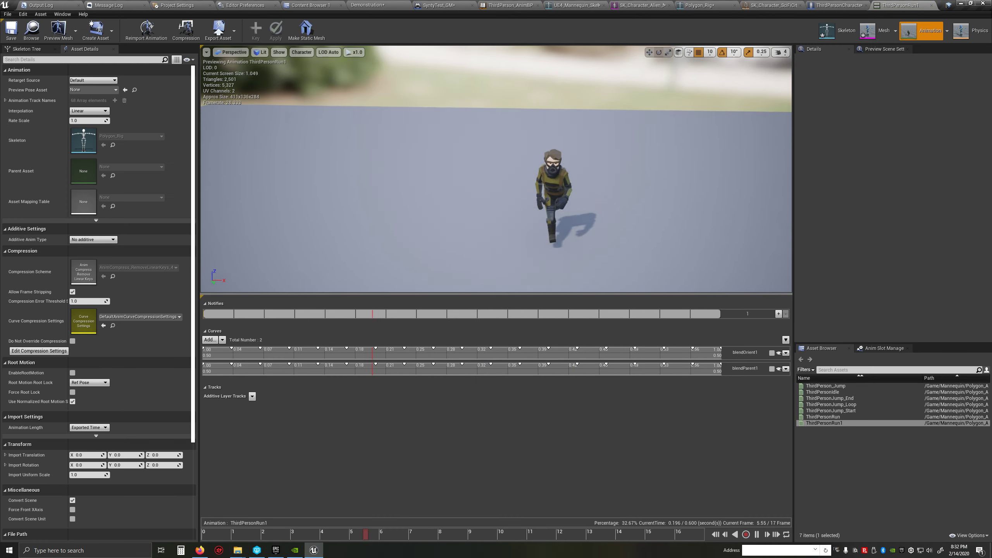
{"action": "left_click", "coordinate": [310, 5]}
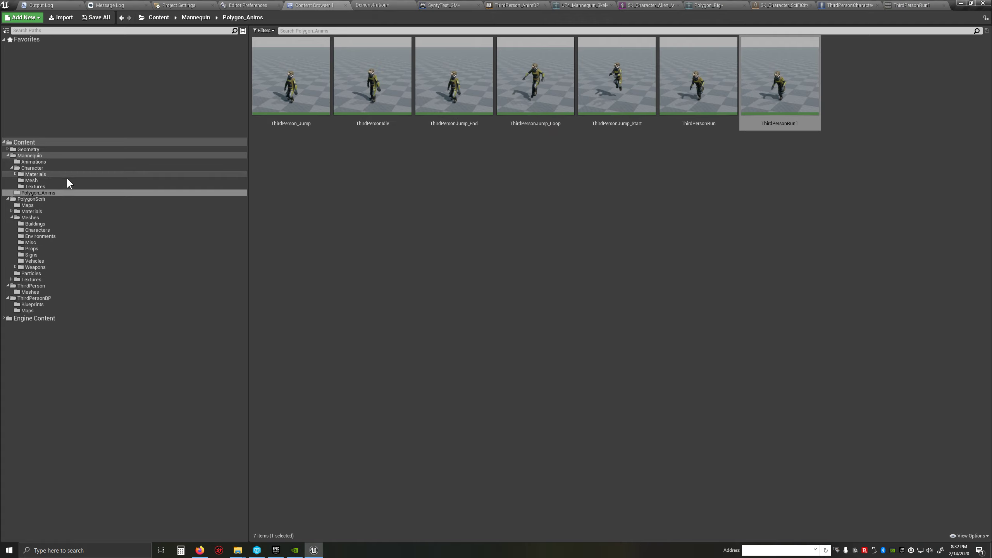
Step: Open the ThirdPersonCharacter blueprint from the ThirdPersonBP Blueprints folder, set its mesh's anim class to ThirdPerson_AnimBP, and compile
{"action": "left_click", "coordinate": [39, 305]}
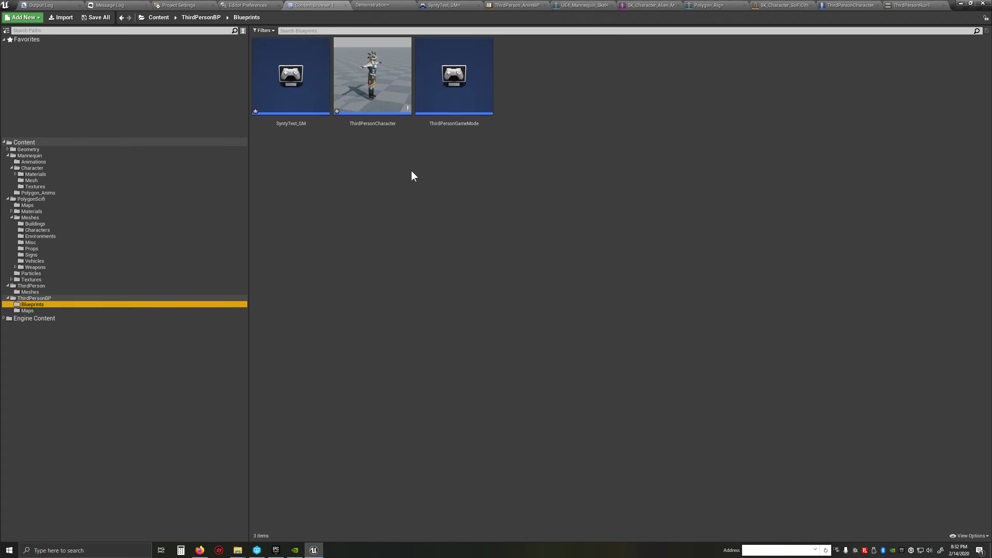
{"action": "double_click", "coordinate": [393, 49]}
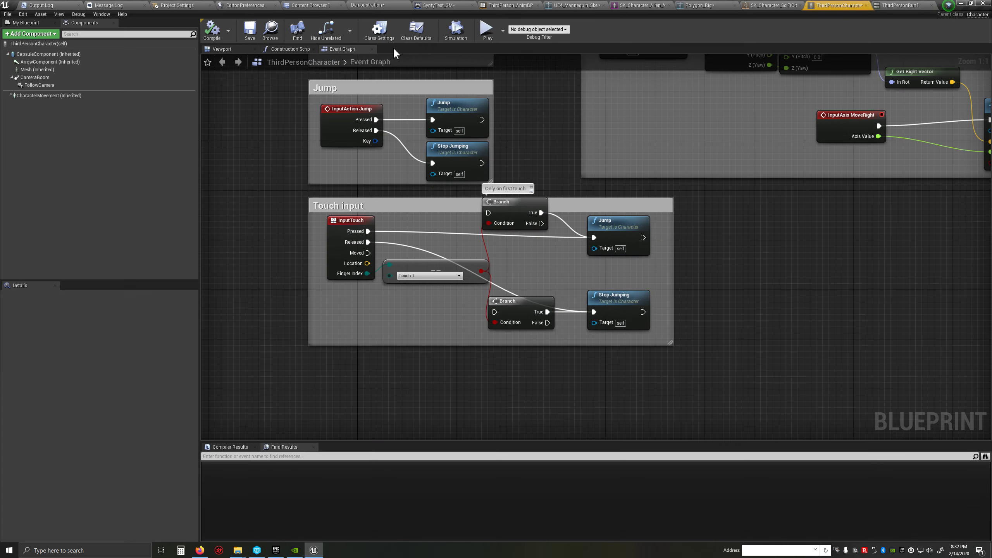
{"action": "left_click", "coordinate": [43, 70]}
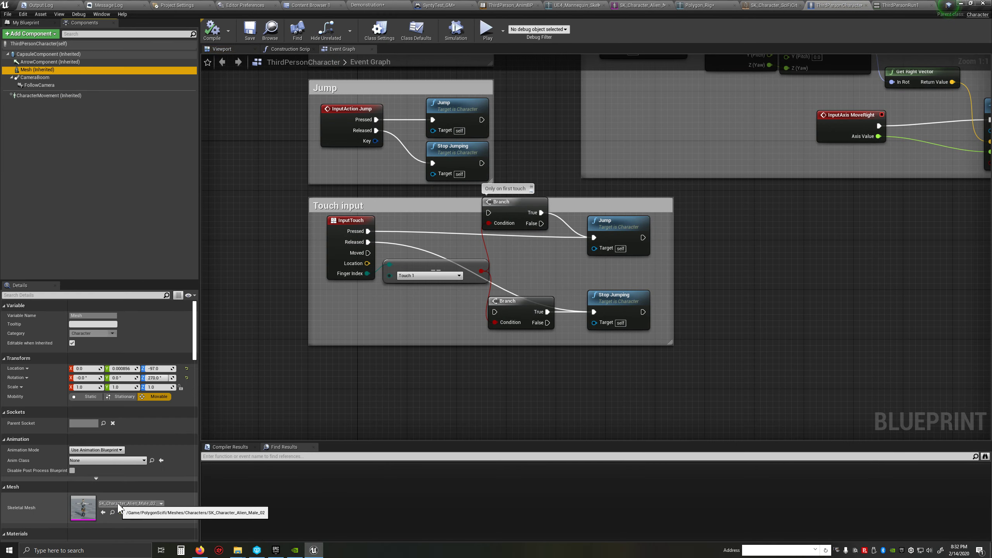
{"action": "left_click", "coordinate": [106, 460]}
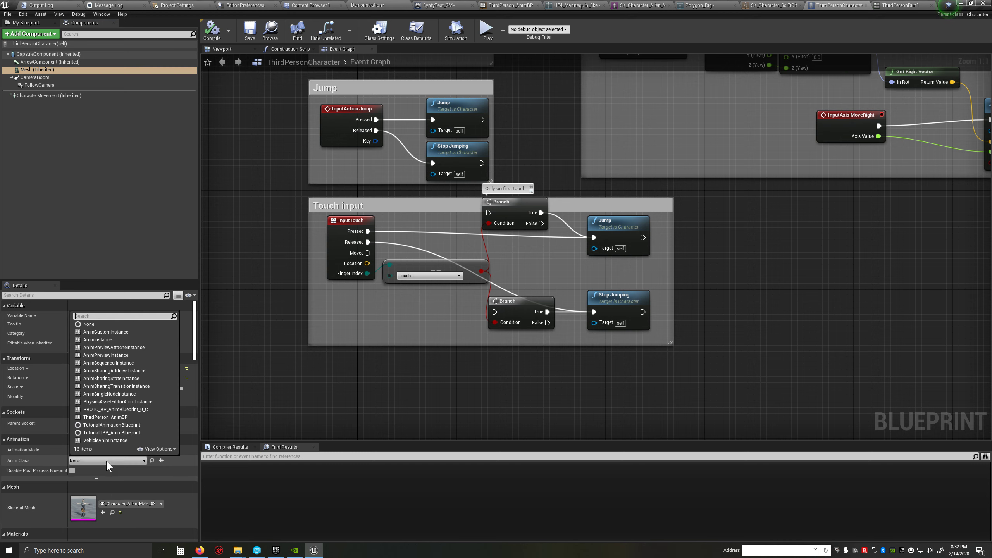
{"action": "left_click", "coordinate": [146, 417]}
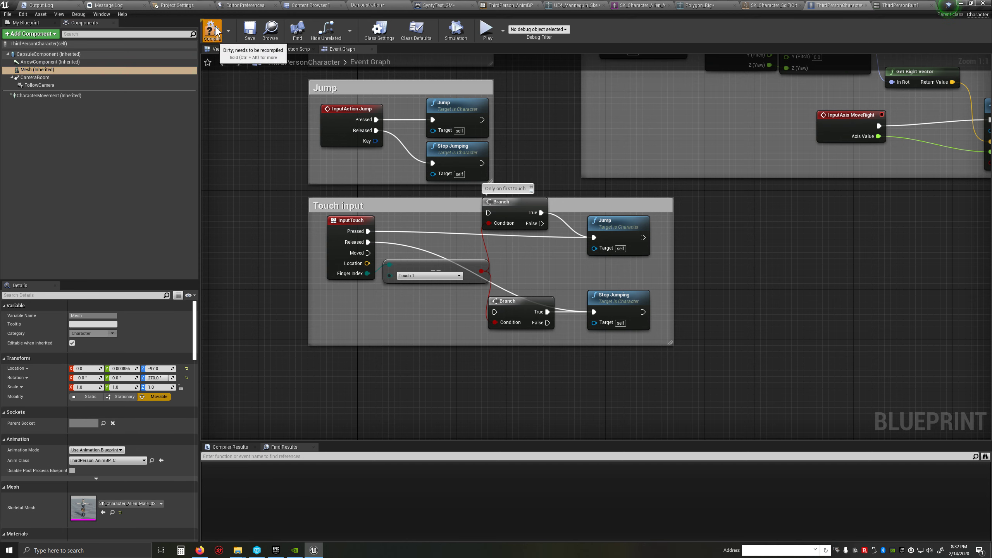
{"action": "left_click", "coordinate": [399, 80]}
Step: Play-test the level, run the character forward along the street to check its animation, and stop the session
{"action": "left_click", "coordinate": [486, 29]}
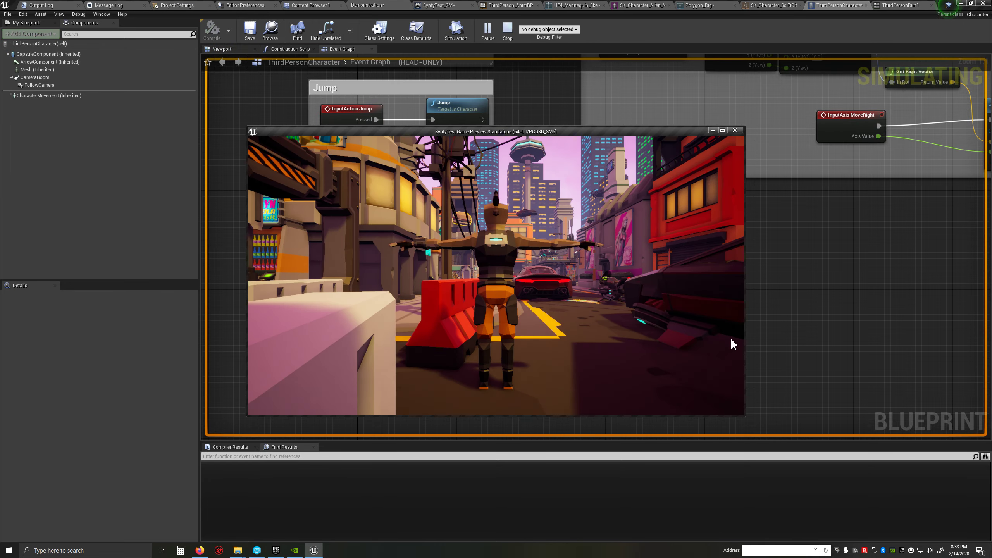
{"action": "left_click", "coordinate": [731, 339]}
{"action": "key", "text": "w"}
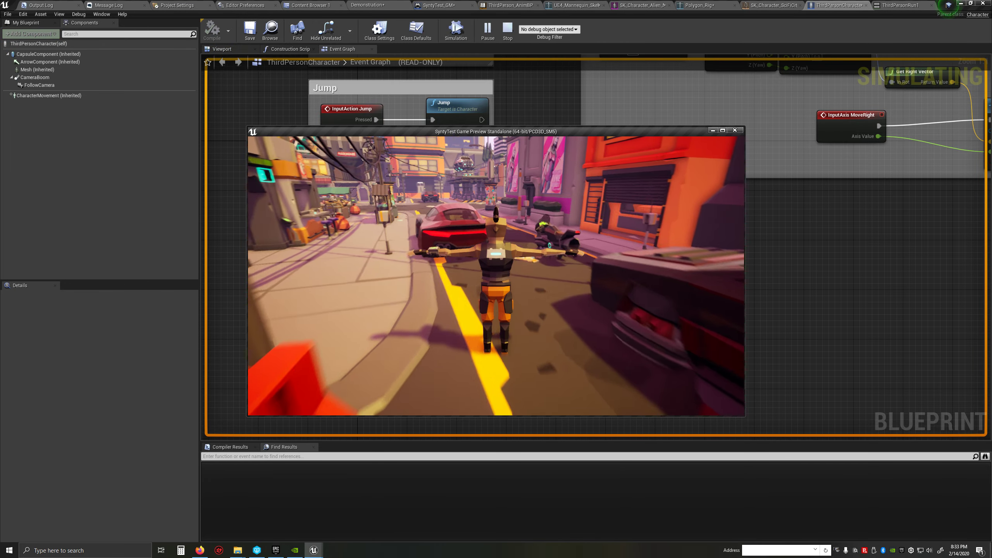
{"action": "key", "text": "w"}
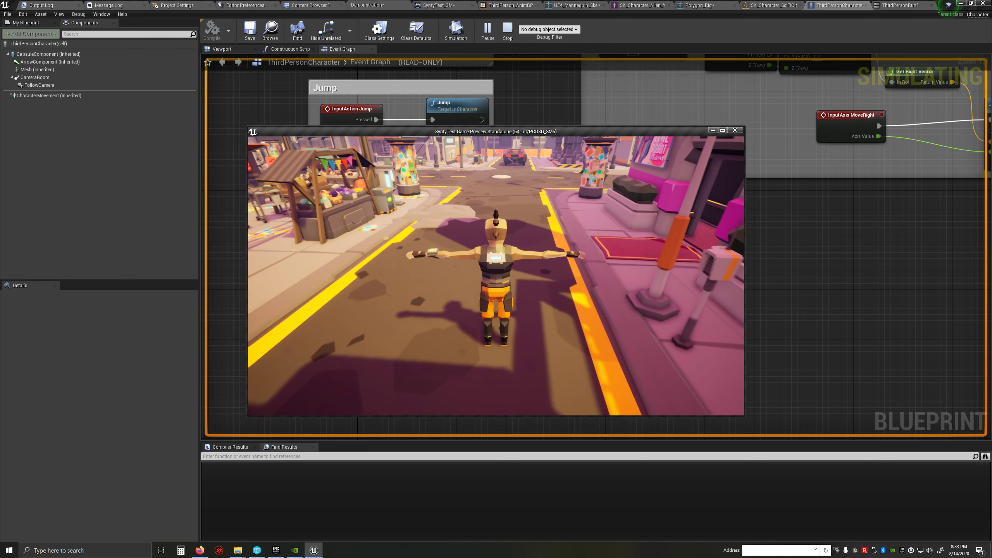
{"action": "key", "text": "Escape"}
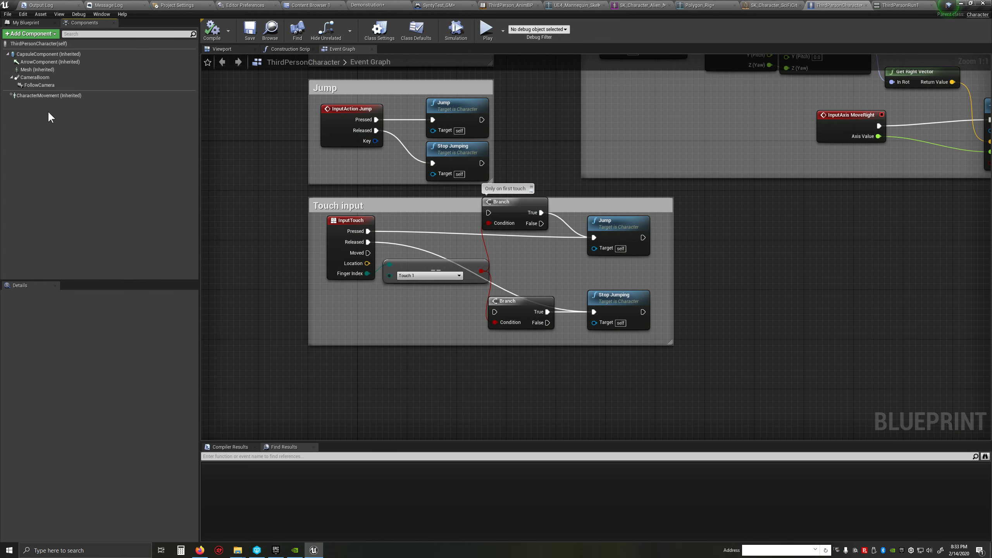
Step: Set the skeletal mesh of the character's Mesh component to SK_Character_Android_Female_01
{"action": "left_click", "coordinate": [57, 71]}
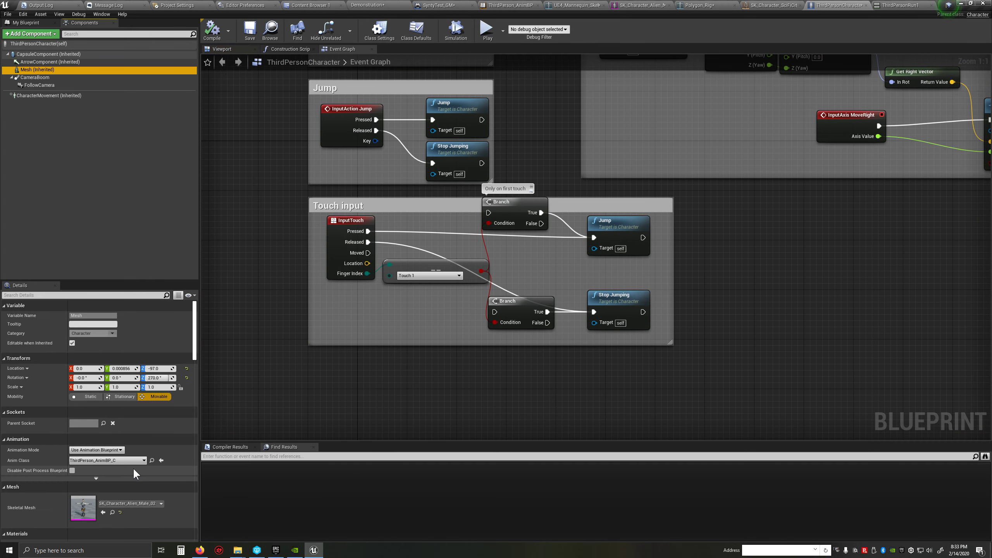
{"action": "left_click", "coordinate": [133, 460]}
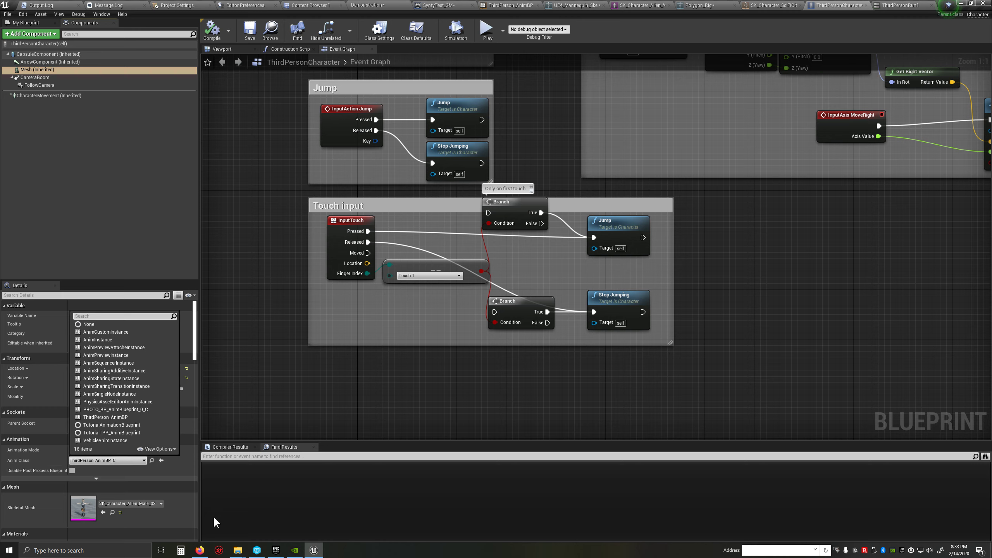
{"action": "left_click", "coordinate": [135, 504]}
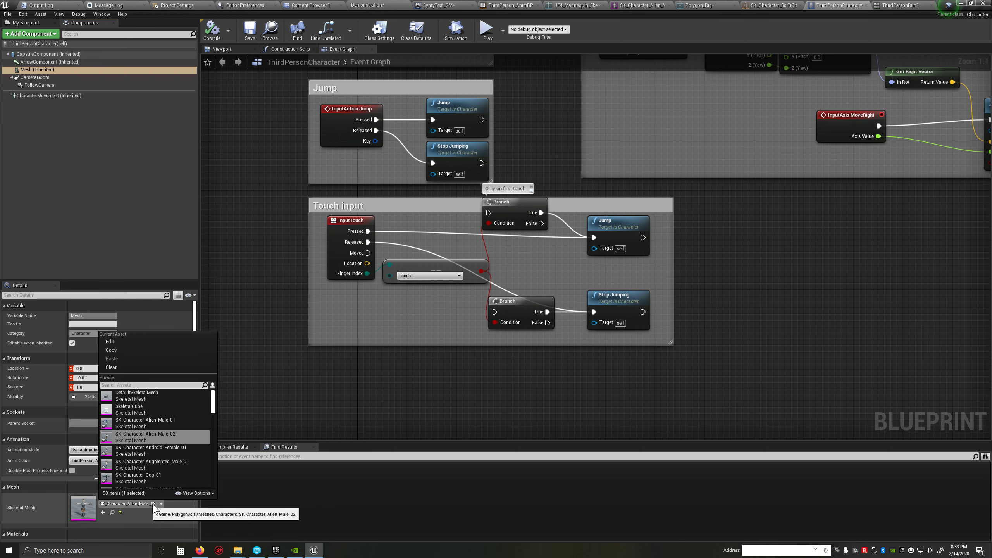
{"action": "left_click", "coordinate": [364, 368]}
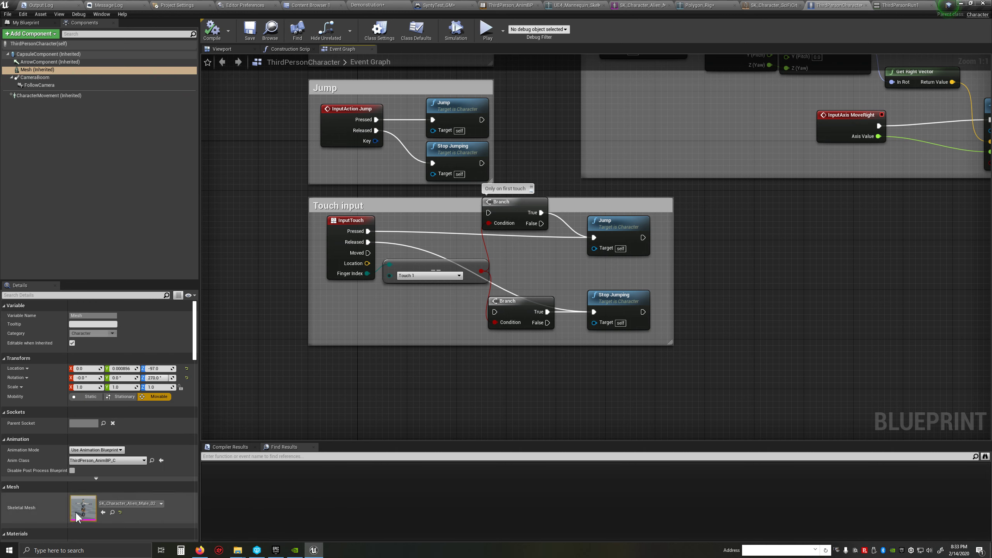
{"action": "left_click", "coordinate": [116, 503]}
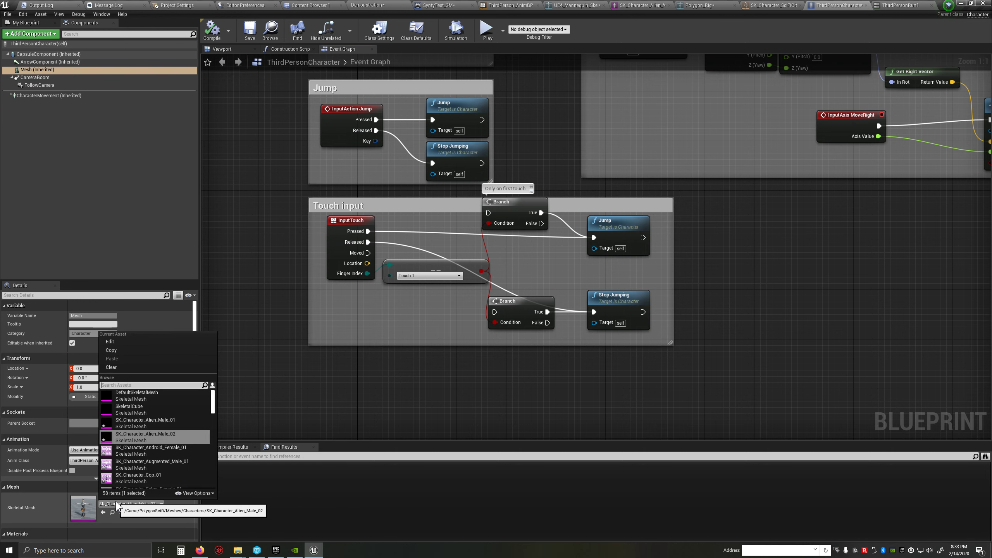
{"action": "left_click", "coordinate": [142, 450]}
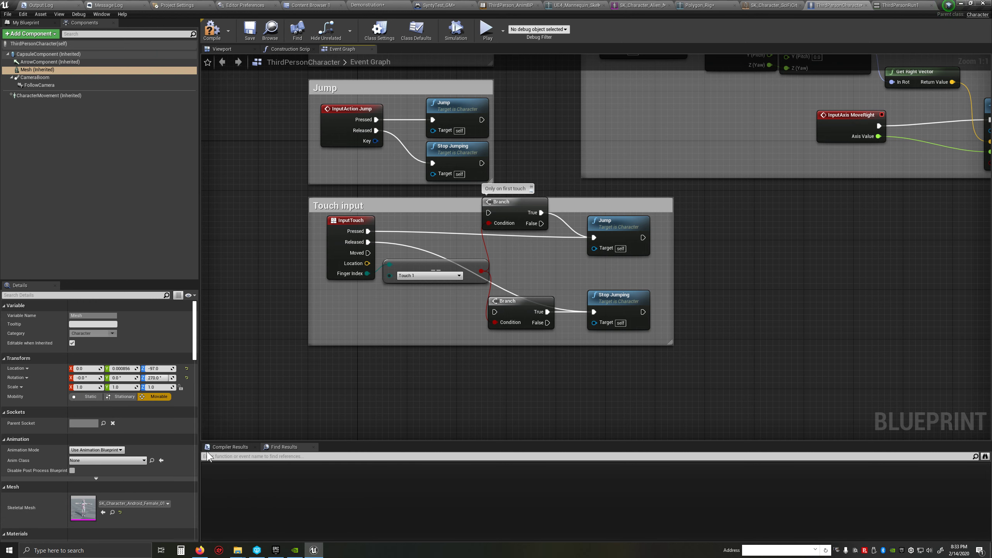
Step: Set the mesh's animation mode to Use Animation Asset and choose ThirdPersonJump_Loop as the animation to play
{"action": "left_click", "coordinate": [118, 450]}
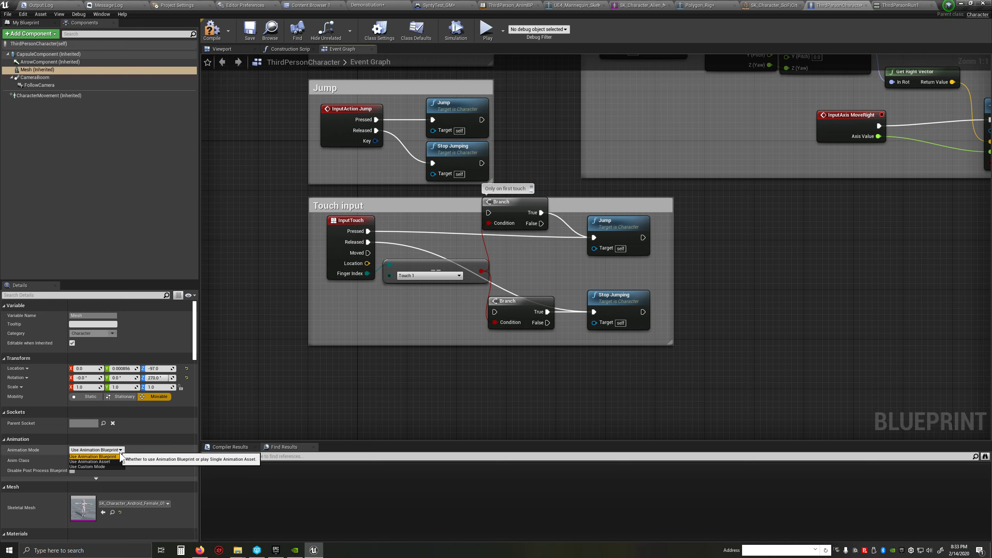
{"action": "left_click", "coordinate": [103, 461]}
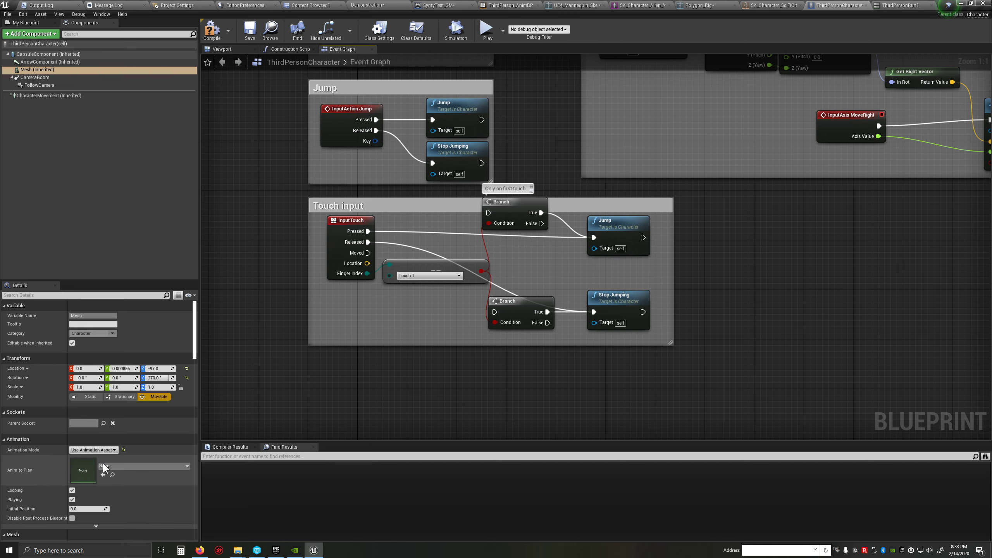
{"action": "left_click", "coordinate": [128, 465]}
{"action": "left_click", "coordinate": [151, 399]}
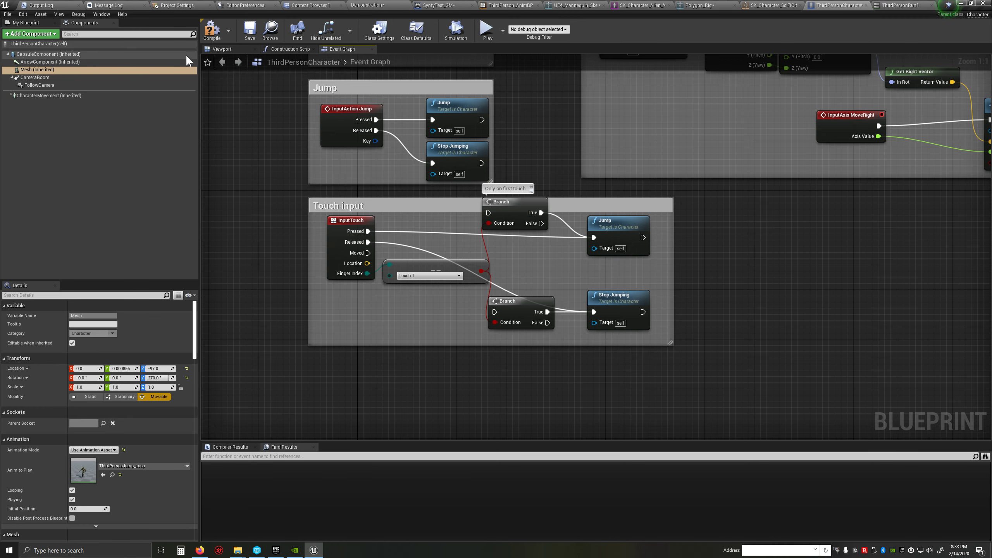
Step: Inspect the animated android from the front in the blueprint's viewport, and compile and briefly play-test the blueprint
{"action": "scroll", "coordinate": [137, 439], "scroll_direction": "down", "scroll_amount": 3}
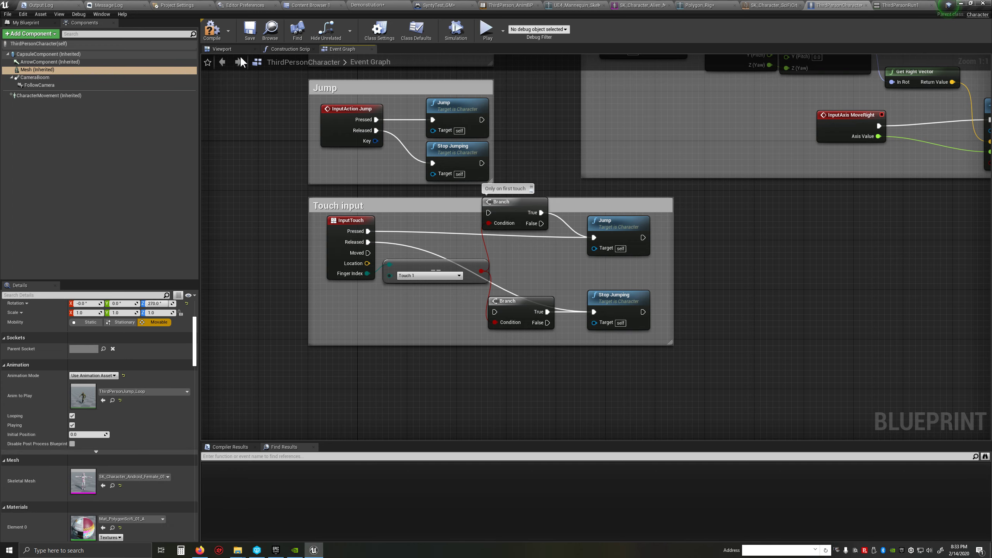
{"action": "left_click", "coordinate": [220, 49]}
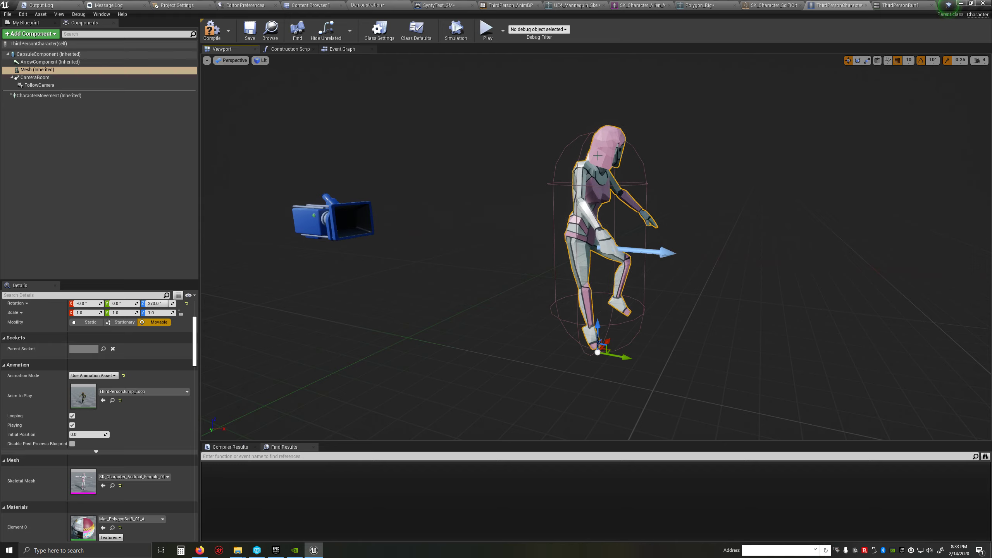
{"action": "key", "text": "d"}
{"action": "right_click_drag", "start_coordinate": [586, 214], "coordinate": [406, 224]}
{"action": "key", "text": "s"}
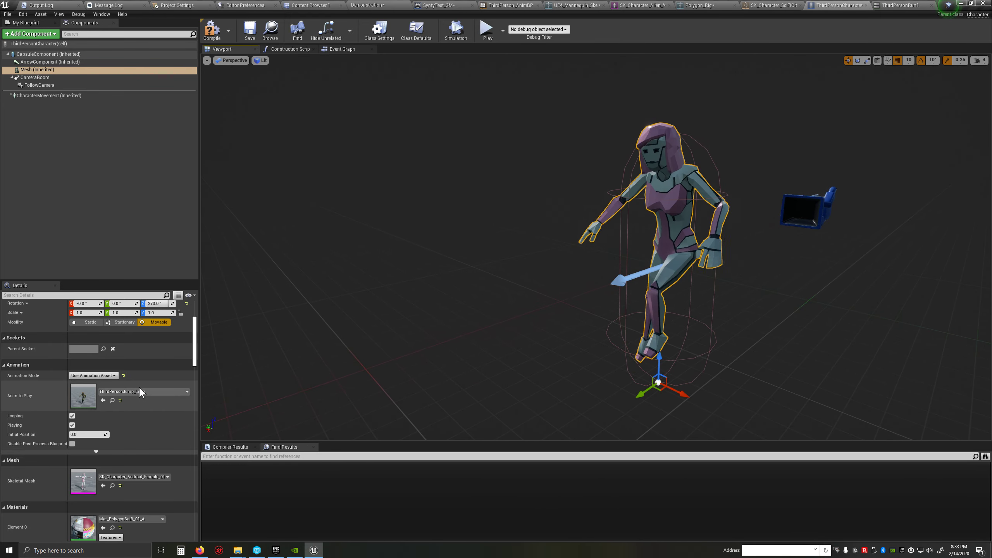
{"action": "left_click", "coordinate": [212, 30]}
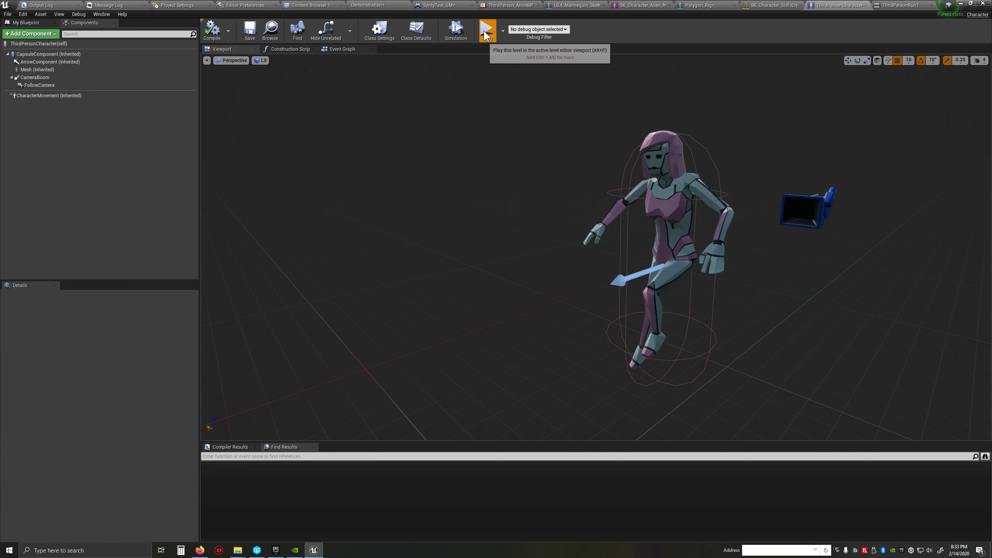
{"action": "key", "text": "Escape"}
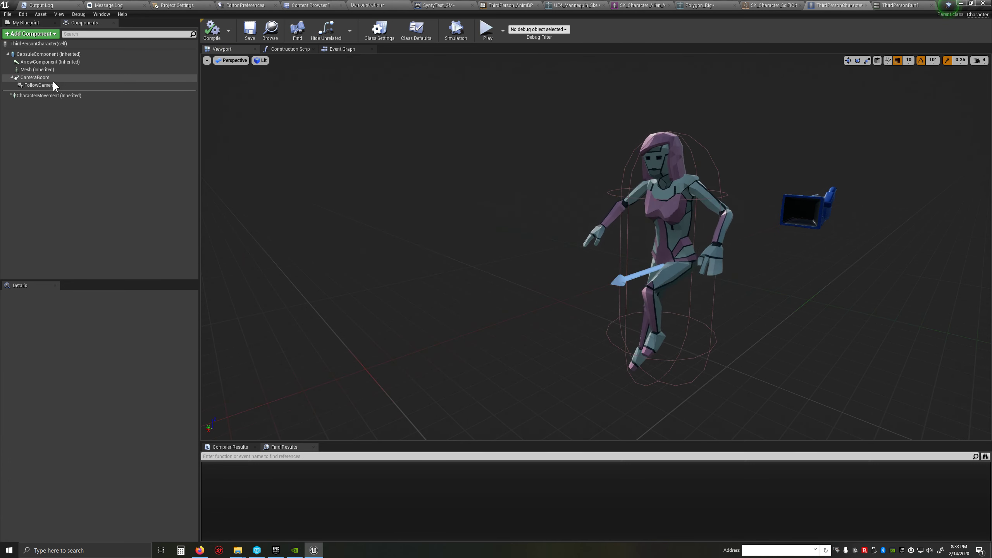
Step: Set the mesh's animation mode to Use Animation Blueprint, compile the blueprint, and locate its asset in the Content Browser
{"action": "left_click", "coordinate": [45, 71]}
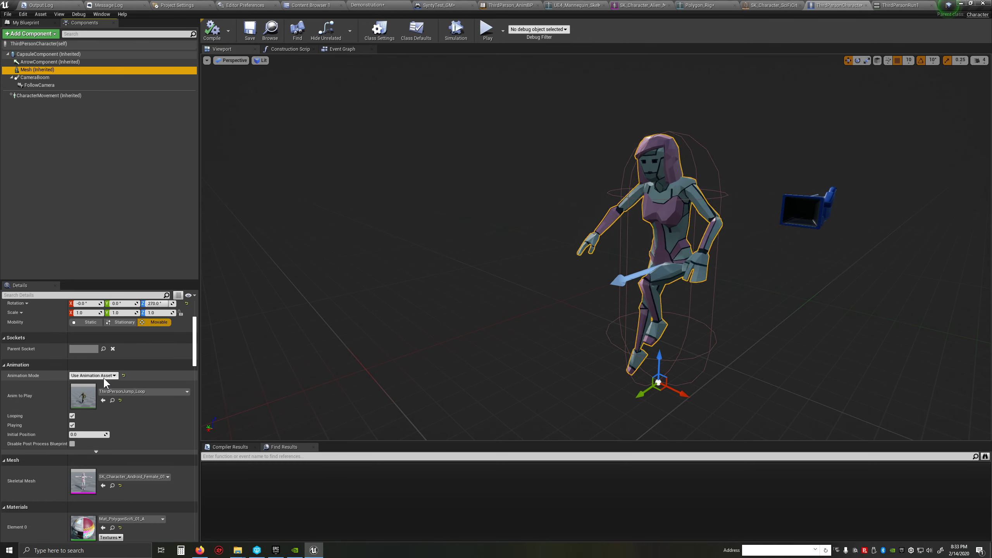
{"action": "left_click", "coordinate": [96, 375]}
{"action": "left_click", "coordinate": [103, 382]}
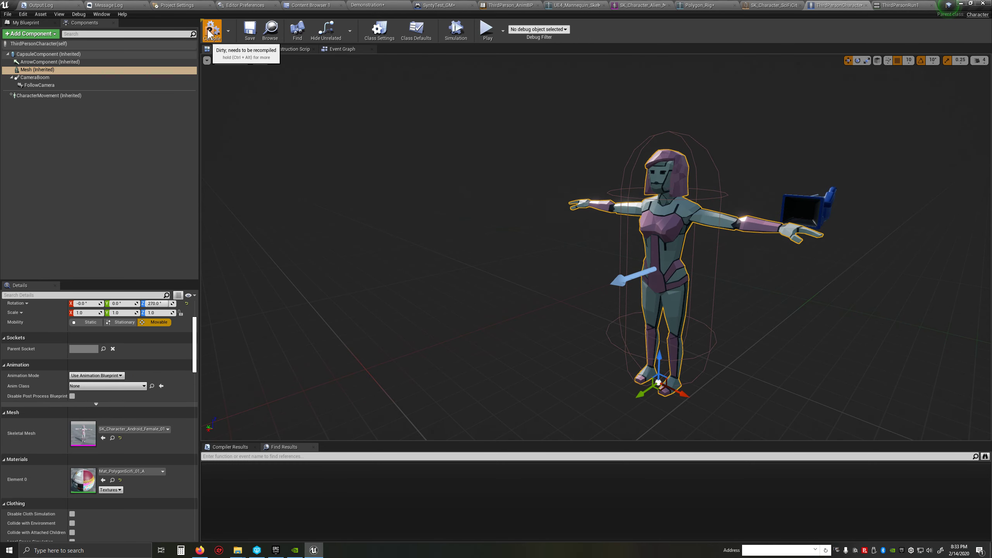
{"action": "left_click", "coordinate": [288, 156]}
{"action": "key", "text": "ctrl+b"}
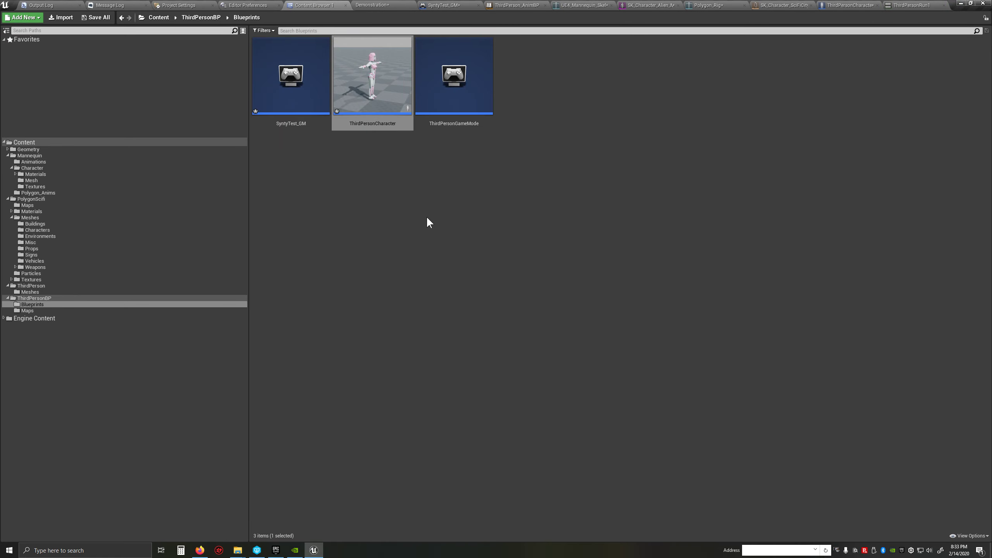
Step: Open the Mannequin Animations folder and examine the retargeting options for ThirdPerson_AnimBP
{"action": "left_click", "coordinate": [39, 164]}
{"action": "left_click", "coordinate": [299, 76]}
{"action": "right_click", "coordinate": [299, 73]}
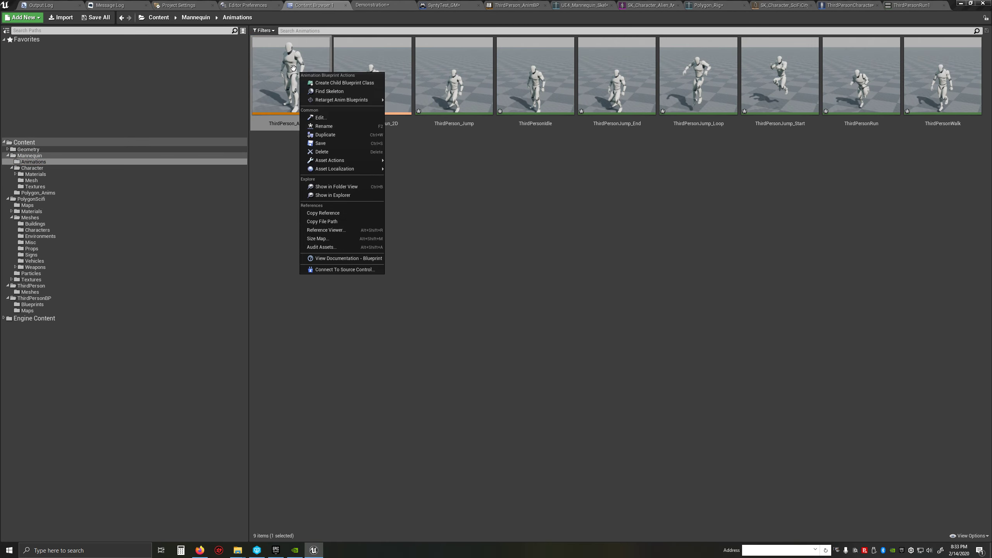
{"action": "left_click", "coordinate": [525, 219]}
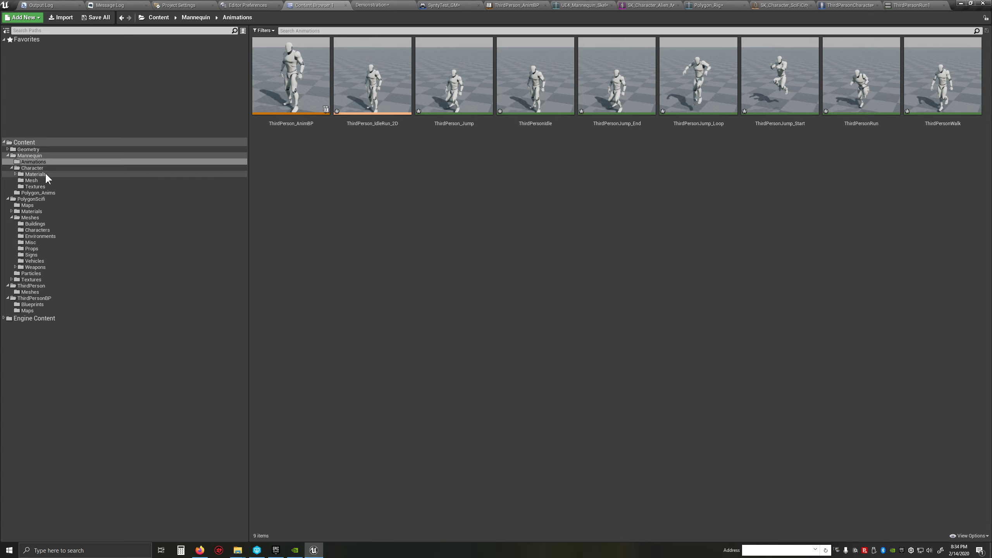
{"action": "right_click", "coordinate": [268, 69]}
{"action": "mouse_move", "coordinate": [324, 95]}
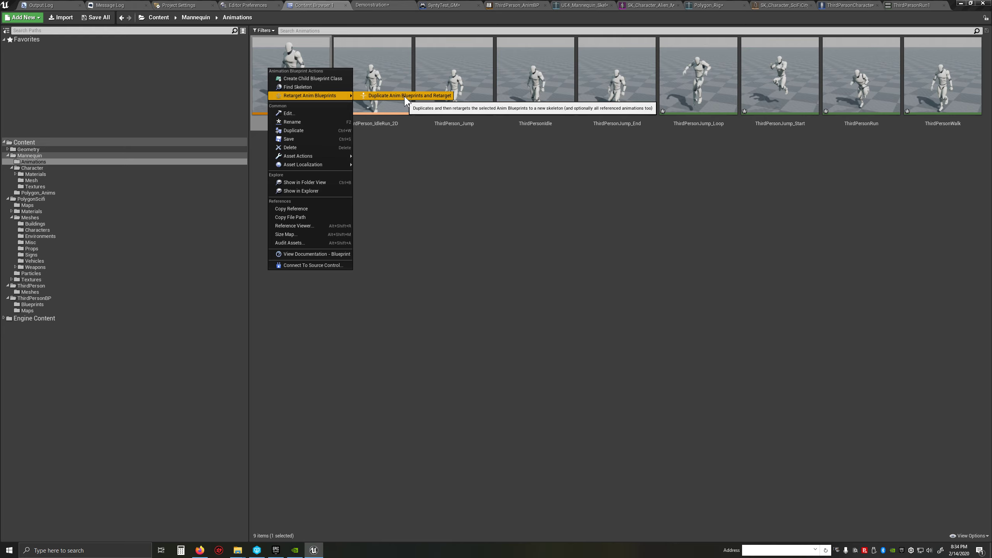
{"action": "left_click", "coordinate": [372, 208]}
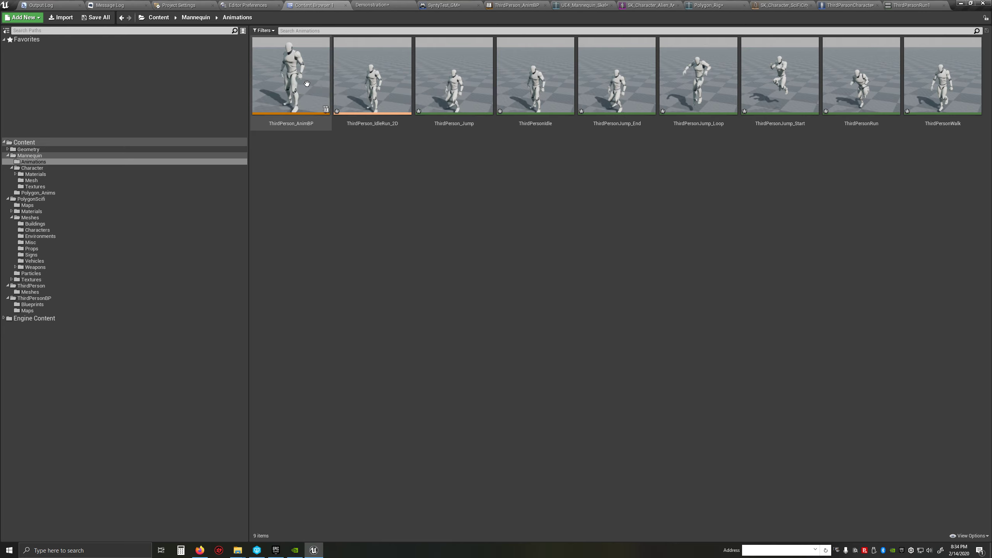
Step: Examine the asset actions available for ThirdPerson_AnimBP and ThirdPerson_IdleRun_2D selected together
{"action": "left_click", "coordinate": [386, 79], "text": "ctrl"}
{"action": "right_click", "coordinate": [387, 79]}
{"action": "mouse_move", "coordinate": [414, 127]}
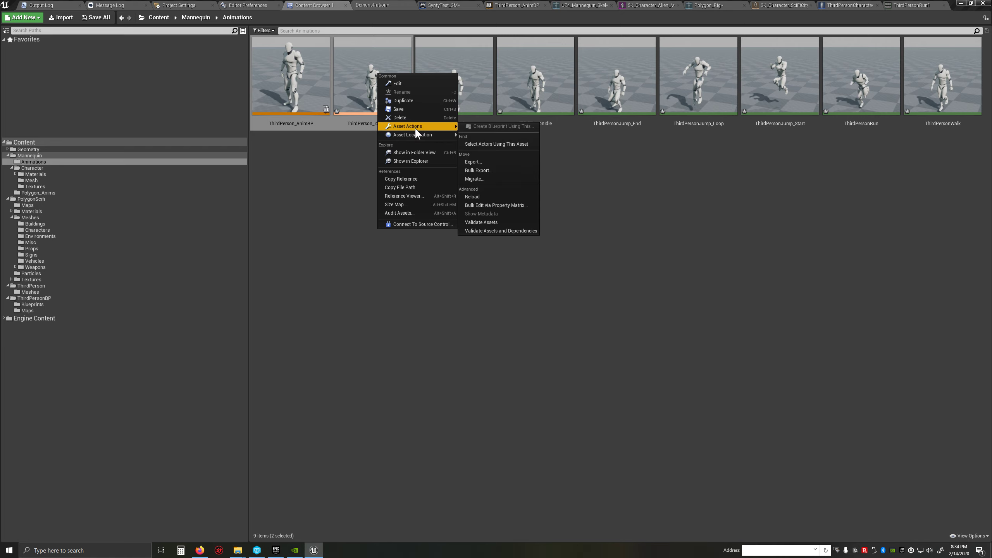
{"action": "left_click", "coordinate": [309, 153]}
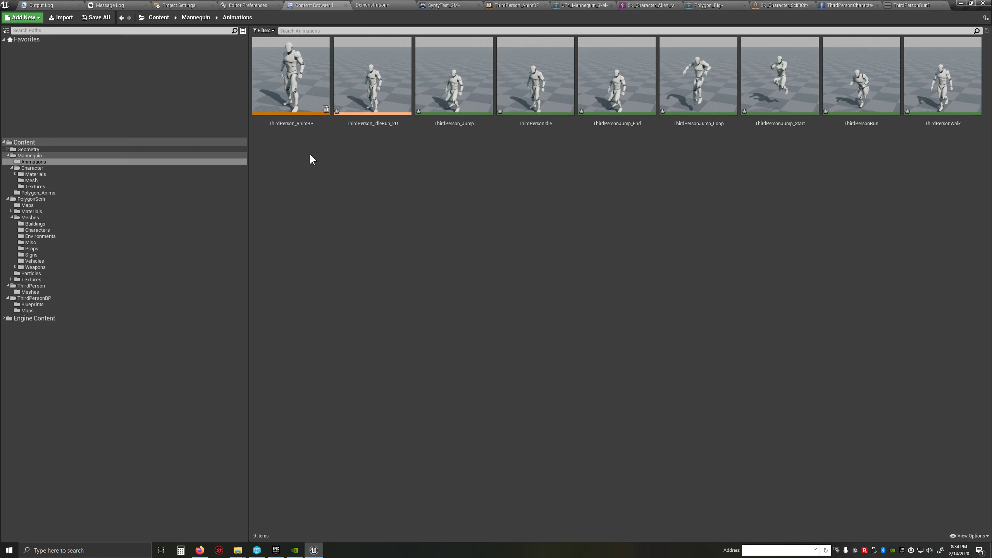
Step: Examine the retargeting options for the ThirdPerson_IdleRun_2D blend space on its own
{"action": "left_click", "coordinate": [353, 61]}
{"action": "right_click", "coordinate": [383, 82]}
{"action": "mouse_move", "coordinate": [402, 110]}
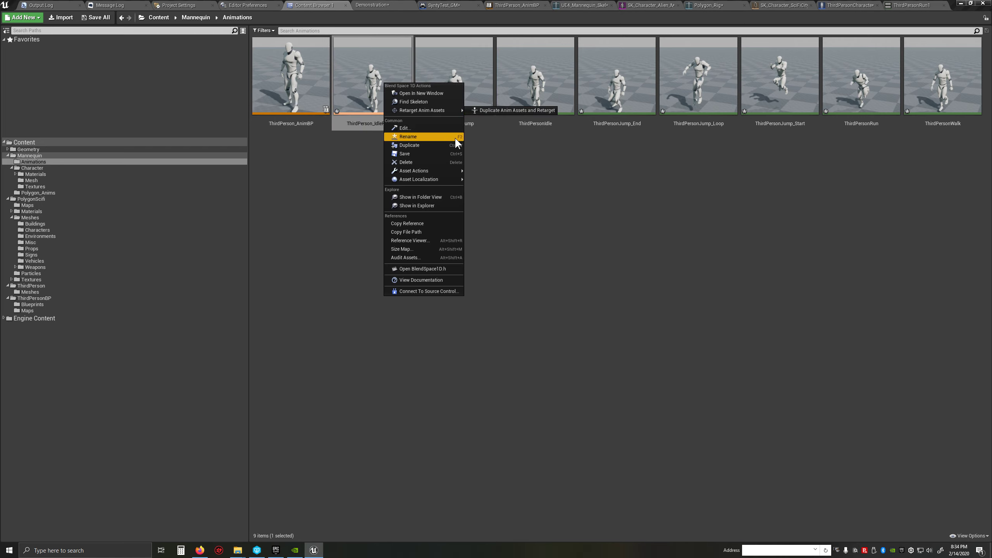
{"action": "left_click", "coordinate": [564, 174]}
{"action": "right_click", "coordinate": [373, 80]}
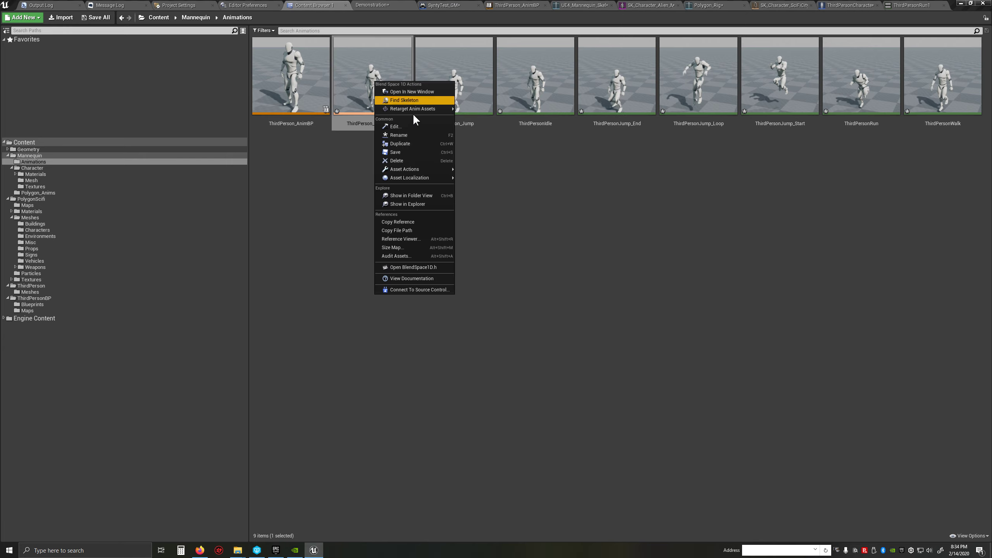
{"action": "left_click", "coordinate": [292, 214]}
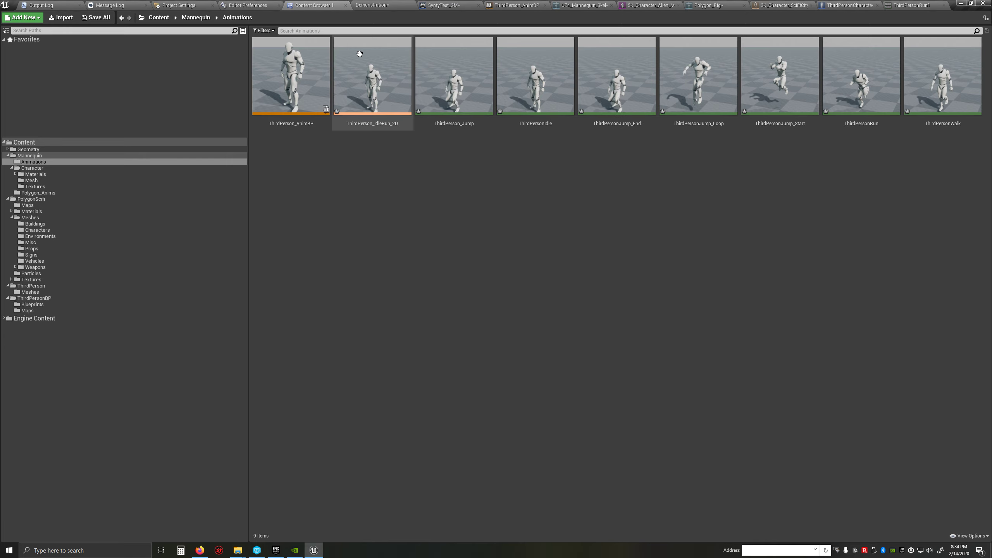
Step: Duplicate and retarget the ThirdPerson_IdleRun_2D blend space to the Polygon_Rig skeleton, saving the copies in the Mannequin Polygon_Anims folder
{"action": "right_click", "coordinate": [380, 65]}
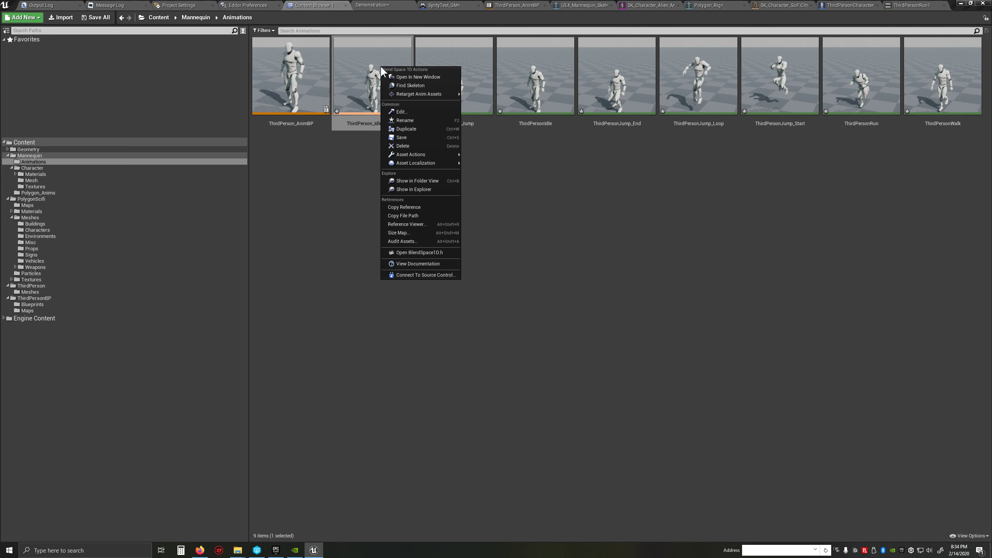
{"action": "mouse_move", "coordinate": [418, 96]}
{"action": "left_click", "coordinate": [488, 94]}
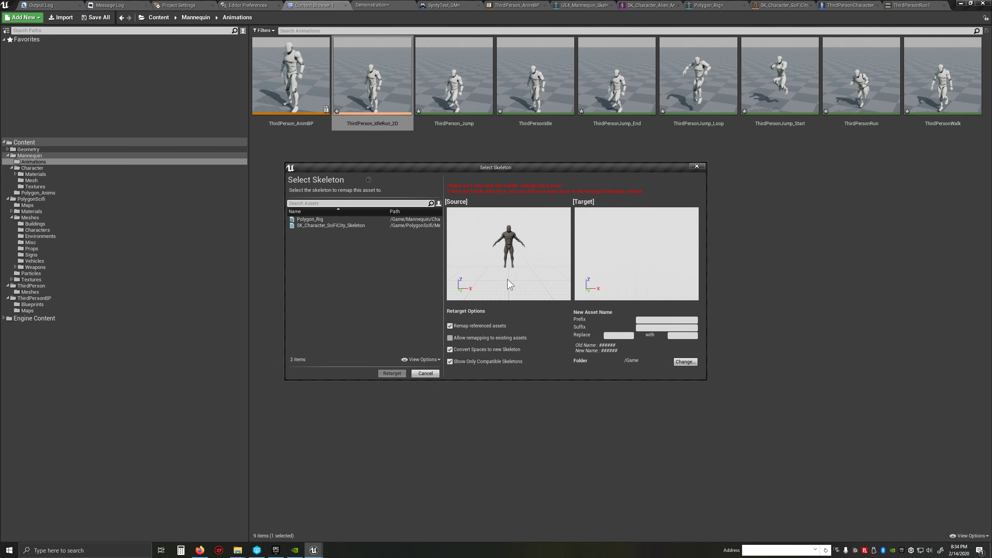
{"action": "left_click", "coordinate": [358, 225]}
{"action": "left_click", "coordinate": [358, 218]}
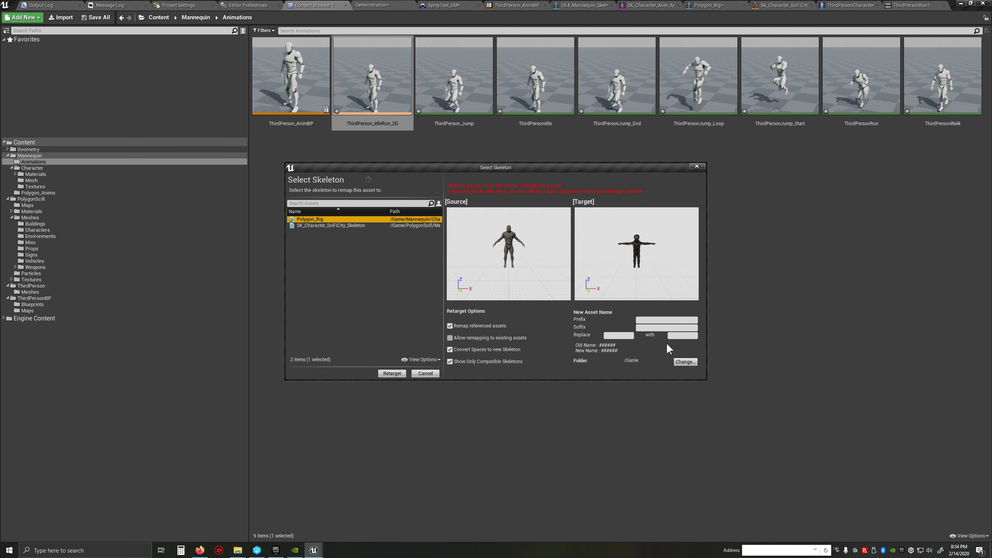
{"action": "left_click", "coordinate": [684, 362]}
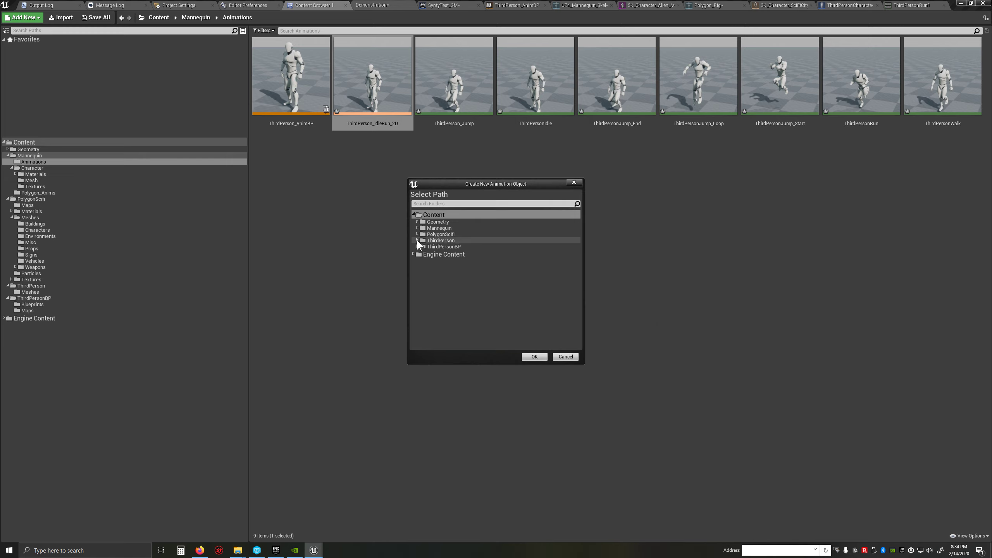
{"action": "left_click", "coordinate": [416, 227]}
{"action": "left_click", "coordinate": [431, 247]}
{"action": "left_click", "coordinate": [533, 357]}
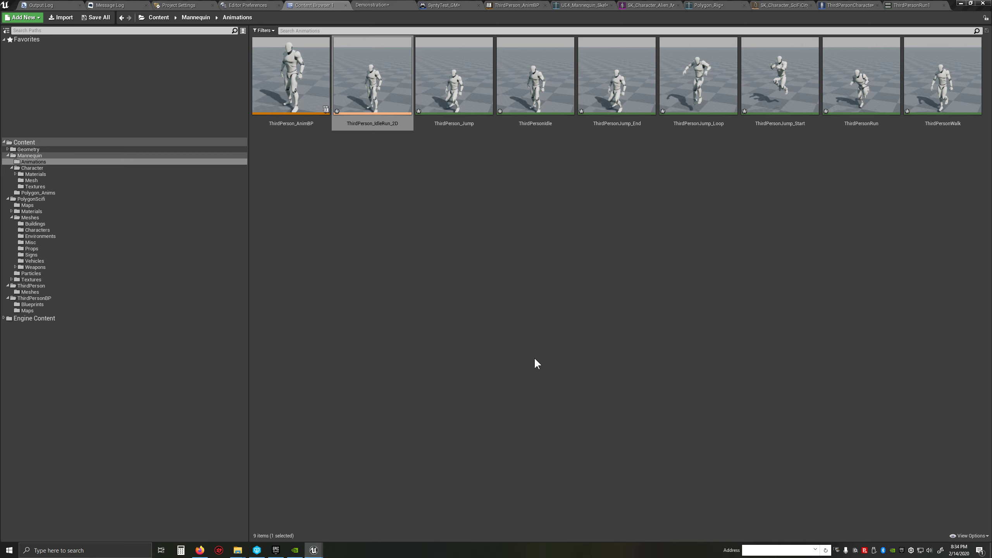
{"action": "left_click", "coordinate": [393, 373]}
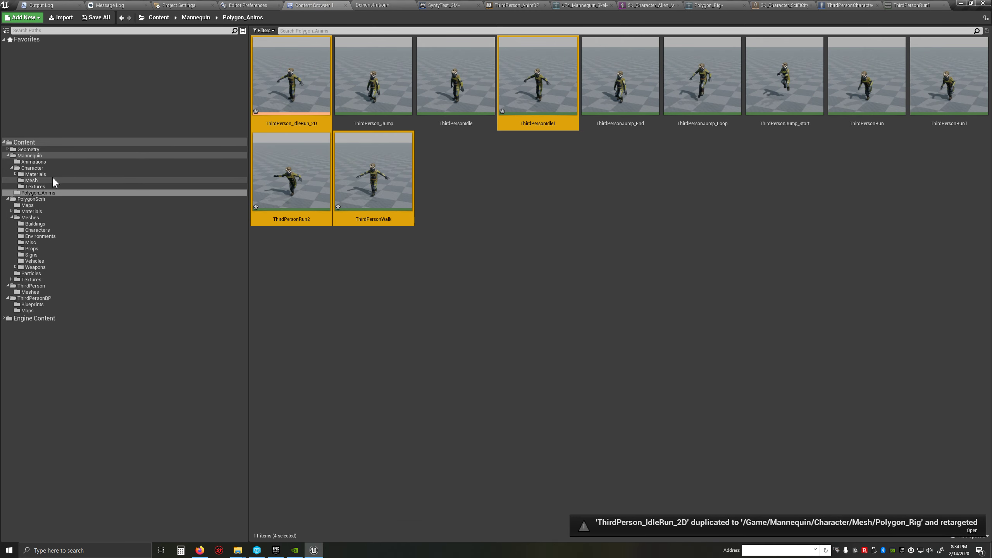
Step: Duplicate and retarget ThirdPerson_AnimBP from the Animations folder to Polygon_Rig, with Mannequin/Polygon_Anims as the destination folder
{"action": "left_click", "coordinate": [33, 161]}
{"action": "right_click", "coordinate": [286, 75]}
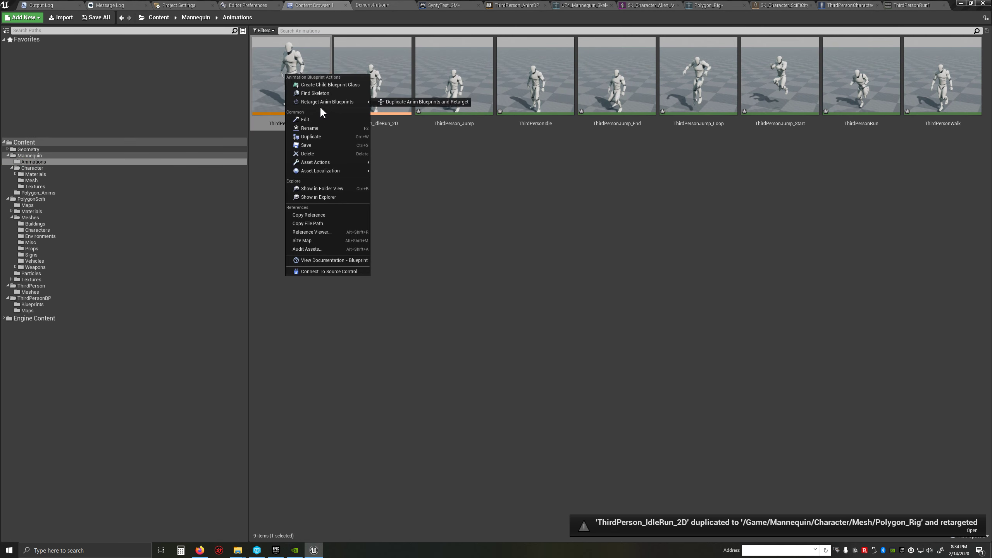
{"action": "left_click", "coordinate": [413, 101]}
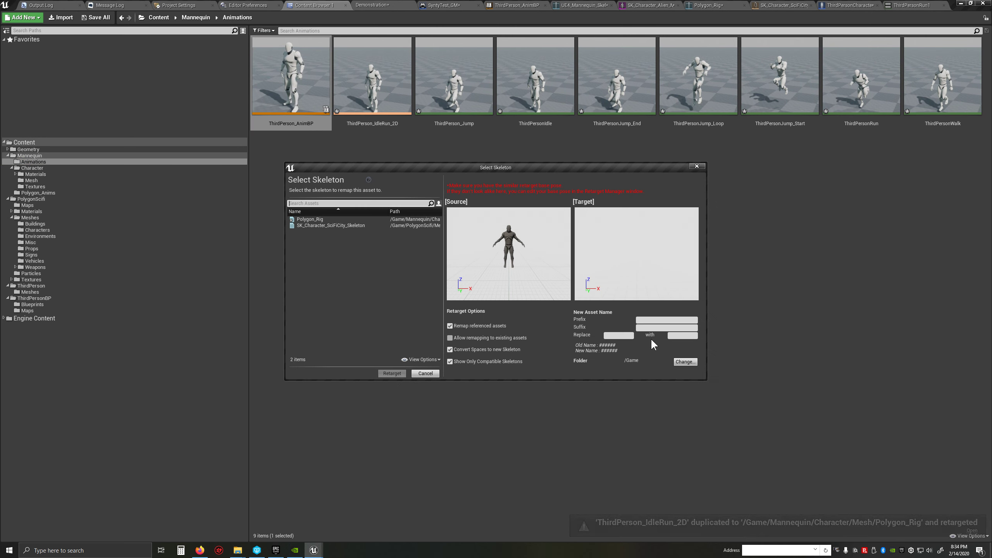
{"action": "left_click", "coordinate": [344, 219]}
{"action": "left_click", "coordinate": [674, 362]}
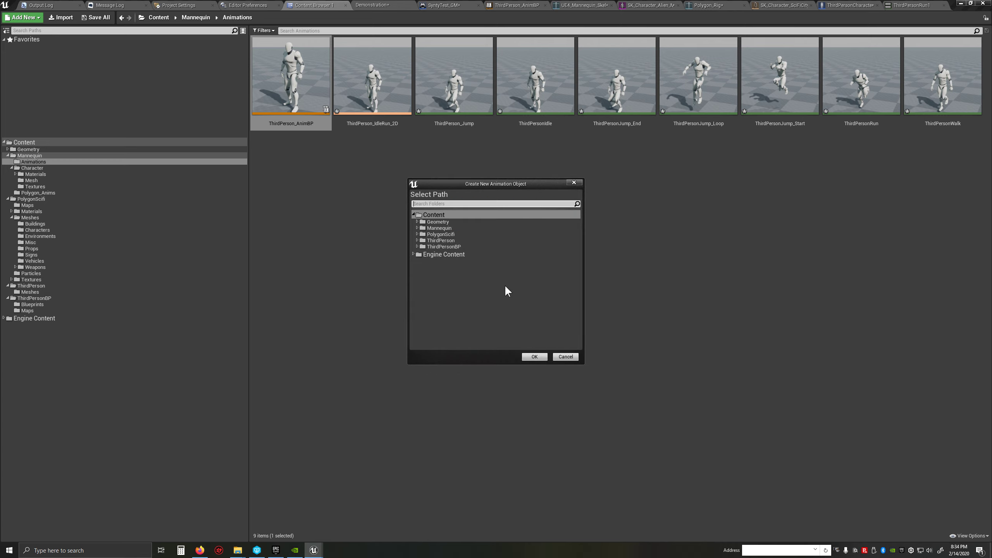
{"action": "left_click", "coordinate": [417, 227]}
{"action": "left_click", "coordinate": [453, 234]}
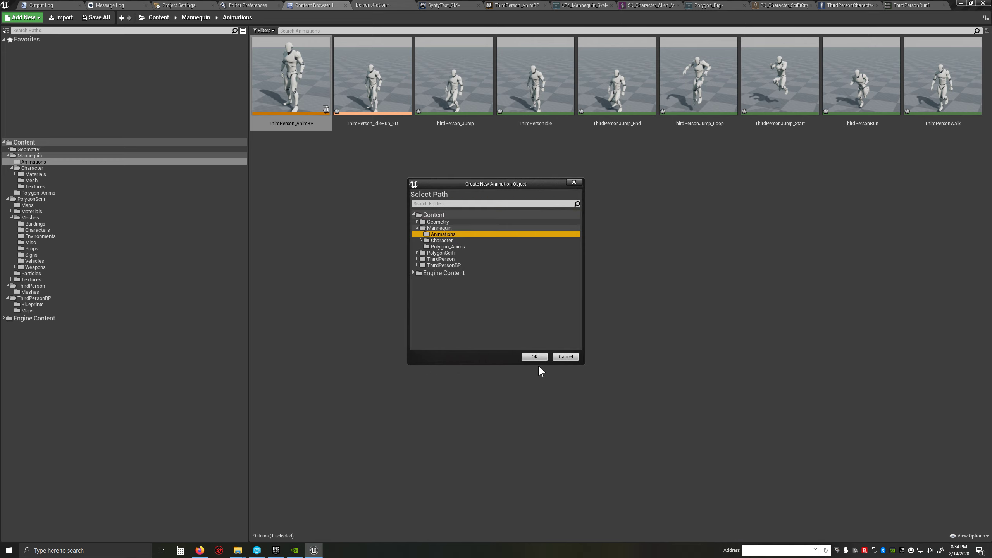
{"action": "left_click", "coordinate": [447, 246]}
{"action": "left_click", "coordinate": [535, 357]}
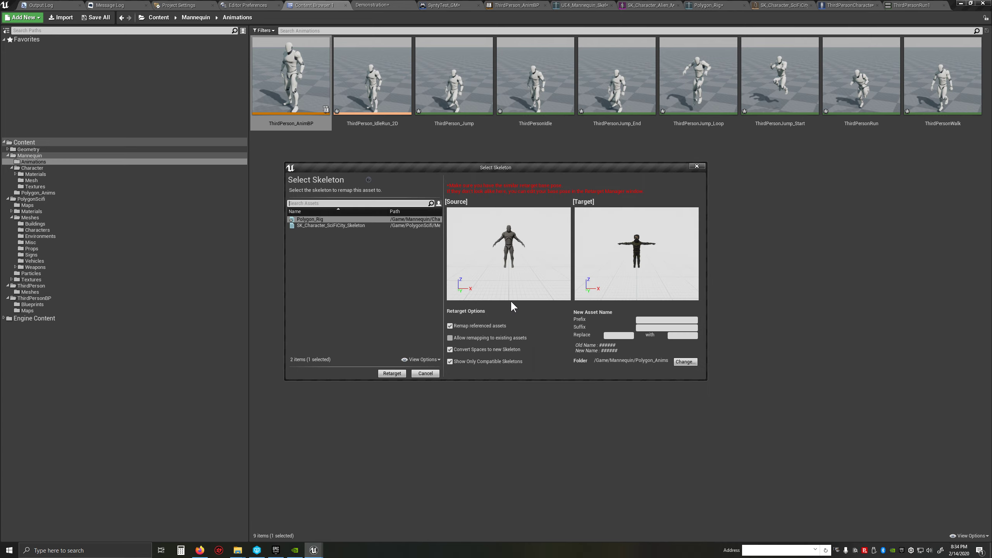
{"action": "left_click", "coordinate": [398, 377]}
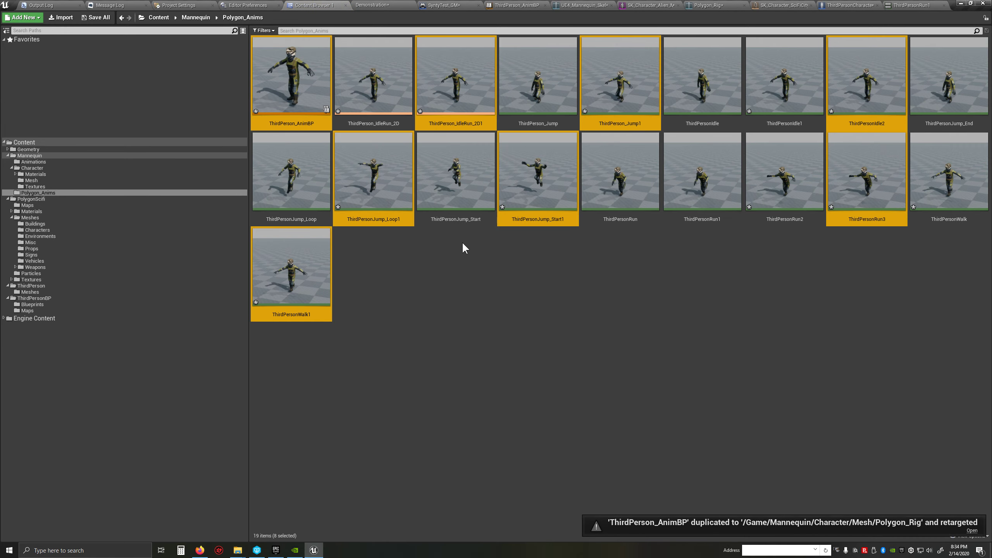
Step: Open the retargeted ThirdPerson_AnimBP and compare its preview character with the ThirdPersonIdle animation
{"action": "double_click", "coordinate": [281, 70]}
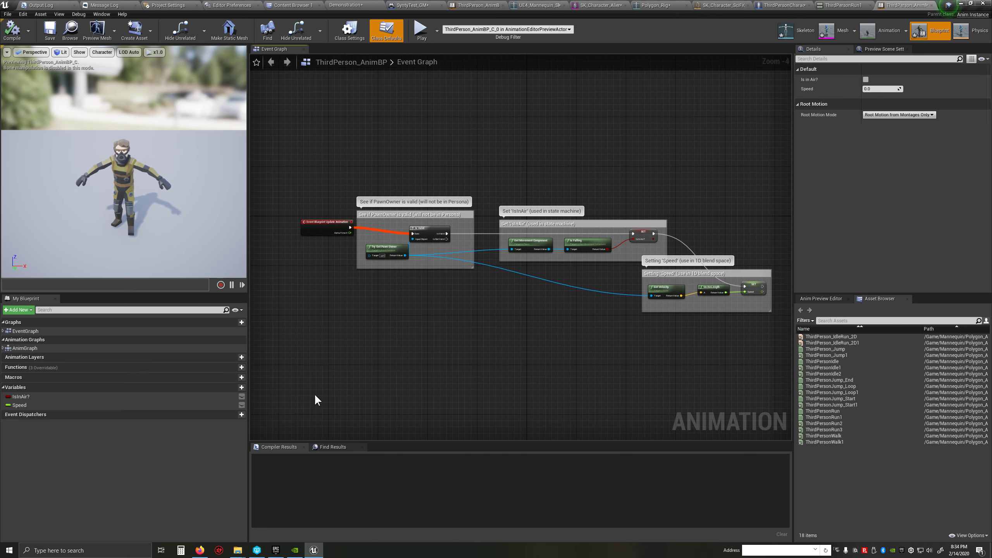
{"action": "left_click", "coordinate": [841, 5]}
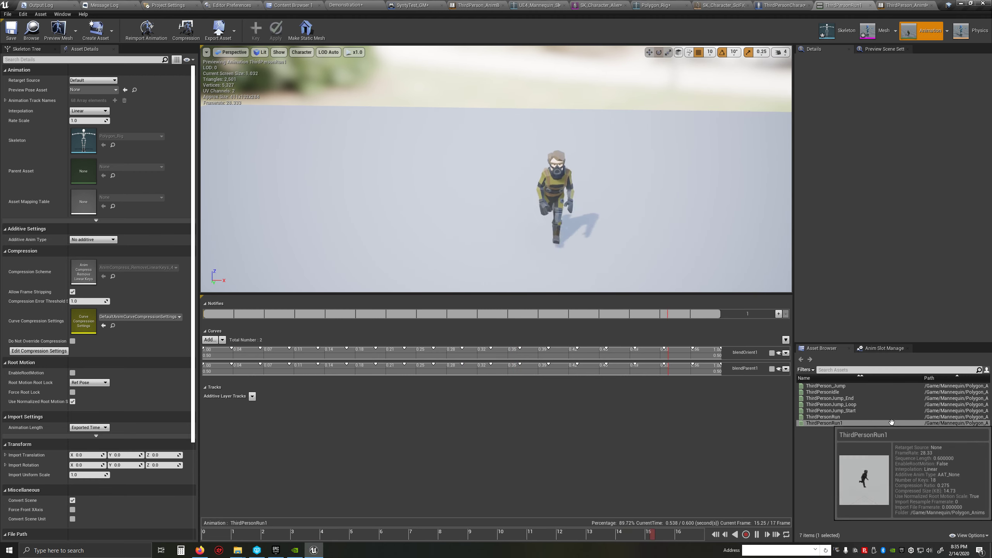
{"action": "left_click", "coordinate": [844, 392]}
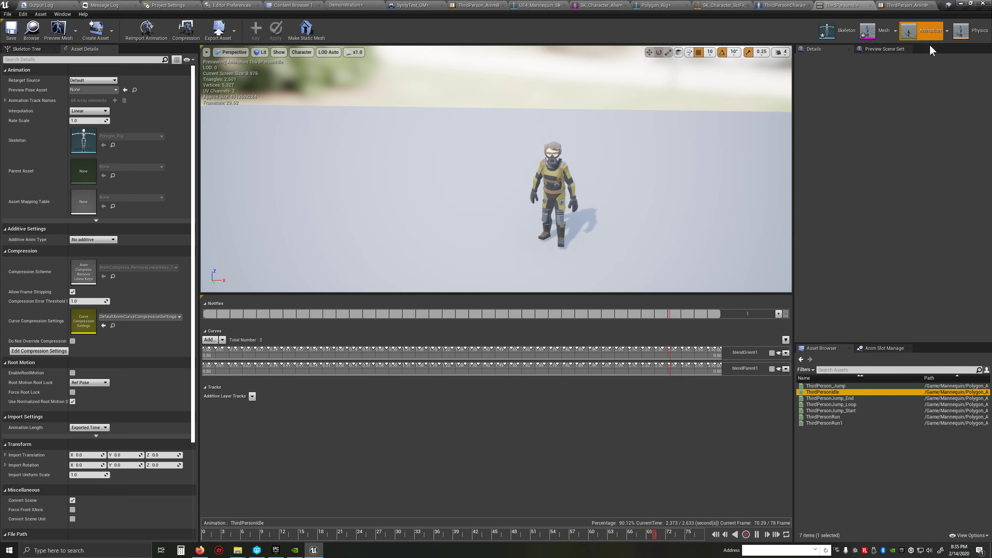
Step: Open the Polygon_Rig skeleton and rotate both upper arms down from the T-pose into an A-pose
{"action": "left_click", "coordinate": [878, 29]}
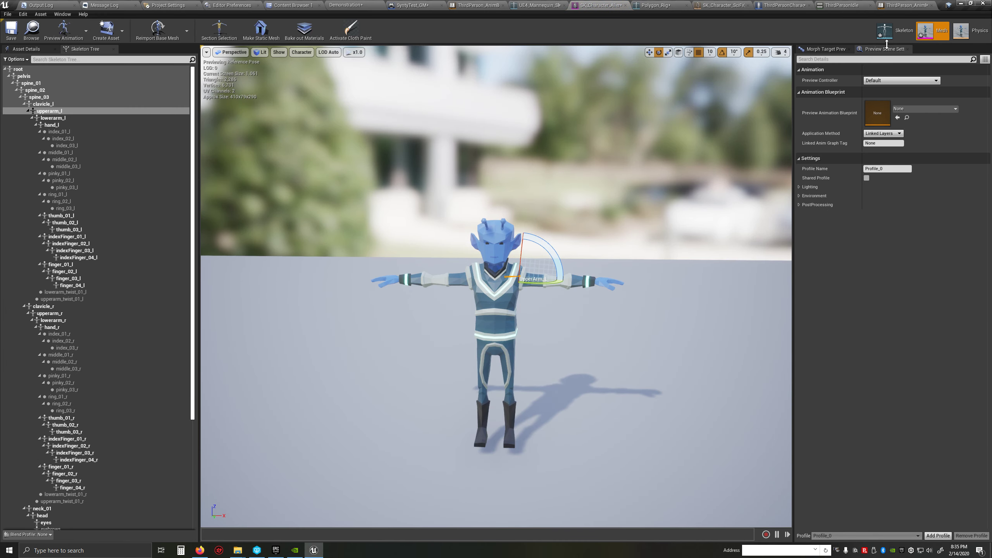
{"action": "left_click", "coordinate": [904, 33]}
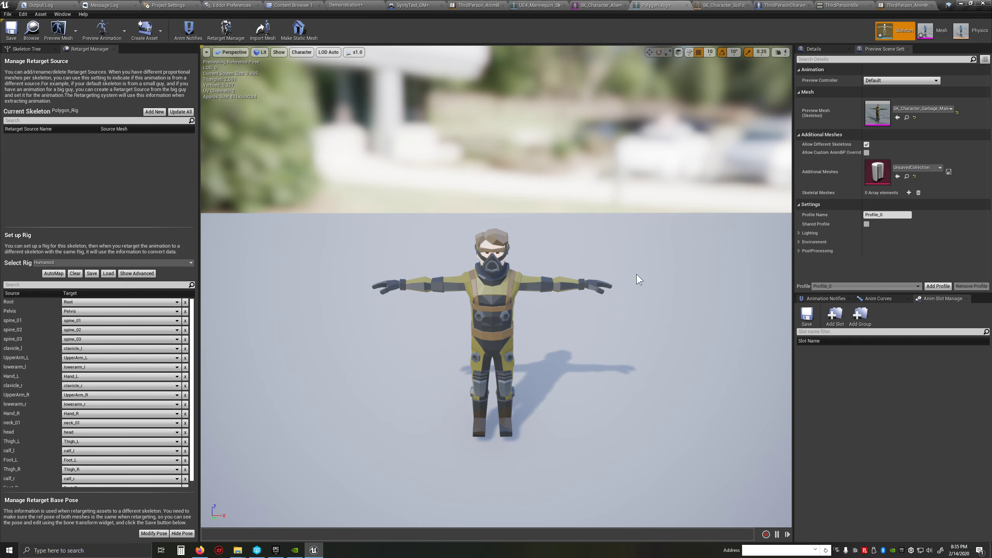
{"action": "left_click", "coordinate": [542, 284]}
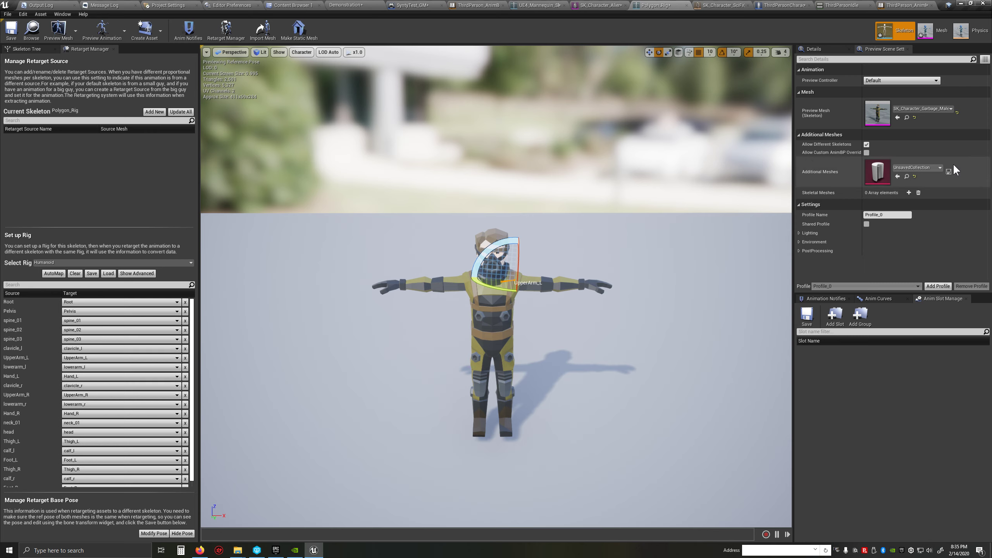
{"action": "left_click", "coordinate": [915, 81]}
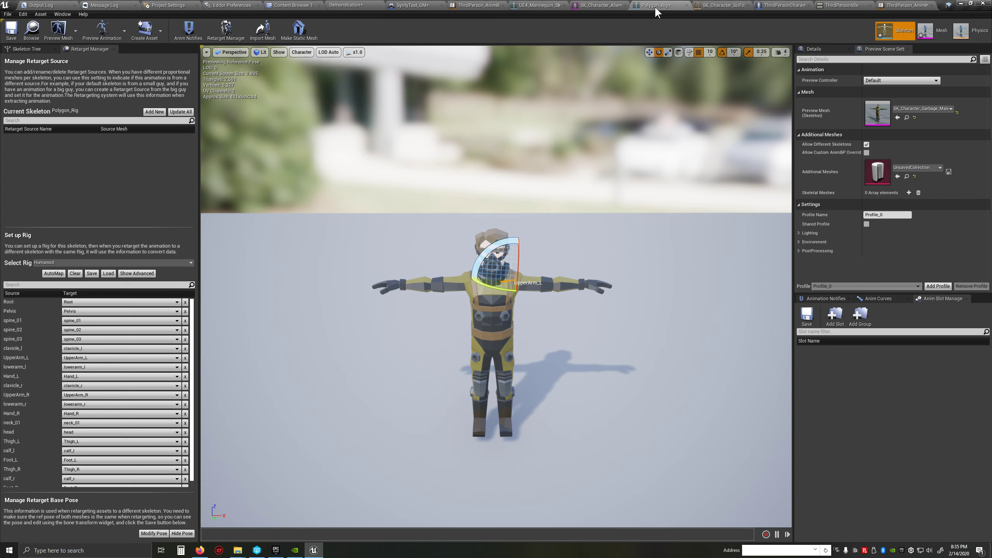
{"action": "left_click_drag", "start_coordinate": [505, 246], "coordinate": [533, 282]}
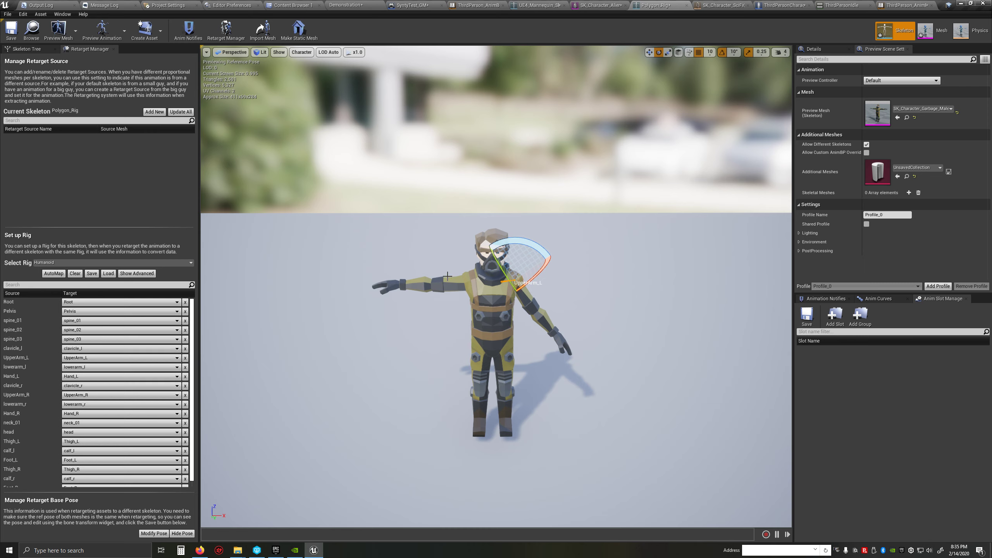
{"action": "left_click", "coordinate": [447, 276]}
{"action": "left_click_drag", "start_coordinate": [453, 245], "coordinate": [433, 272]}
Step: Modify Polygon_Rig's retarget base pose using the lowered-arm pose and save the skeleton
{"action": "left_click", "coordinate": [152, 533]}
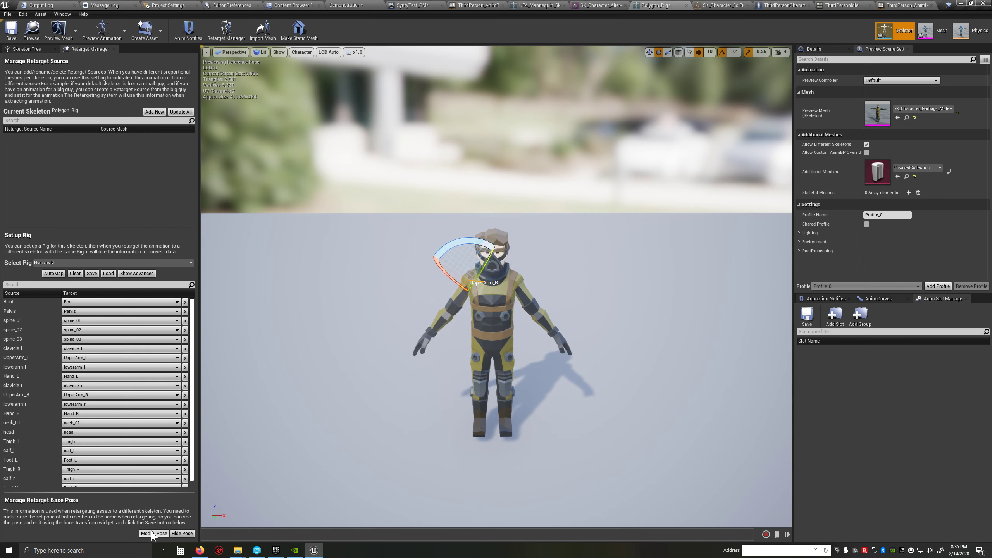
{"action": "left_click", "coordinate": [182, 489]}
{"action": "left_click", "coordinate": [9, 31]}
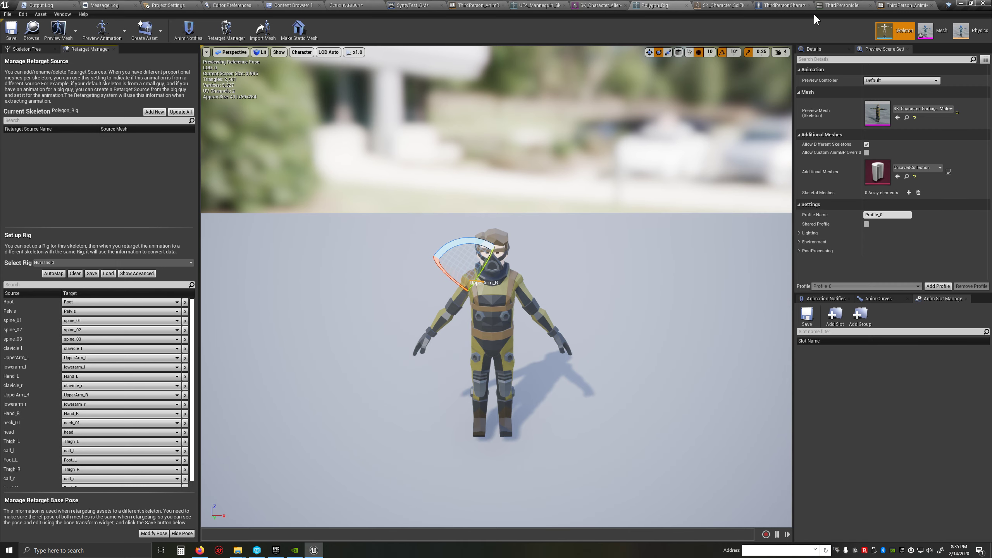
Step: Check the ThirdPerson_AnimBP preview and the ThirdPersonIdle animation, and save the work
{"action": "left_click", "coordinate": [883, 5]}
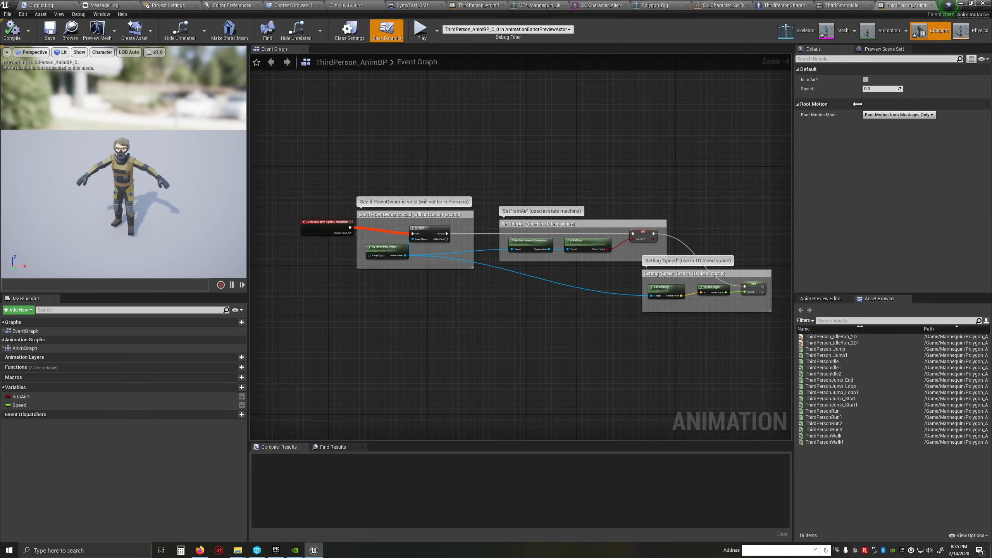
{"action": "left_click", "coordinate": [837, 6]}
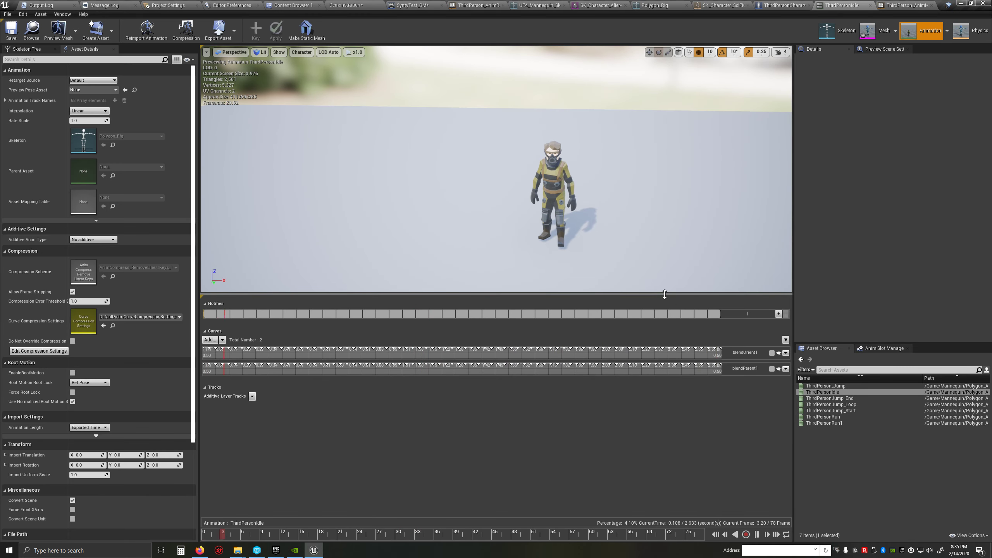
{"action": "key", "text": "ctrl+s"}
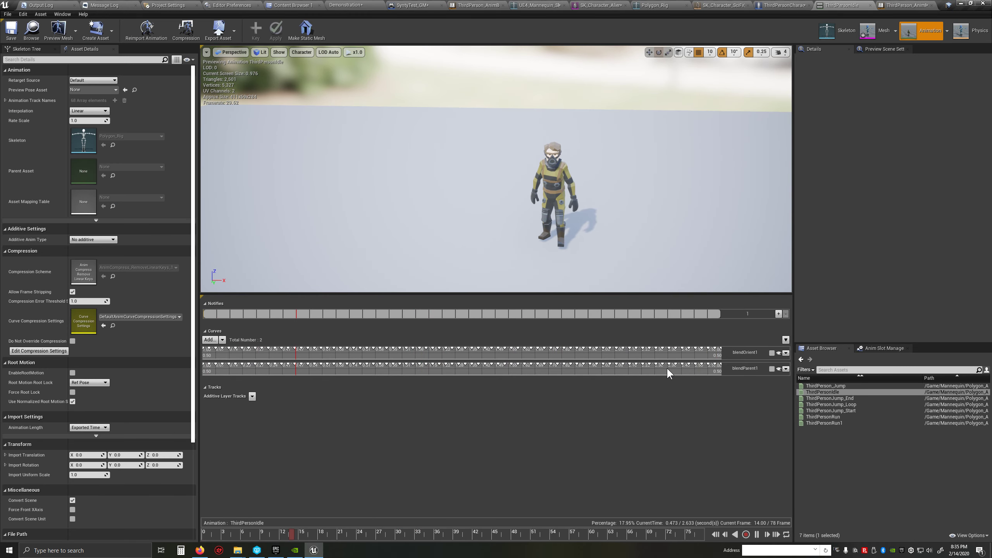
Step: Compile the retargeted ThirdPerson_AnimBP and inspect its preview character from the front
{"action": "left_click", "coordinate": [897, 5]}
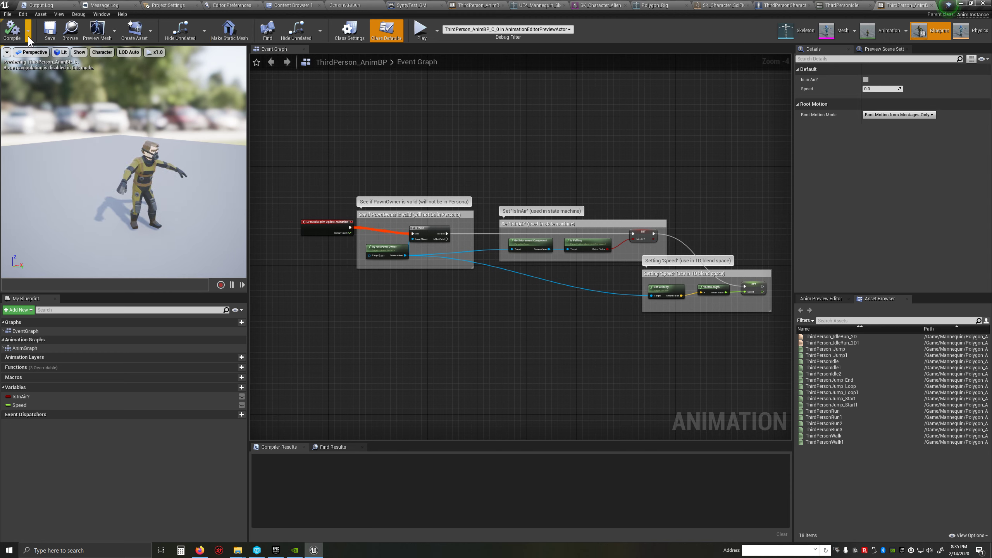
{"action": "left_click", "coordinate": [11, 30]}
{"action": "right_click_drag", "start_coordinate": [196, 214], "coordinate": [171, 221]}
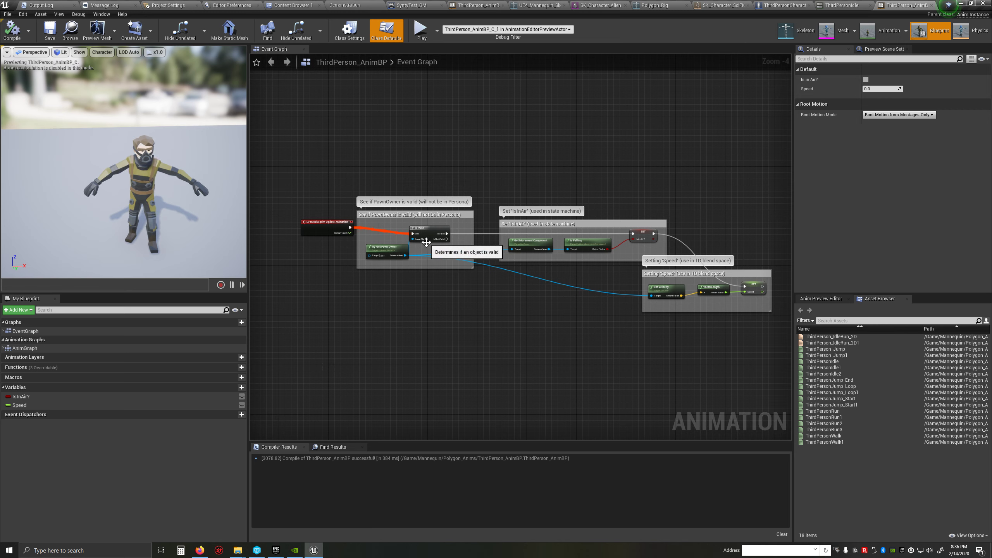
Step: Examine the Event Graph of ThirdPerson_AnimBP, from the pawn owner check through the IsInAir and Speed sections
{"action": "scroll", "coordinate": [403, 221], "scroll_direction": "up", "scroll_amount": 3}
{"action": "right_click_drag", "start_coordinate": [441, 346], "coordinate": [476, 281]}
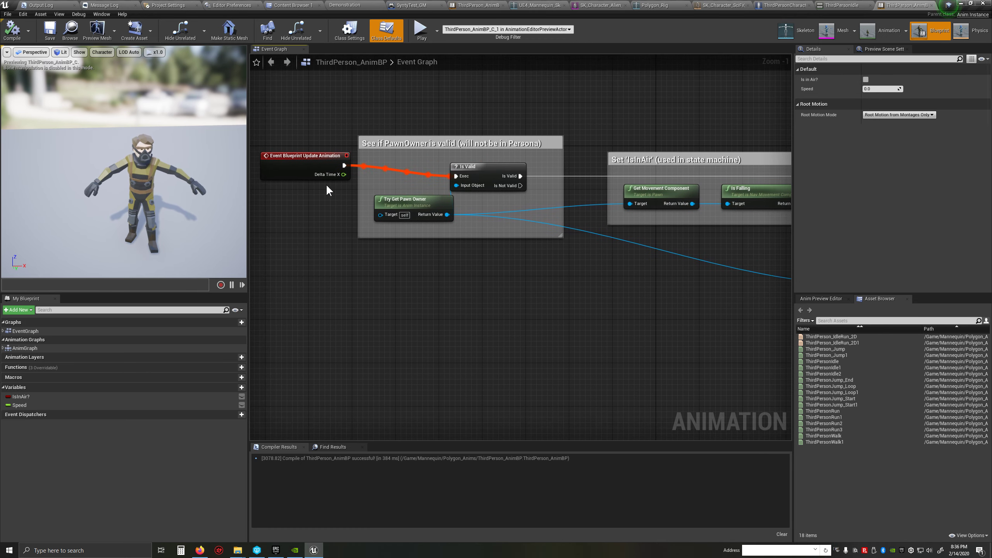
{"action": "right_click_drag", "start_coordinate": [648, 327], "coordinate": [500, 328]}
{"action": "right_click_drag", "start_coordinate": [318, 234], "coordinate": [404, 254]}
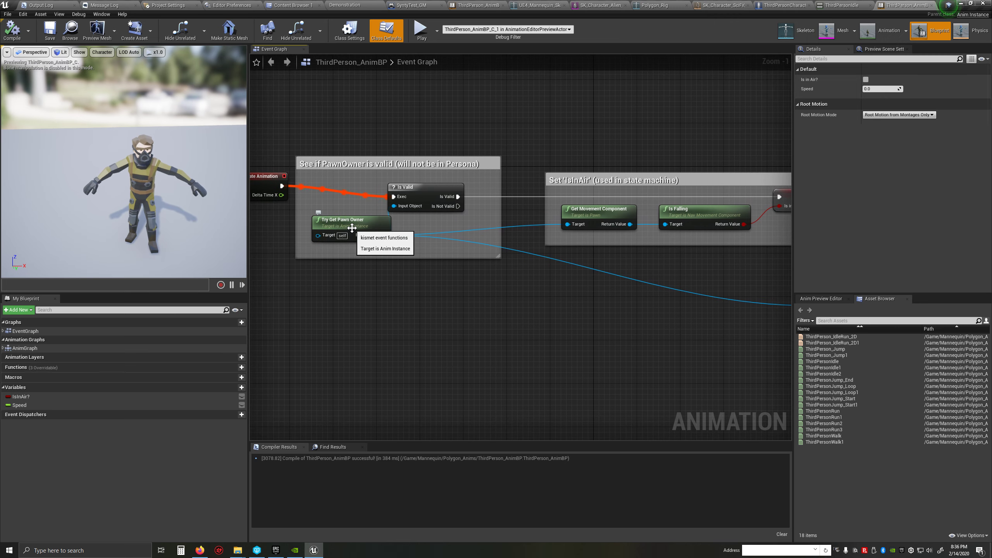
{"action": "right_click_drag", "start_coordinate": [605, 301], "coordinate": [444, 281]}
{"action": "right_click_drag", "start_coordinate": [360, 215], "coordinate": [347, 219]}
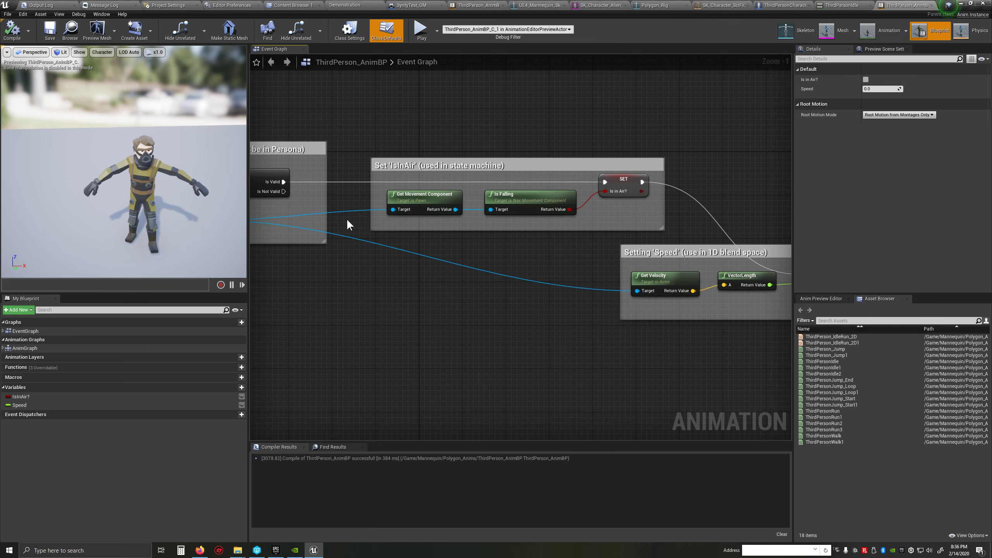
{"action": "right_click_drag", "start_coordinate": [522, 263], "coordinate": [381, 250]}
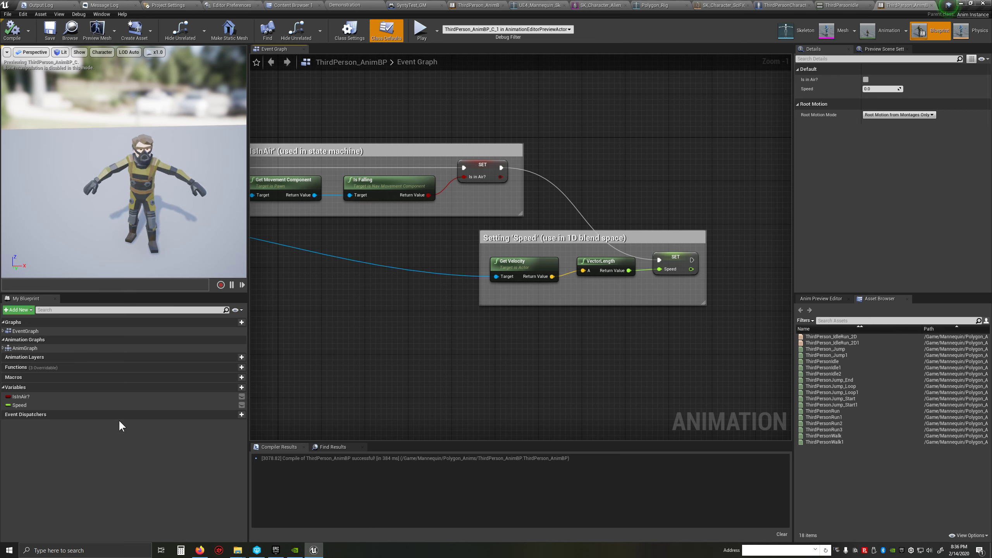
Step: Open the AnimGraph's Default state machine and inspect the blend space player inside its Idle/Run state
{"action": "left_click", "coordinate": [49, 348]}
{"action": "double_click", "coordinate": [49, 348]}
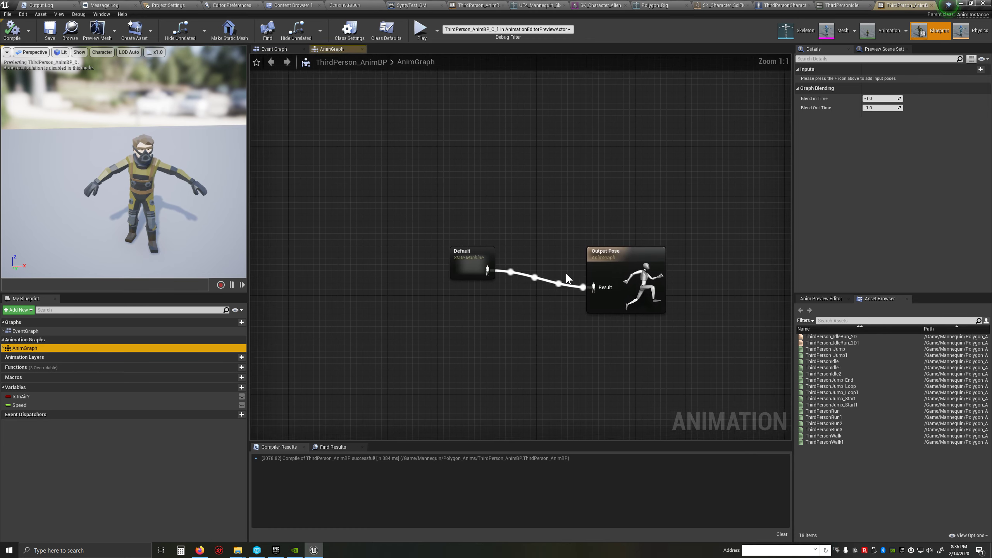
{"action": "left_click", "coordinate": [345, 207]}
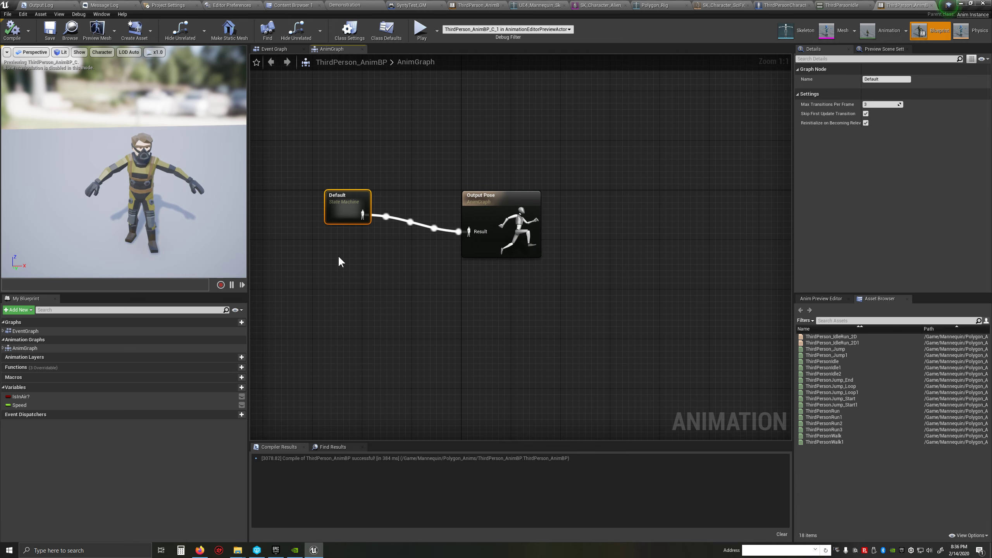
{"action": "double_click", "coordinate": [347, 206]}
{"action": "right_click_drag", "start_coordinate": [418, 338], "coordinate": [402, 343]}
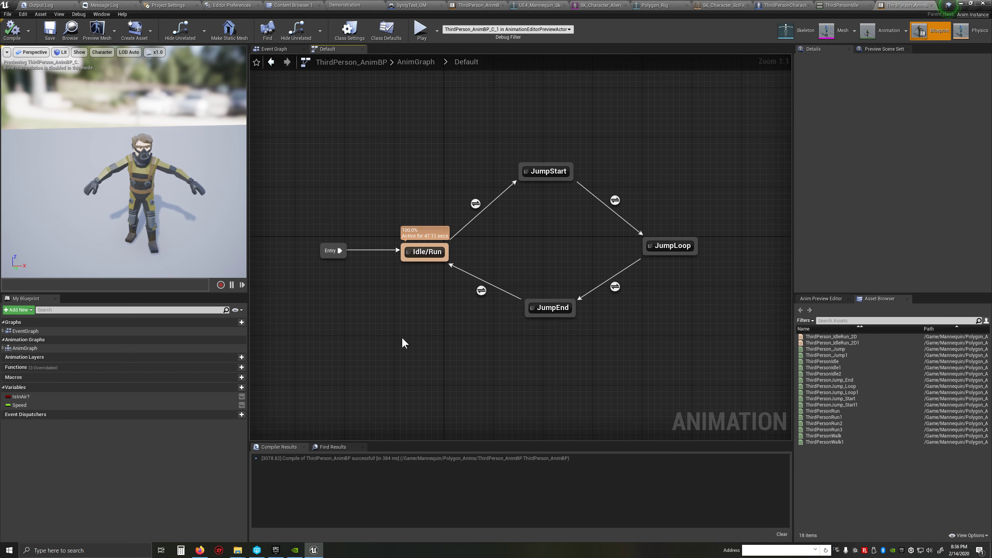
{"action": "double_click", "coordinate": [423, 252]}
{"action": "left_click", "coordinate": [526, 269]}
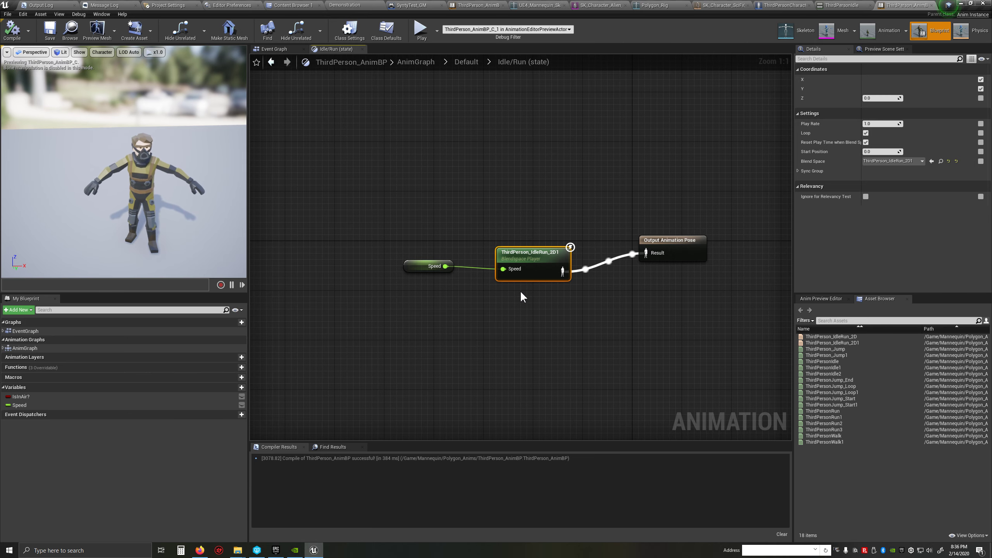
Step: Open the ThirdPerson_IdleRun_2D1 blend space and preview its animation at different speeds along the Speed axis
{"action": "double_click", "coordinate": [538, 258]}
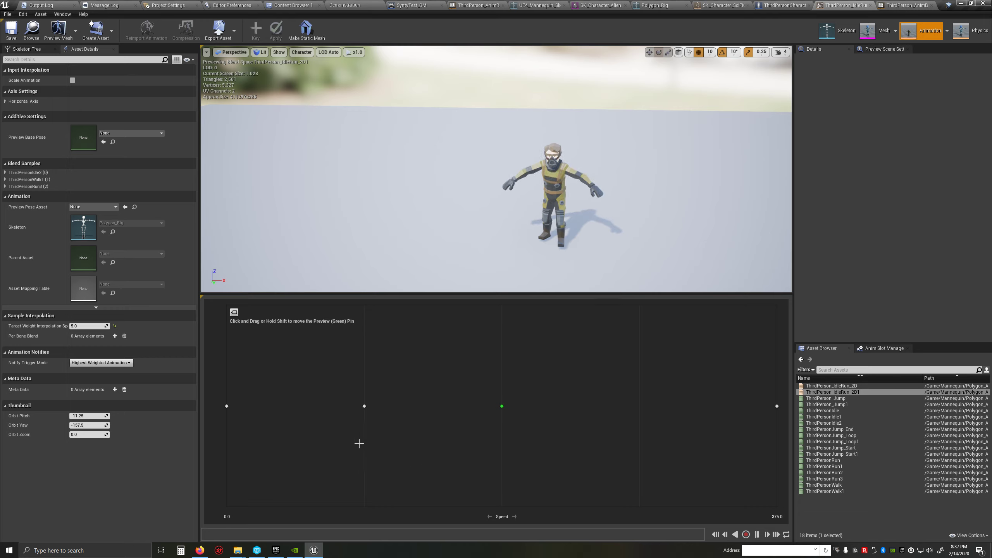
{"action": "left_click_drag", "start_coordinate": [473, 457], "coordinate": [377, 421]}
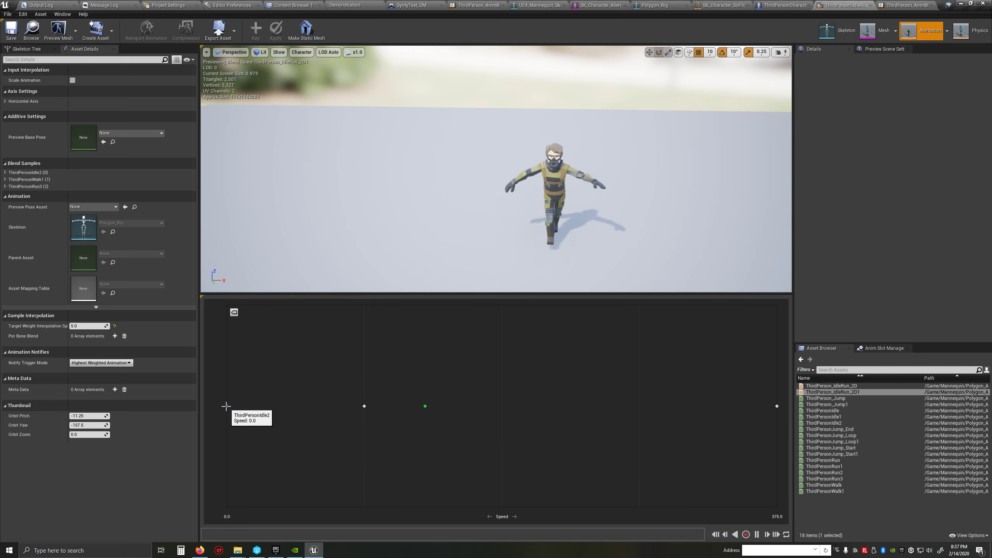
{"action": "left_click", "coordinate": [227, 407]}
{"action": "left_click_drag", "start_coordinate": [226, 406], "coordinate": [564, 476]}
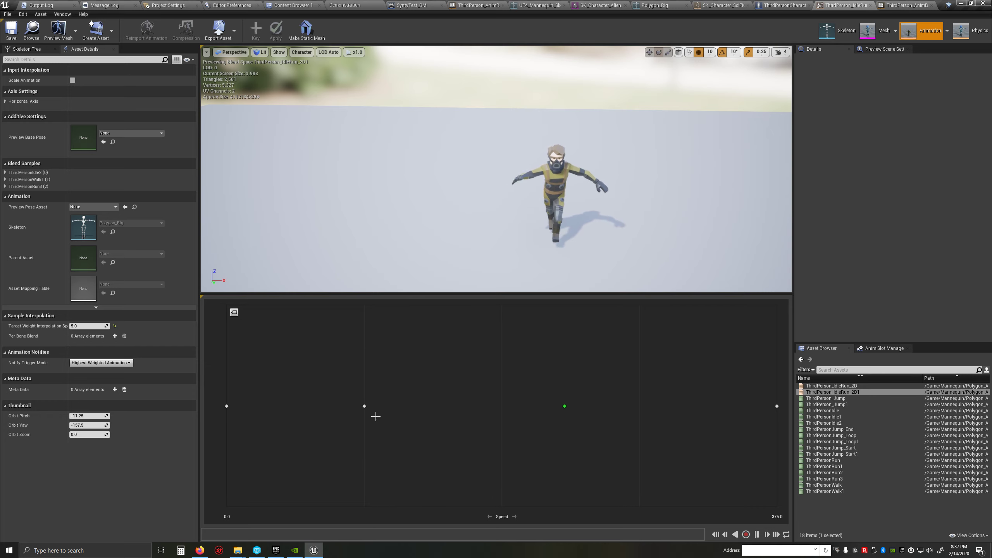
Step: Change the blend sample at Speed 93.75 to use the ThirdPersonWalk animation
{"action": "left_click", "coordinate": [364, 406]}
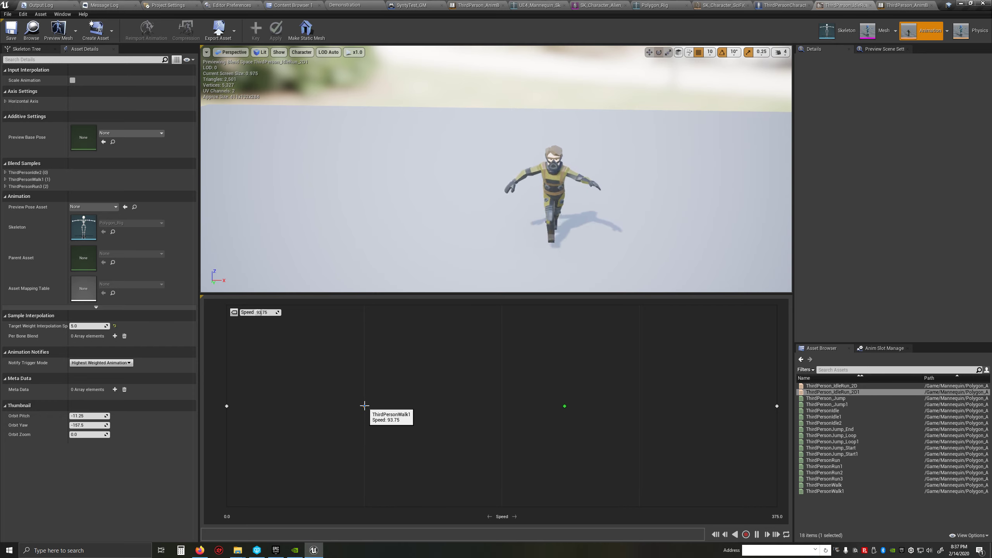
{"action": "right_click", "coordinate": [364, 405]}
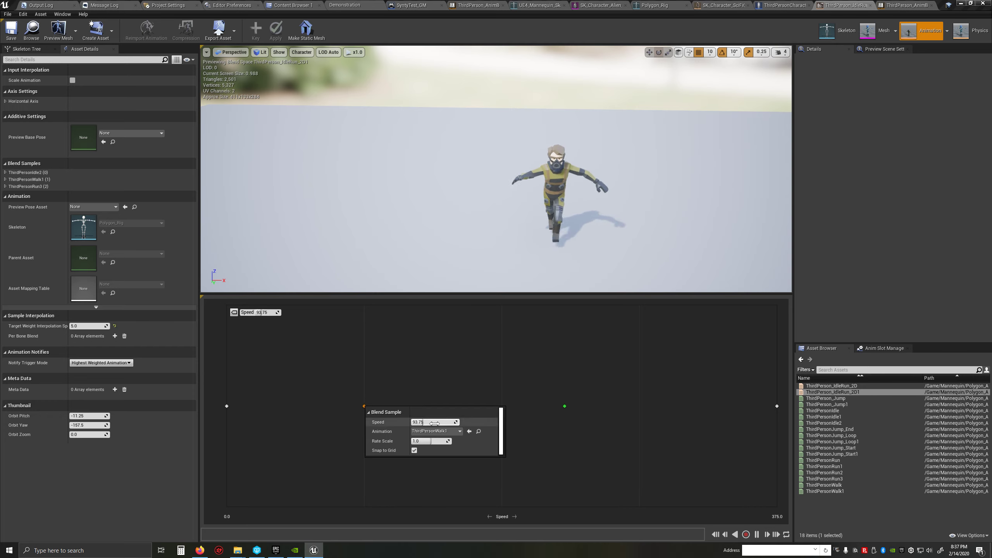
{"action": "left_click", "coordinate": [460, 431]}
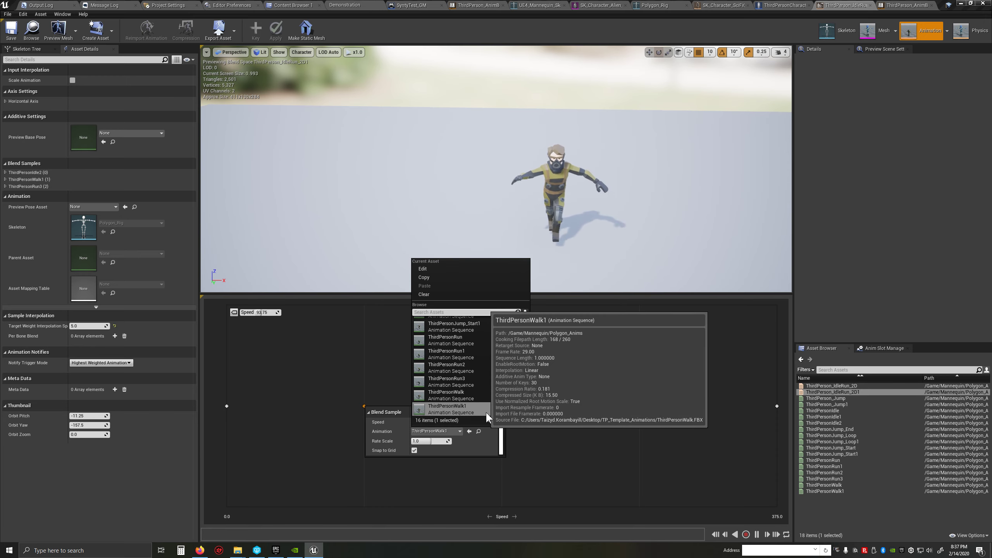
{"action": "left_click", "coordinate": [482, 397]}
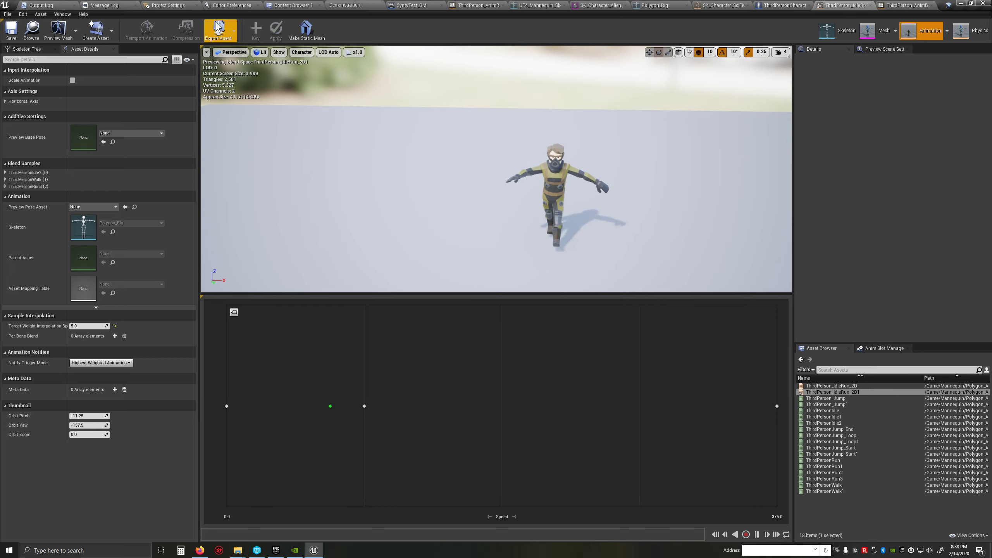
Step: Inspect the JumpStart state in ThirdPerson_AnimBP's Default state machine and preview the ThirdPersonJump_Start1 animation it plays
{"action": "left_click", "coordinate": [905, 5]}
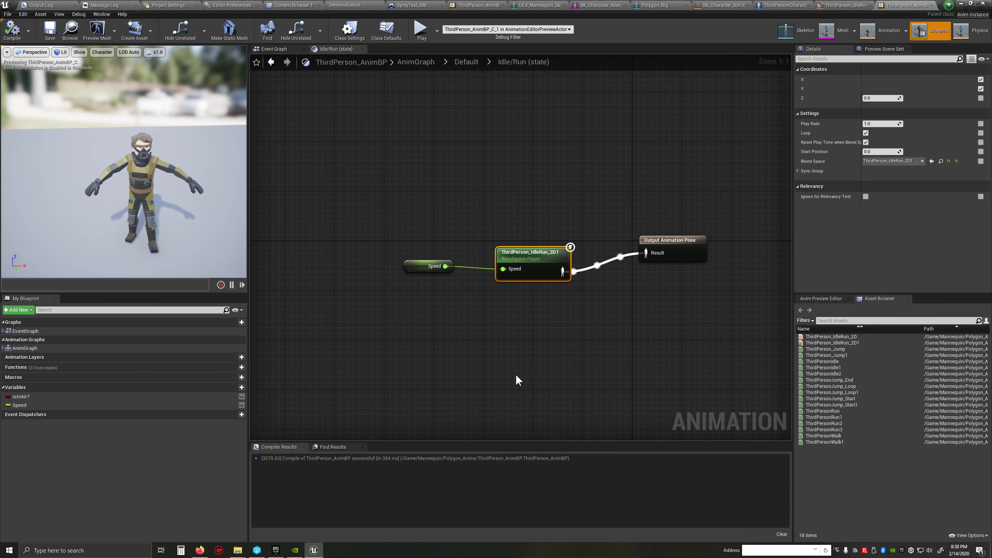
{"action": "left_click", "coordinate": [414, 62]}
{"action": "double_click", "coordinate": [462, 263]}
{"action": "right_click_drag", "start_coordinate": [446, 328], "coordinate": [417, 336]}
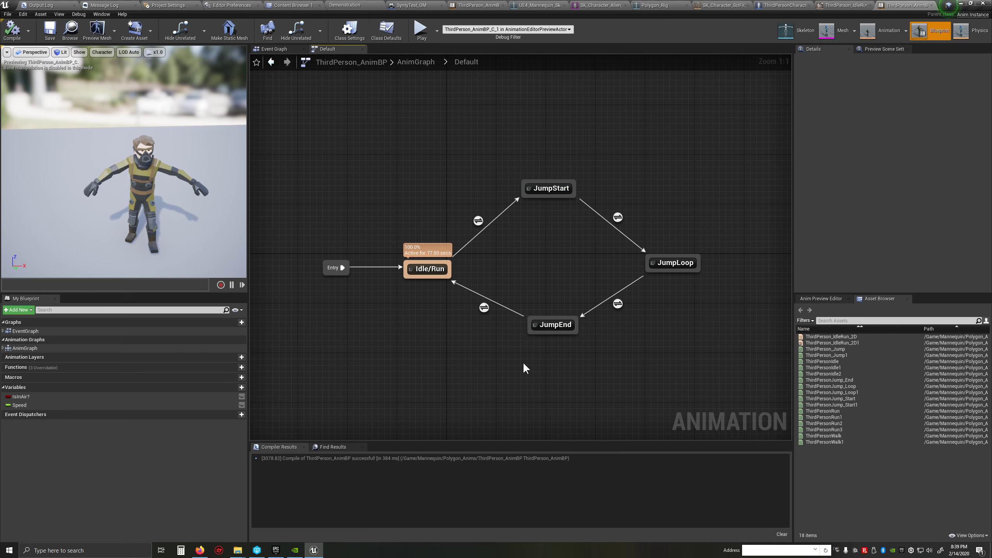
{"action": "left_click", "coordinate": [551, 188]}
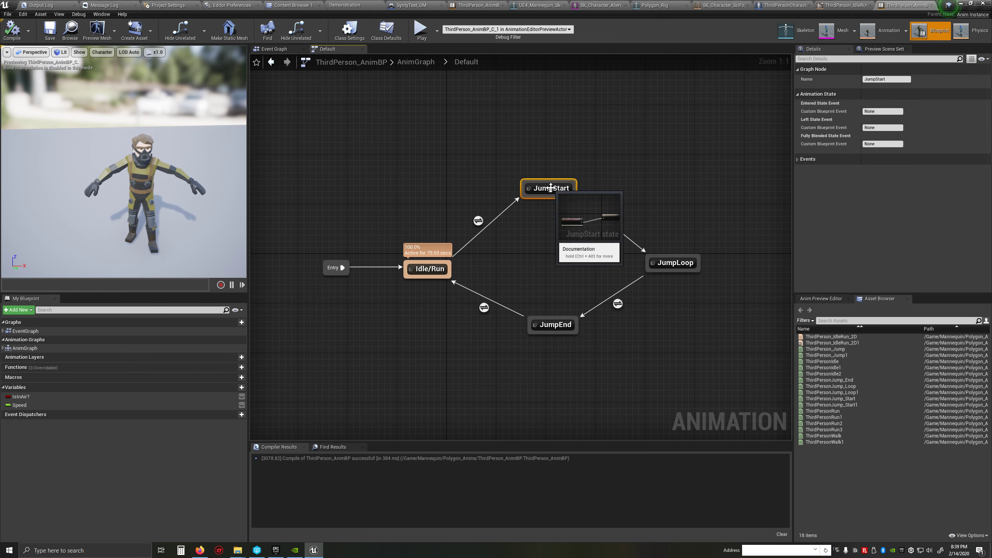
{"action": "double_click", "coordinate": [551, 188]}
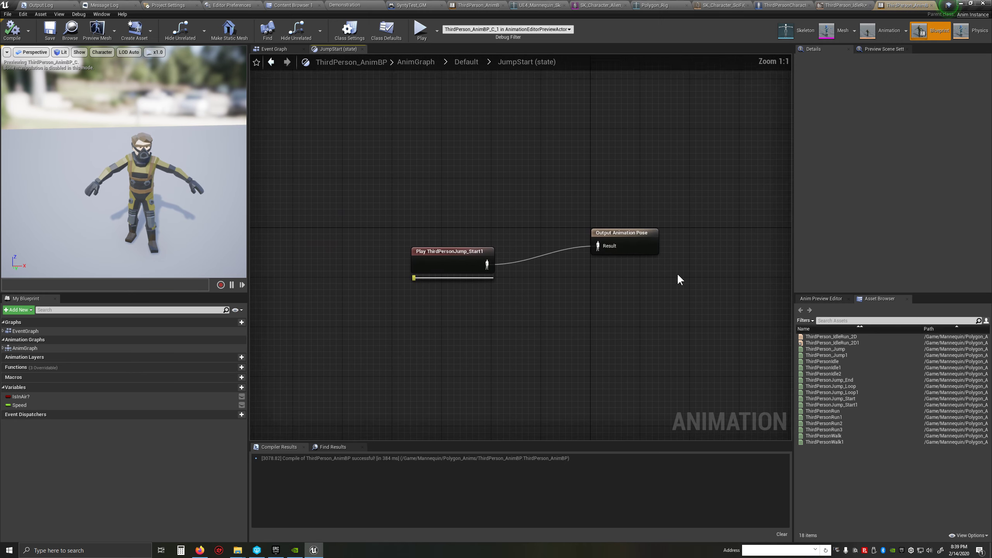
{"action": "double_click", "coordinate": [486, 272]}
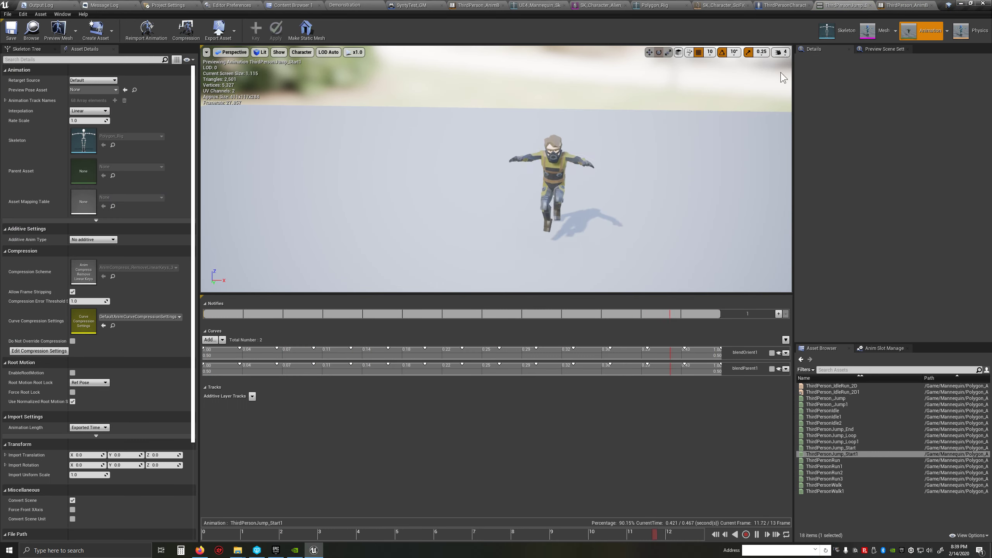
{"action": "left_click", "coordinate": [883, 4]}
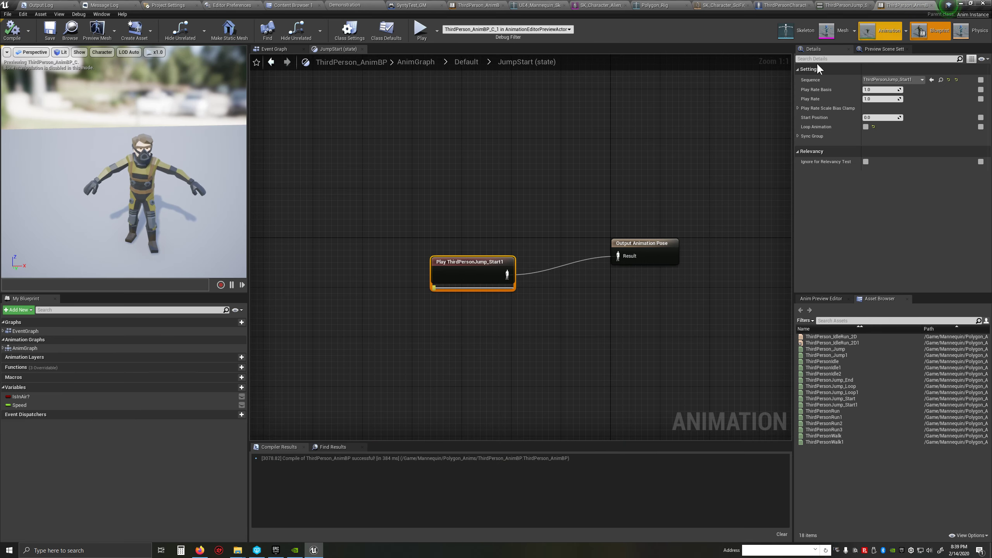
Step: Examine the states of the Default state machine and the rules of the transitions between Idle/Run, JumpStart, JumpLoop and JumpEnd
{"action": "left_click", "coordinate": [465, 64]}
{"action": "left_click", "coordinate": [722, 264]}
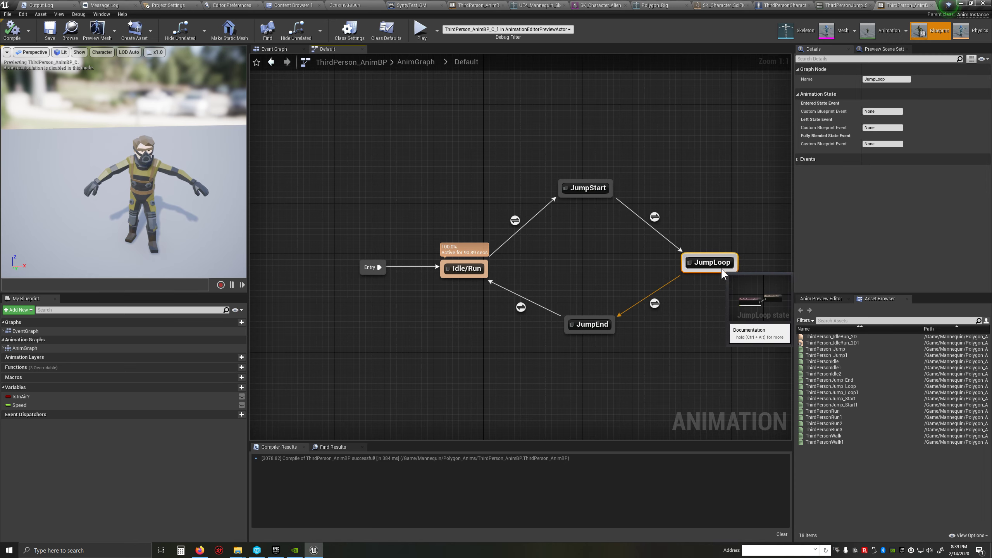
{"action": "key", "text": "ctrl+alt"}
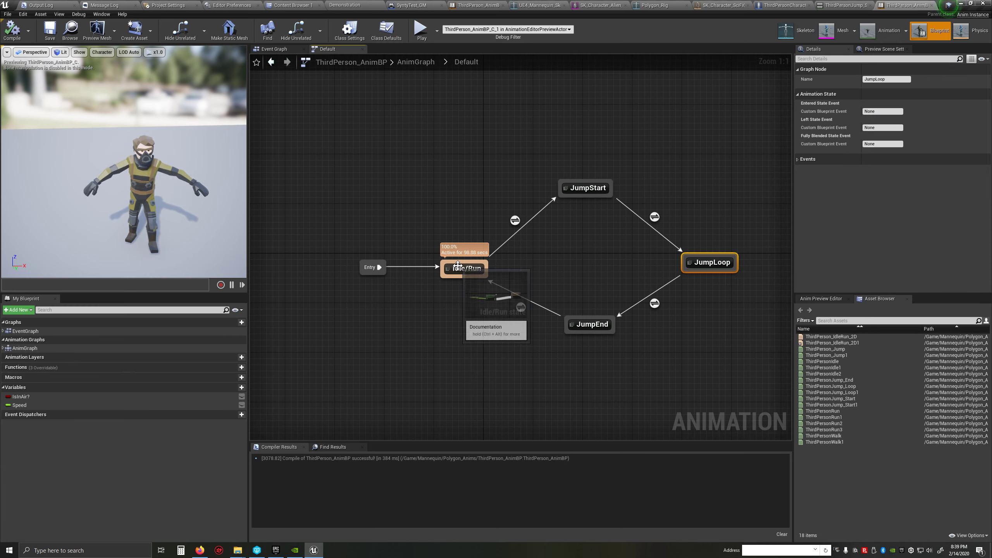
{"action": "mouse_move", "coordinate": [595, 325]}
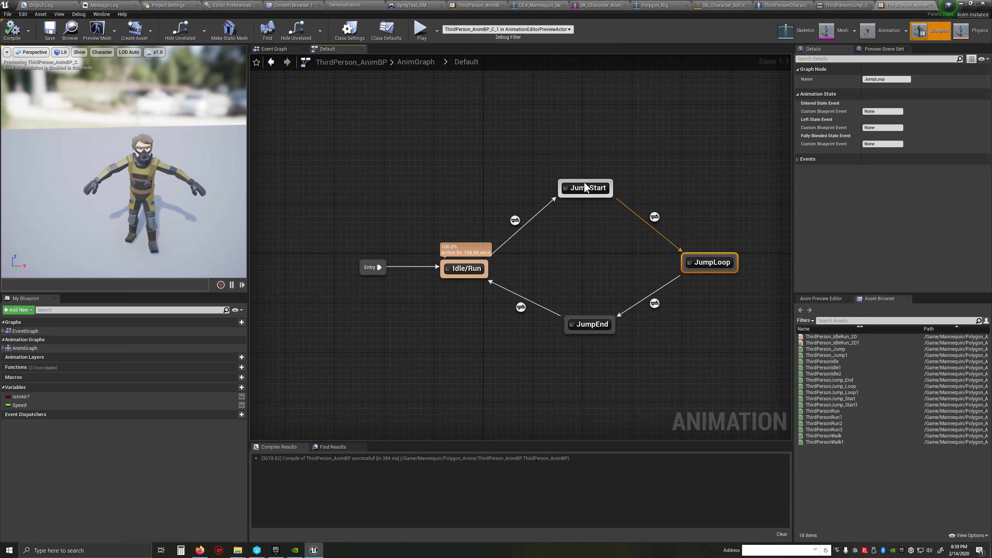
{"action": "mouse_move", "coordinate": [457, 267]}
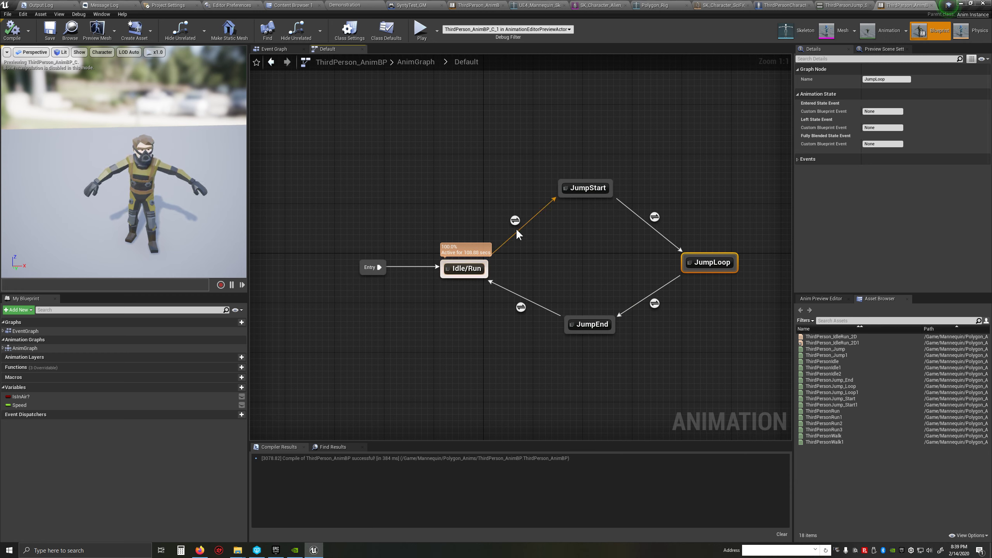
{"action": "mouse_move", "coordinate": [516, 220]}
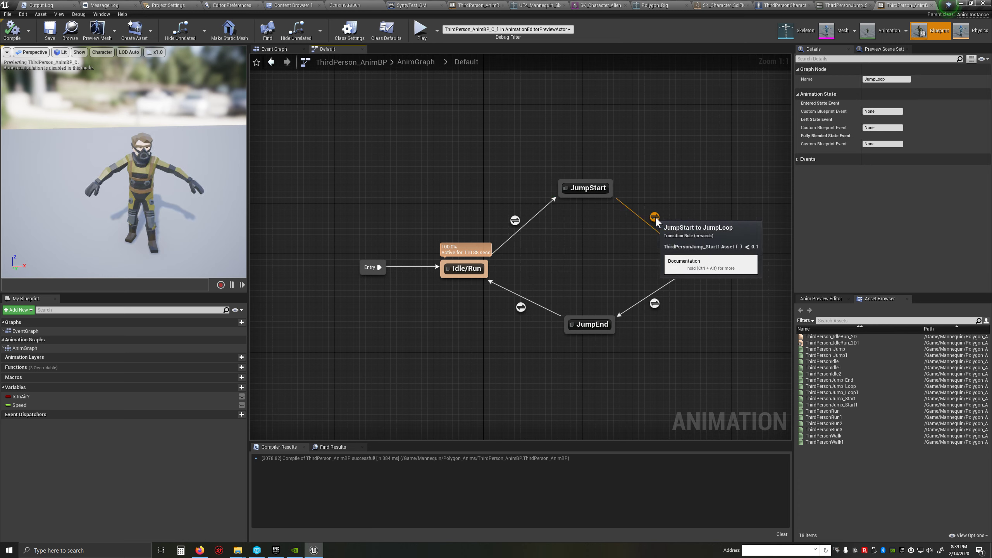
{"action": "mouse_move", "coordinate": [653, 303]}
{"action": "mouse_move", "coordinate": [519, 307]}
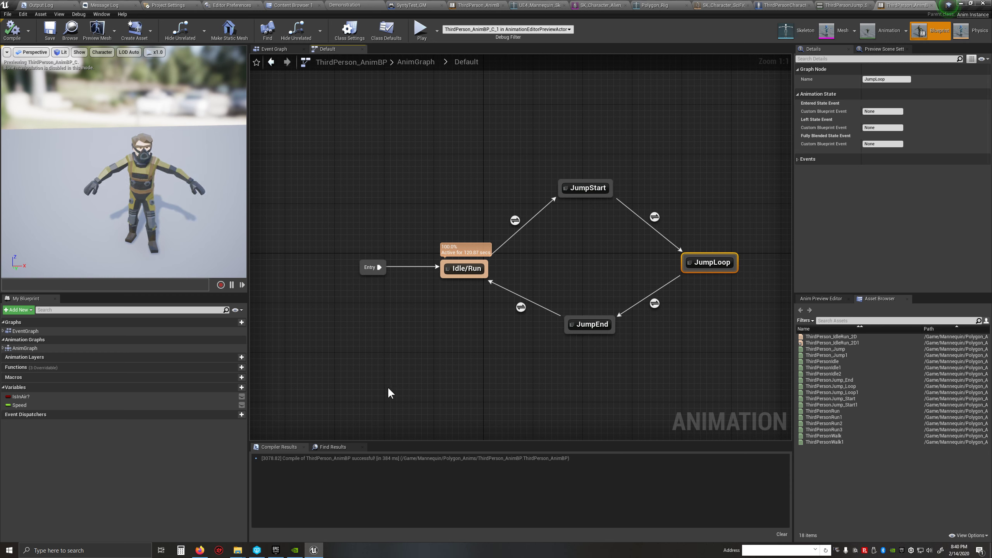
{"action": "mouse_move", "coordinate": [586, 186]}
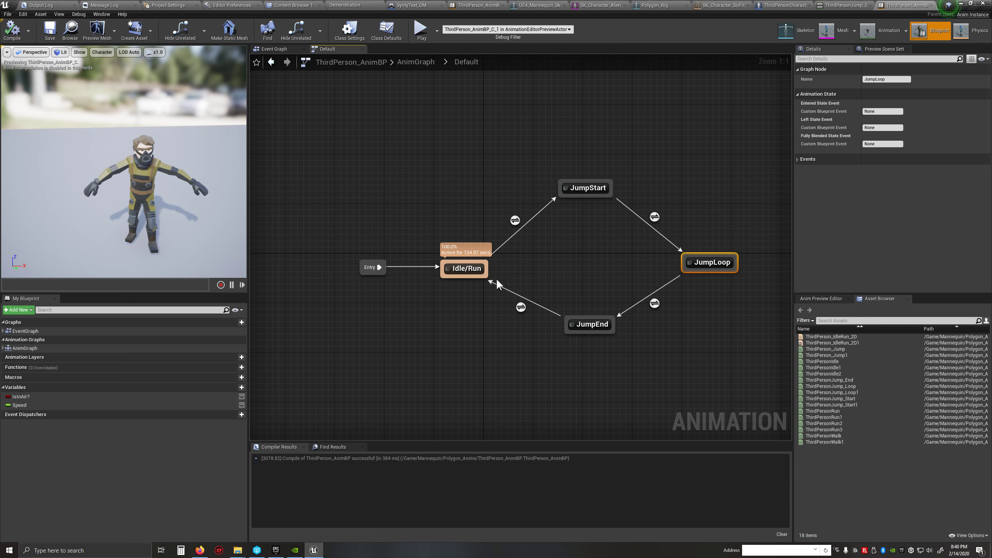
Step: Add a state named attack below Idle/Run, with a transition leading to it from Idle/Run
{"action": "left_click_drag", "start_coordinate": [469, 276], "coordinate": [460, 300]}
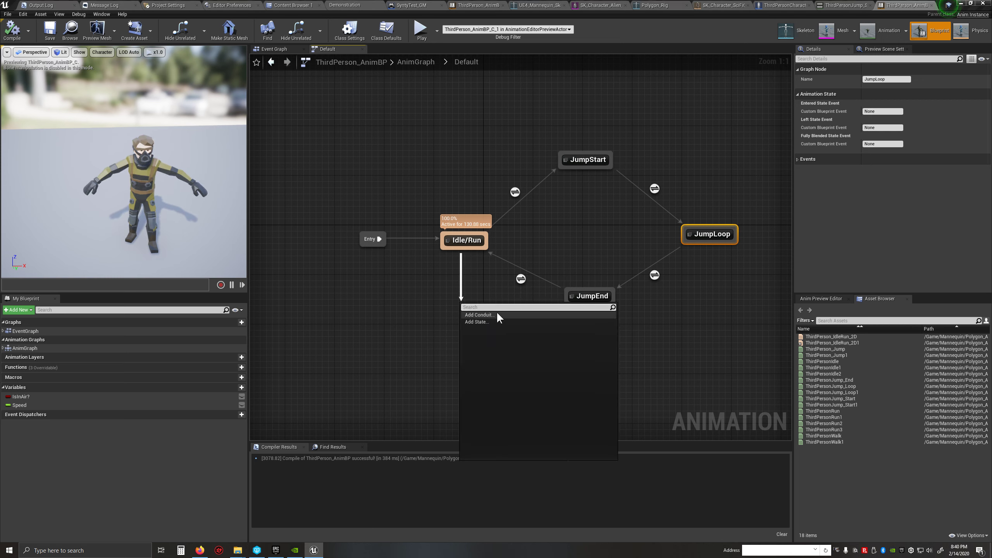
{"action": "left_click", "coordinate": [498, 323]}
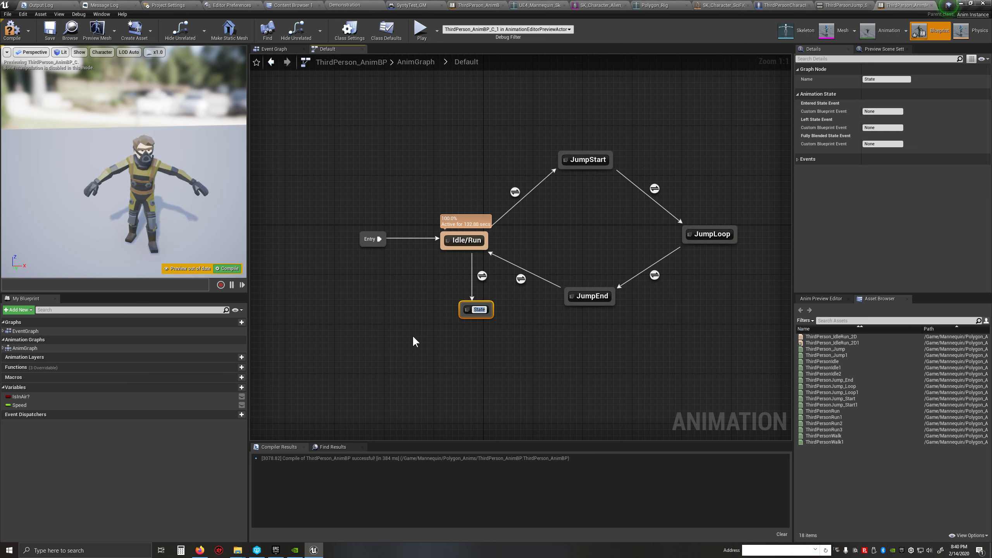
{"action": "type", "text": "attack"}
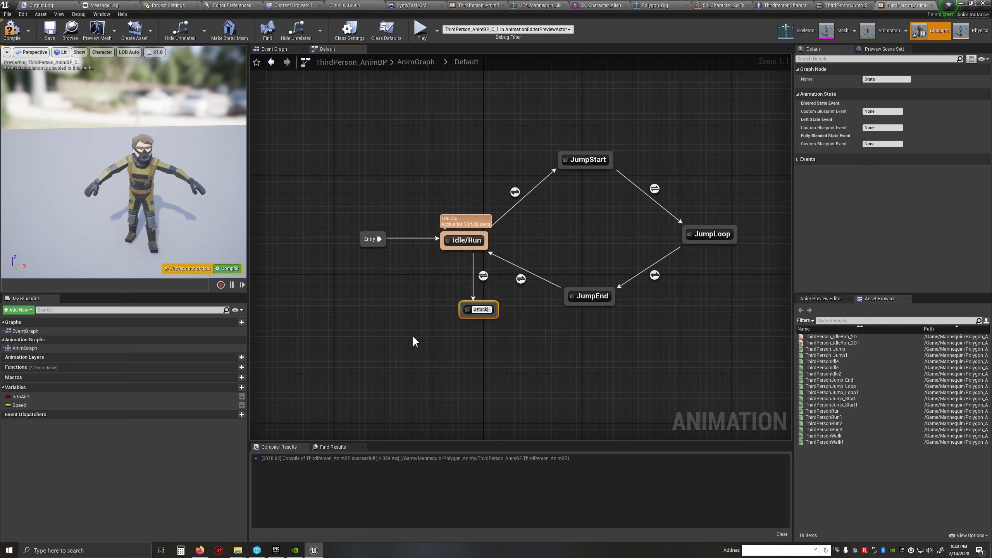
{"action": "key", "text": "Return"}
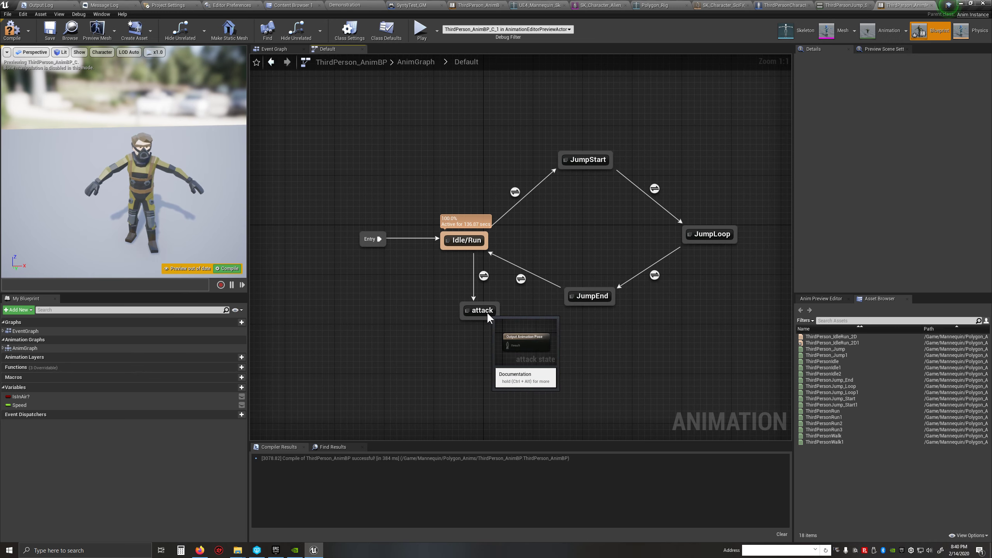
Step: View the attack state's inner graph and delete the state from the Default state machine
{"action": "double_click", "coordinate": [484, 310]}
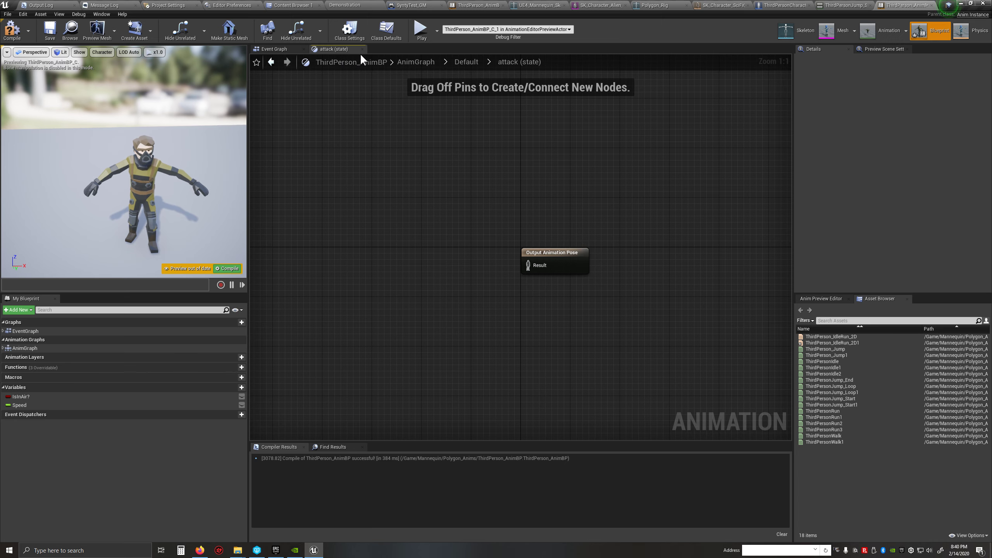
{"action": "left_click", "coordinate": [464, 61]}
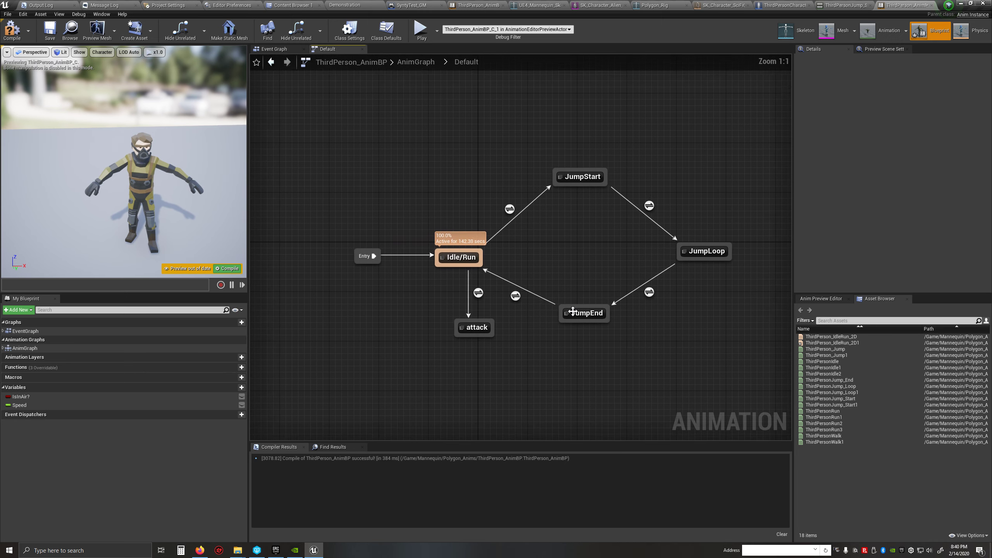
{"action": "left_click", "coordinate": [481, 332]}
{"action": "key", "text": "Delete"}
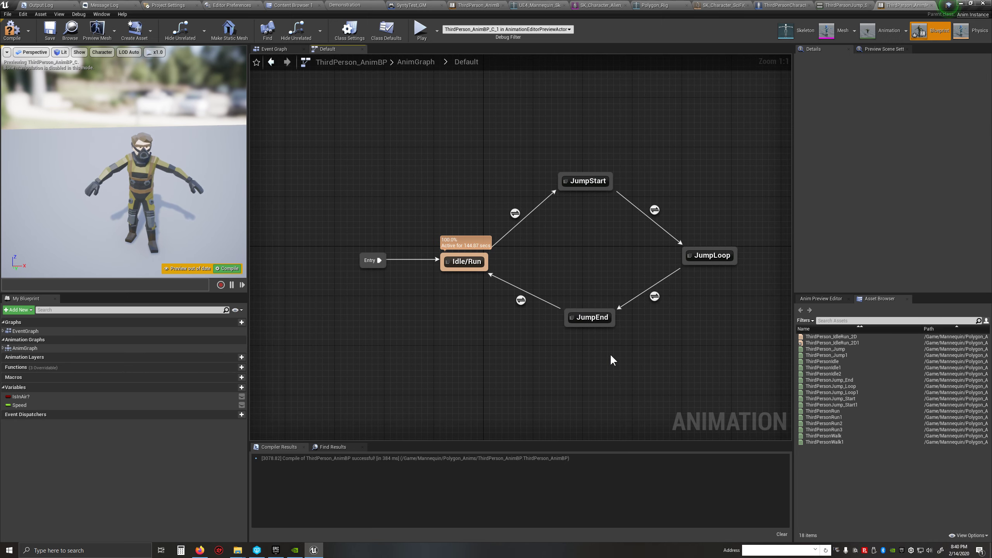
Step: Add a transition from JumpStart back to Idle/Run in the Default state machine
{"action": "right_click_drag", "start_coordinate": [516, 237], "coordinate": [485, 262]}
{"action": "mouse_move", "coordinate": [487, 237]}
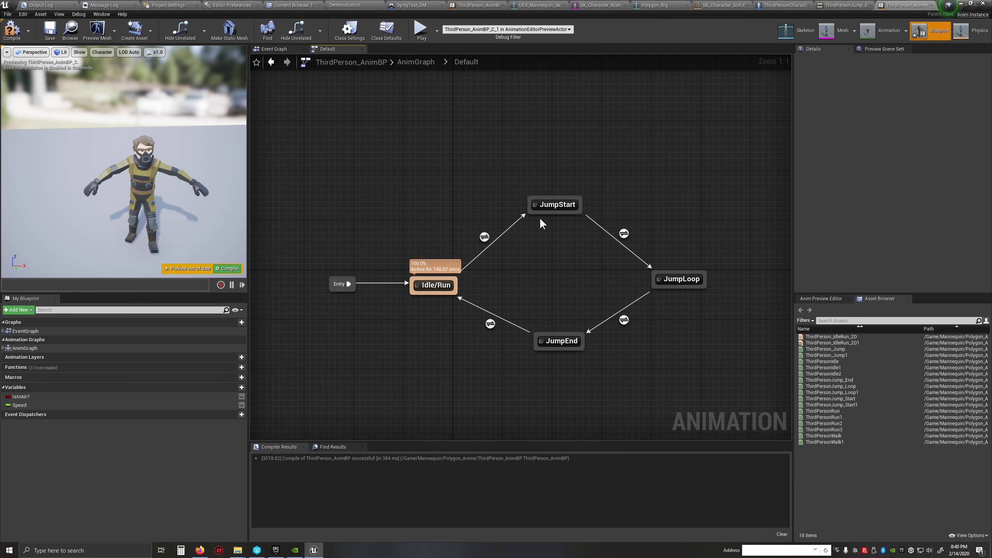
{"action": "mouse_move", "coordinate": [530, 203]}
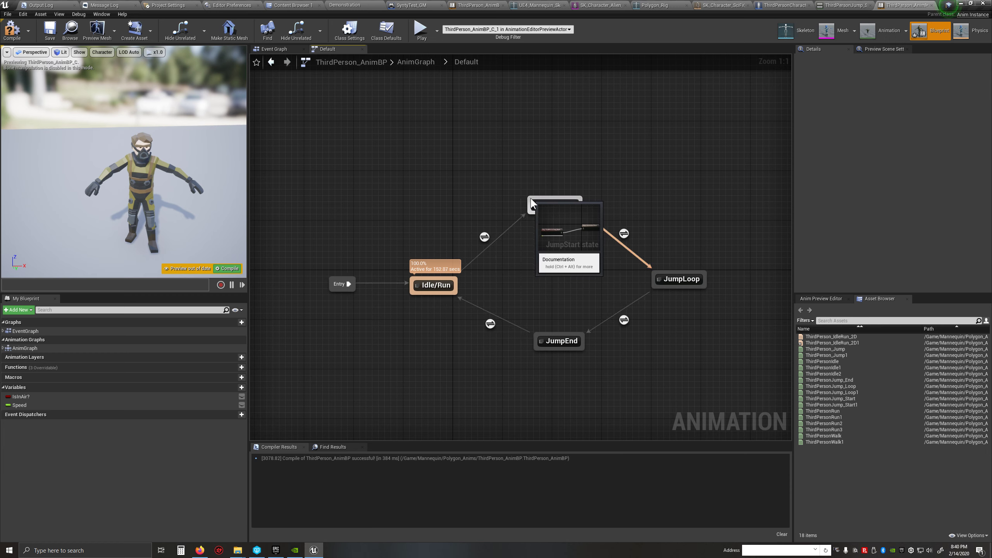
{"action": "left_click_drag", "start_coordinate": [530, 201], "coordinate": [426, 283]}
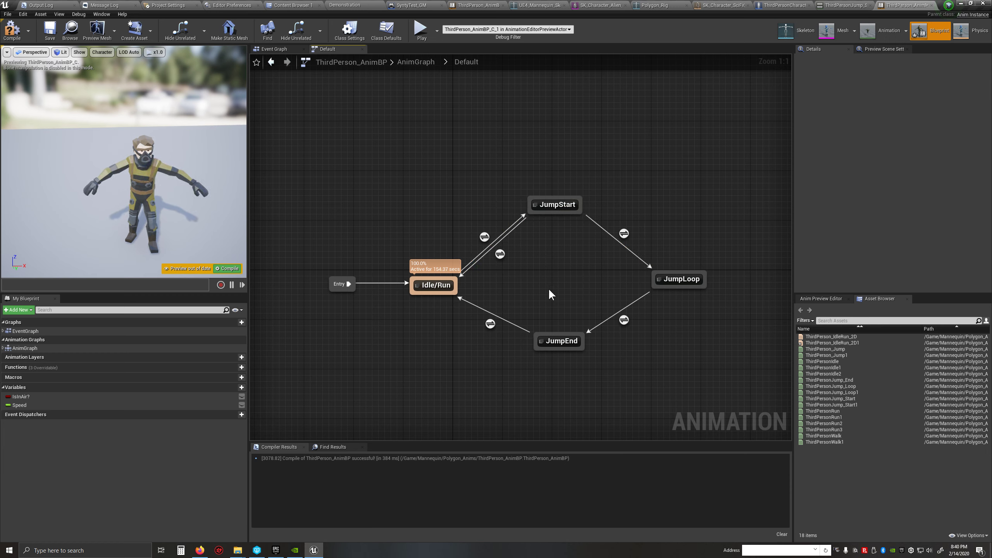
Step: Inspect the Idle/Run to JumpStart transition rule and the Event Graph section that sets its IsInAir variable
{"action": "double_click", "coordinate": [485, 236]}
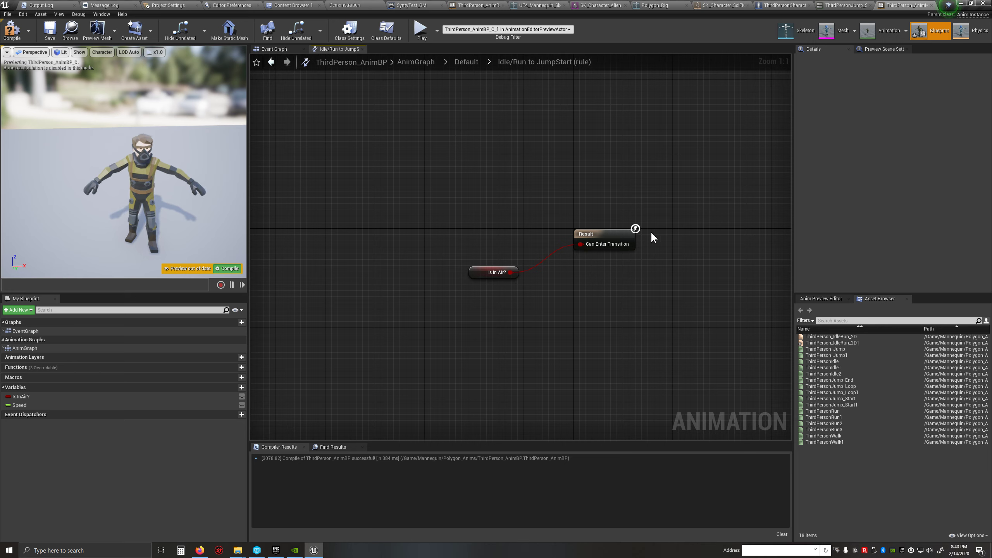
{"action": "left_click", "coordinate": [472, 275]}
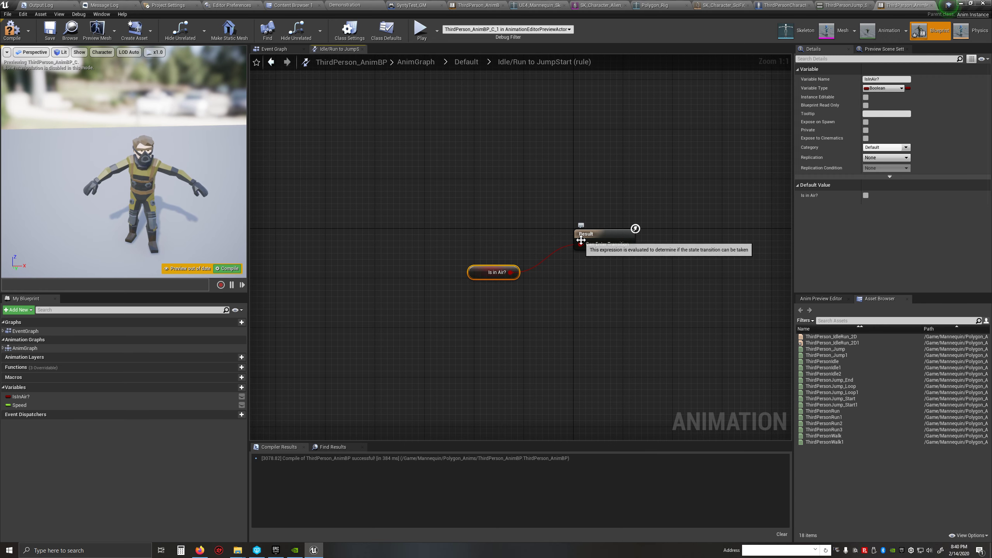
{"action": "left_click", "coordinate": [362, 49]}
{"action": "right_click_drag", "start_coordinate": [398, 339], "coordinate": [532, 397]}
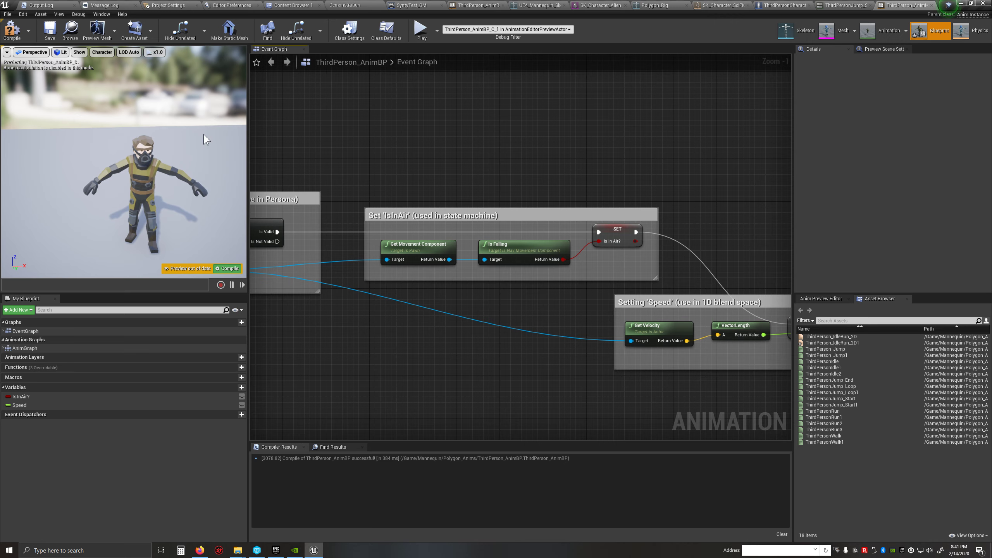
Step: Delete the transition from JumpStart back to Idle/Run in the Default state machine
{"action": "double_click", "coordinate": [54, 346]}
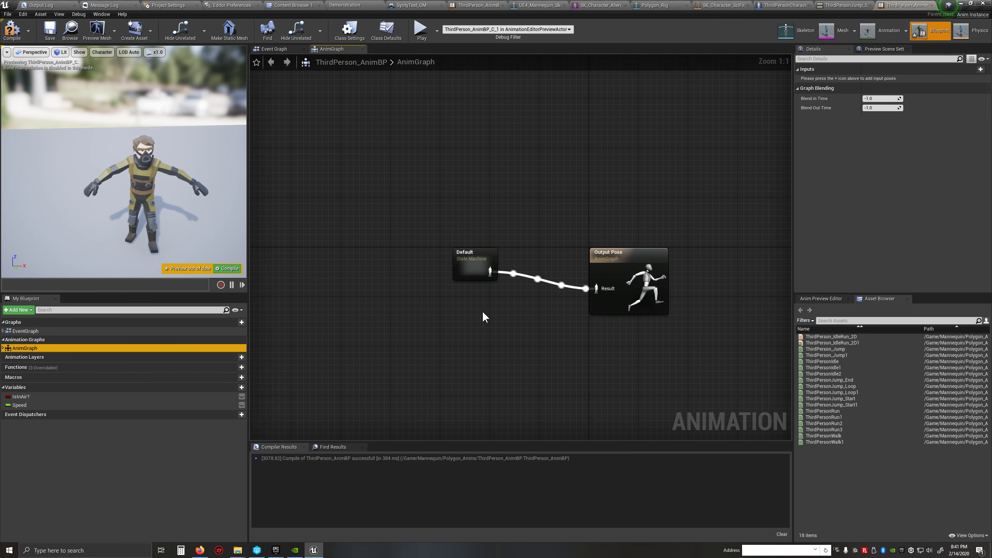
{"action": "double_click", "coordinate": [469, 269]}
{"action": "left_click", "coordinate": [531, 237]}
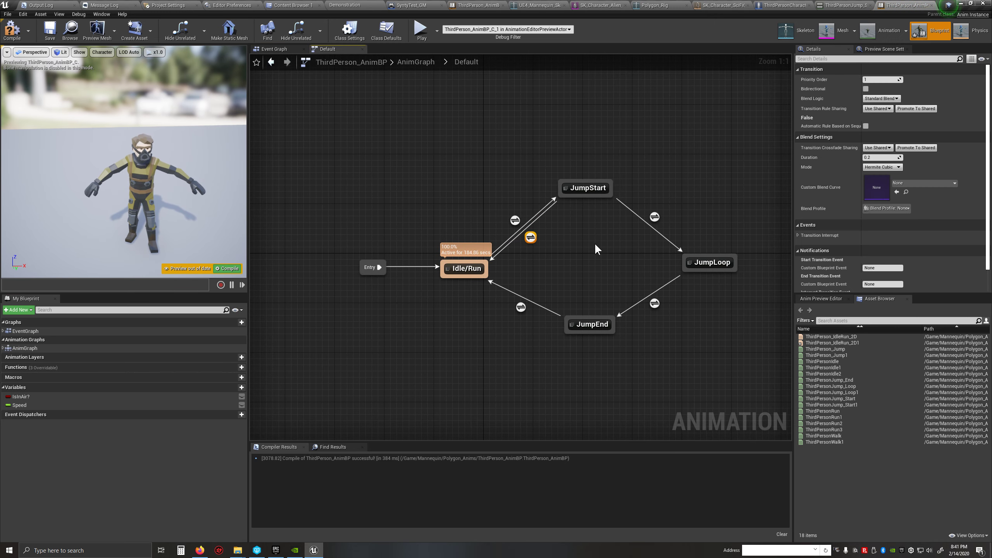
{"action": "left_click", "coordinate": [595, 242]}
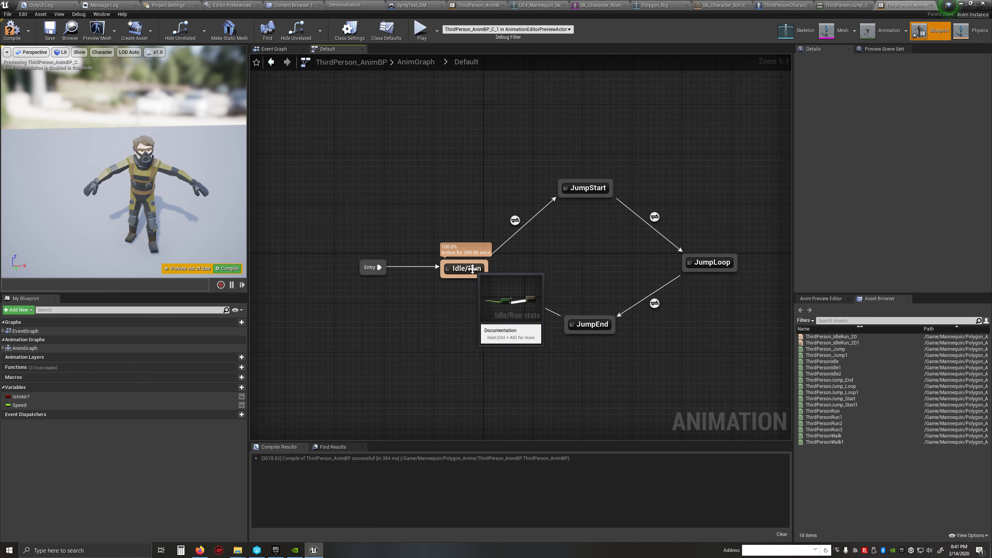
Step: Move the ThirdPerson_IdleRun_2D1 player level with Output Animation Pose in the Idle/Run state, and move the Speed node up beside it
{"action": "double_click", "coordinate": [458, 269]}
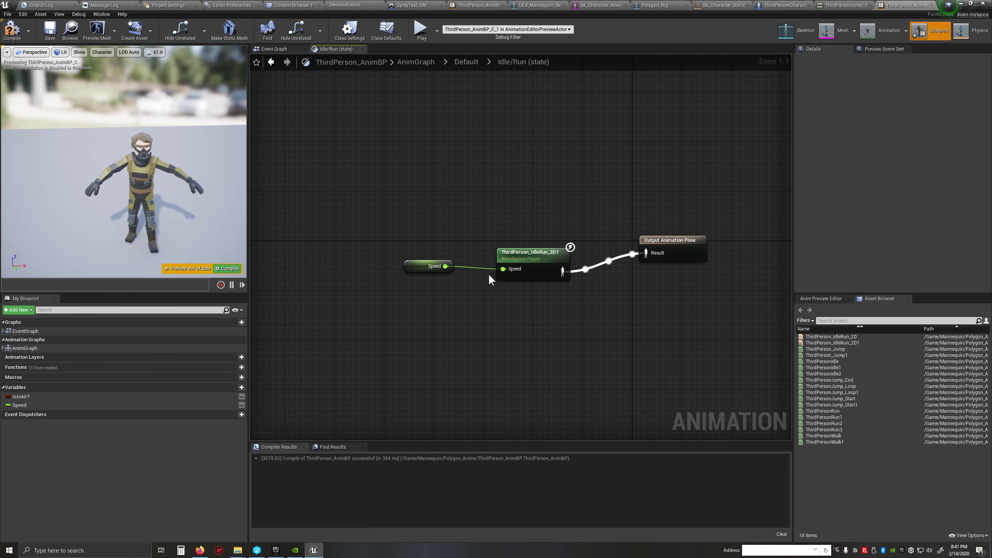
{"action": "left_click_drag", "start_coordinate": [519, 260], "coordinate": [550, 241]}
{"action": "left_click_drag", "start_coordinate": [417, 269], "coordinate": [466, 238]}
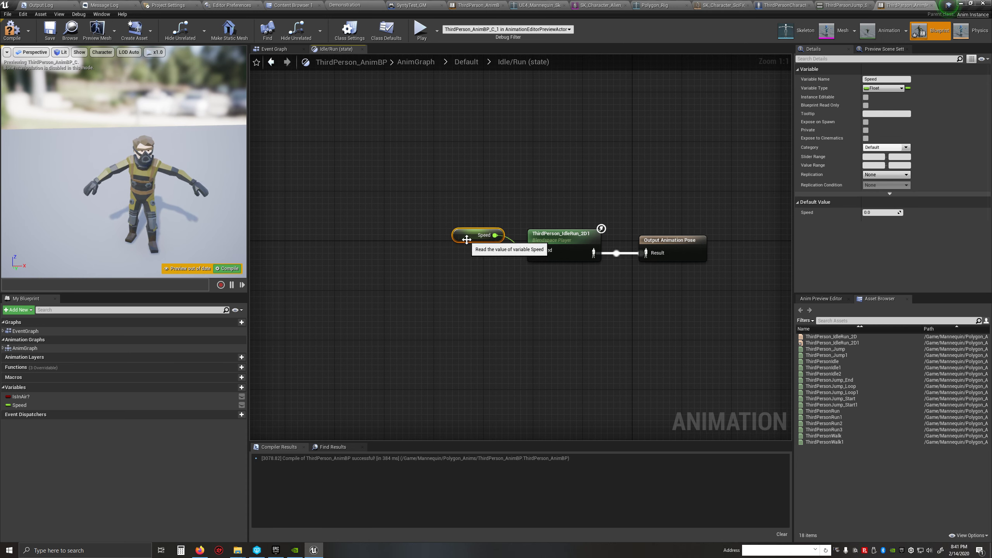
Step: Reposition the Default state machine node in the AnimGraph, farther up and away from Output Pose
{"action": "left_click", "coordinate": [415, 62]}
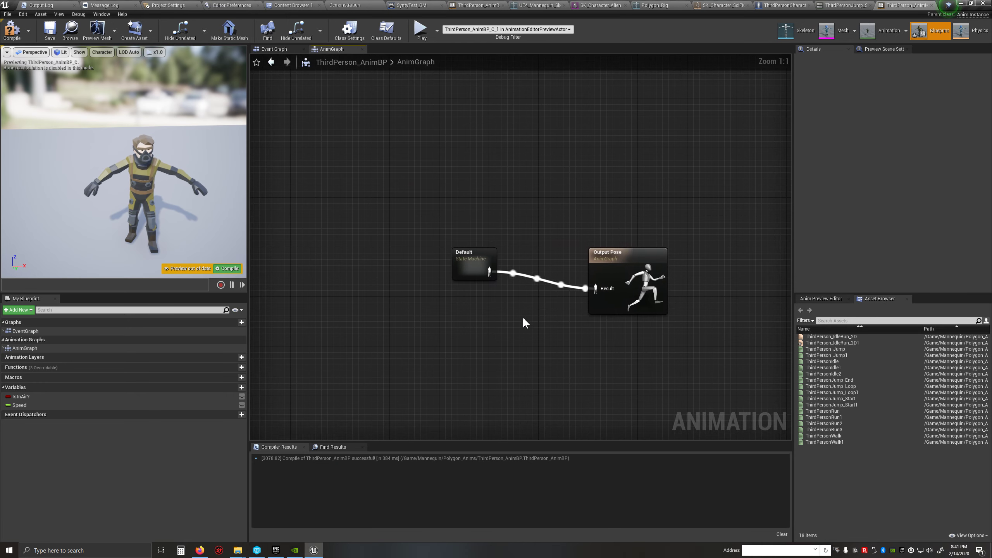
{"action": "left_click", "coordinate": [438, 225]}
{"action": "left_click_drag", "start_coordinate": [437, 223], "coordinate": [419, 205]}
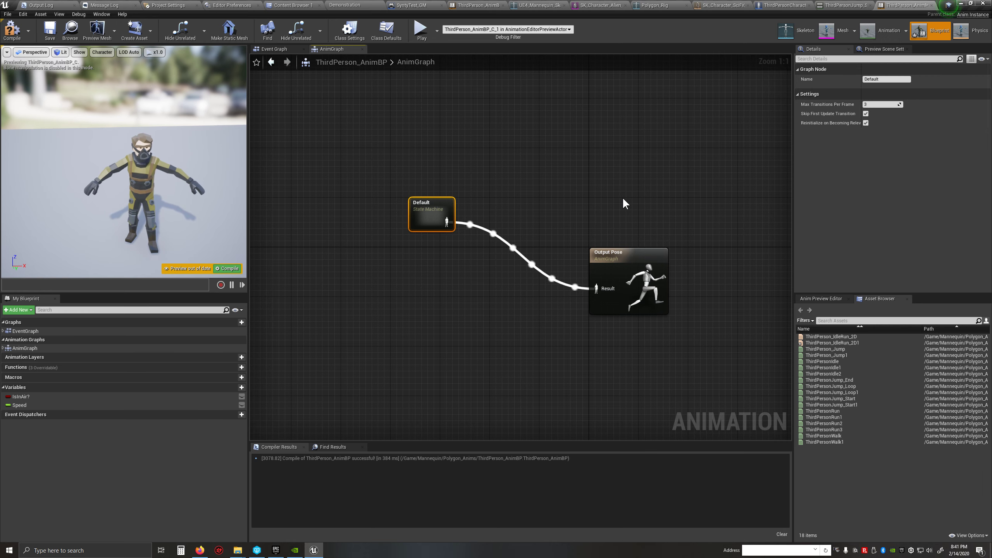
Step: Examine the Event Graph's PawnOwner validity check, IsInAir and Speed sections, focusing on the Get Movement Component node
{"action": "left_click", "coordinate": [283, 50]}
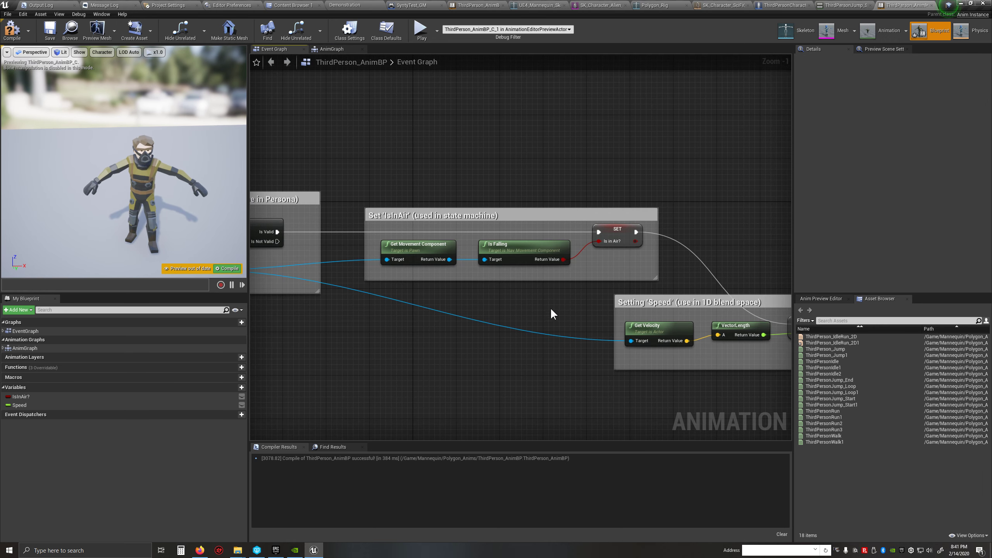
{"action": "scroll", "coordinate": [550, 307], "scroll_direction": "up", "scroll_amount": 1}
{"action": "scroll", "coordinate": [574, 318], "scroll_direction": "down", "scroll_amount": 4}
{"action": "right_click_drag", "start_coordinate": [525, 398], "coordinate": [498, 332]}
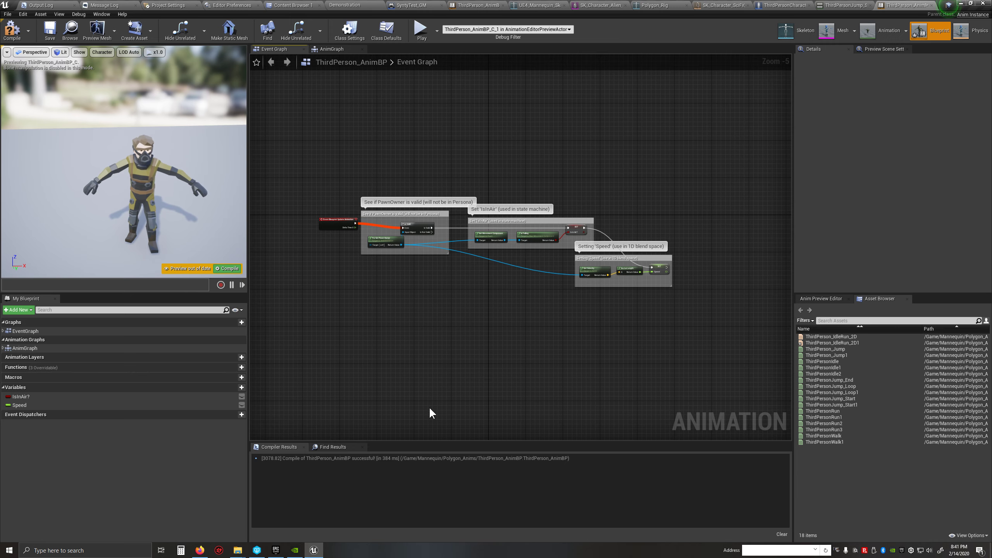
{"action": "scroll", "coordinate": [370, 272], "scroll_direction": "up", "scroll_amount": 5}
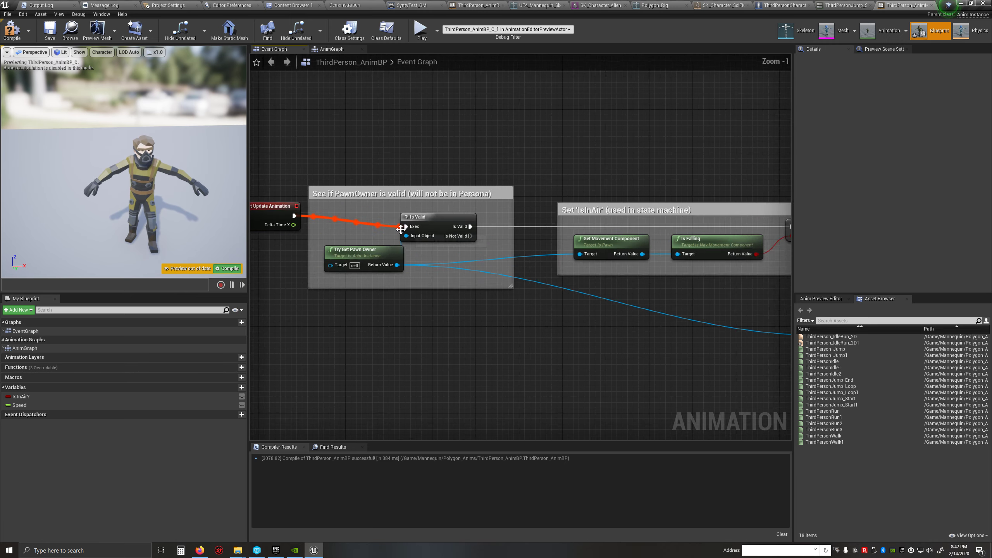
{"action": "right_click_drag", "start_coordinate": [416, 243], "coordinate": [322, 310]}
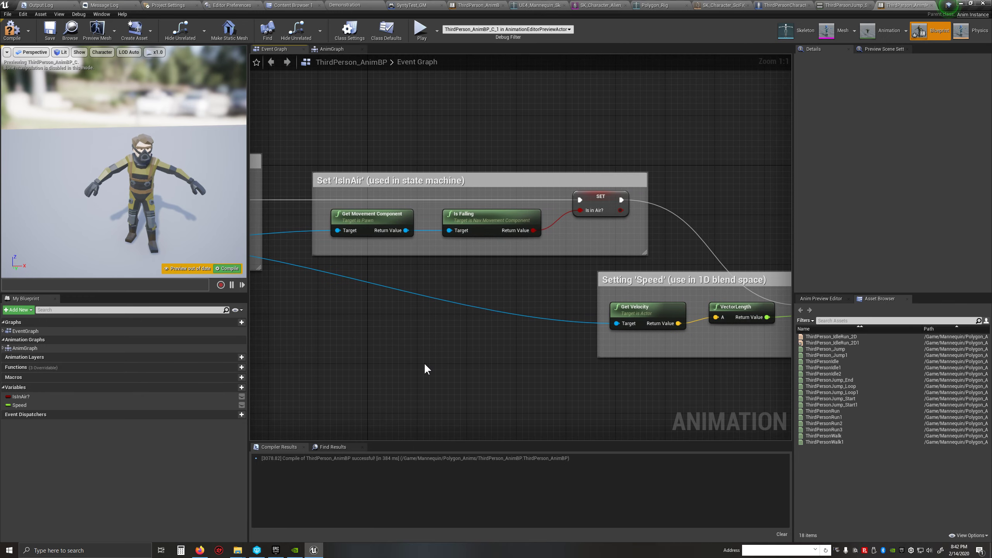
{"action": "left_click", "coordinate": [402, 224]}
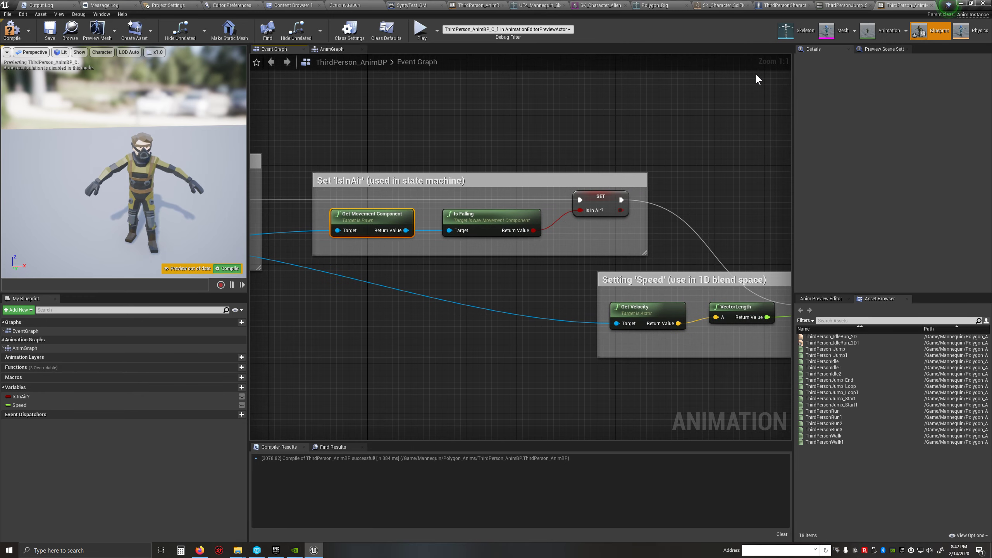
Step: Inspect the CharacterMovement component's settings and the jump and movement input nodes in the ThirdPersonCharacter blueprint
{"action": "left_click", "coordinate": [774, 5]}
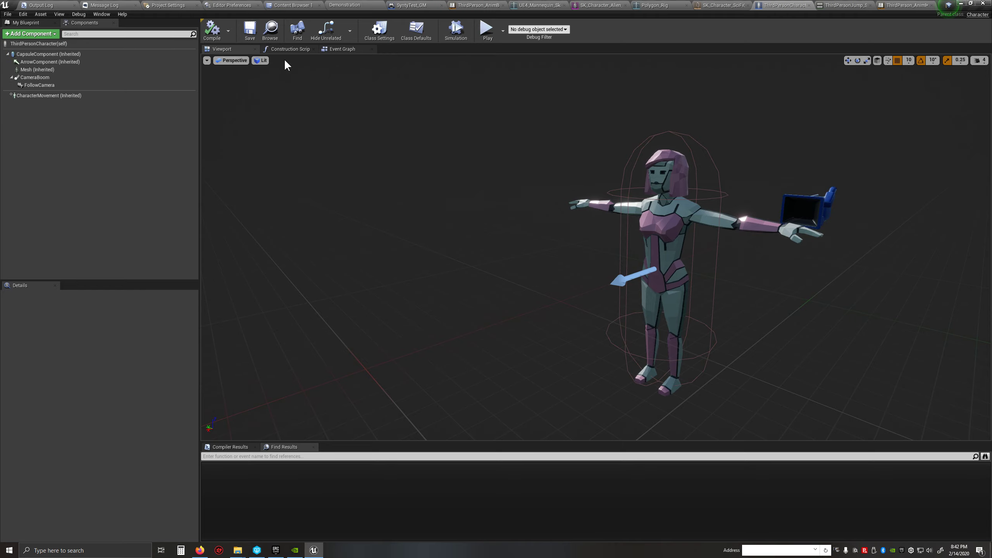
{"action": "left_click", "coordinate": [354, 50]}
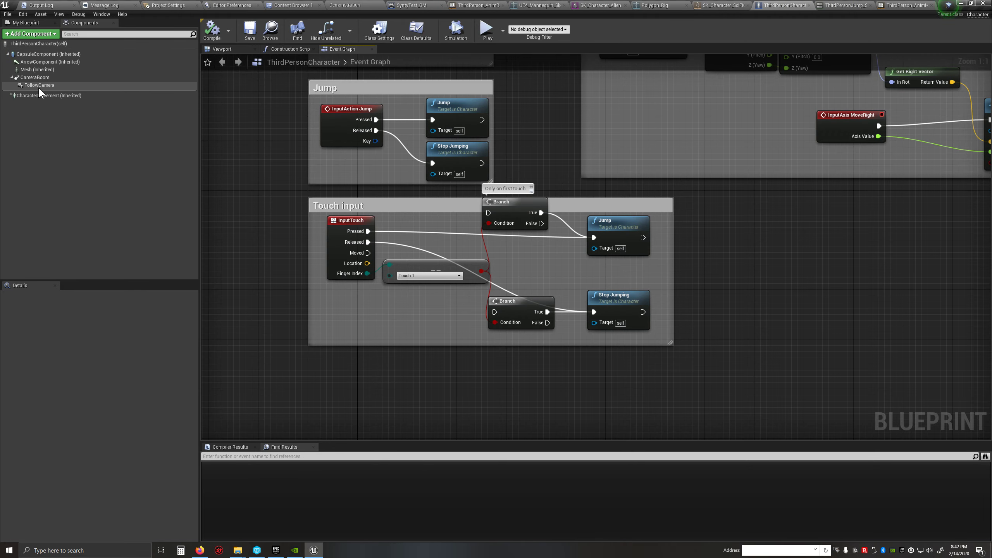
{"action": "left_click", "coordinate": [47, 96]}
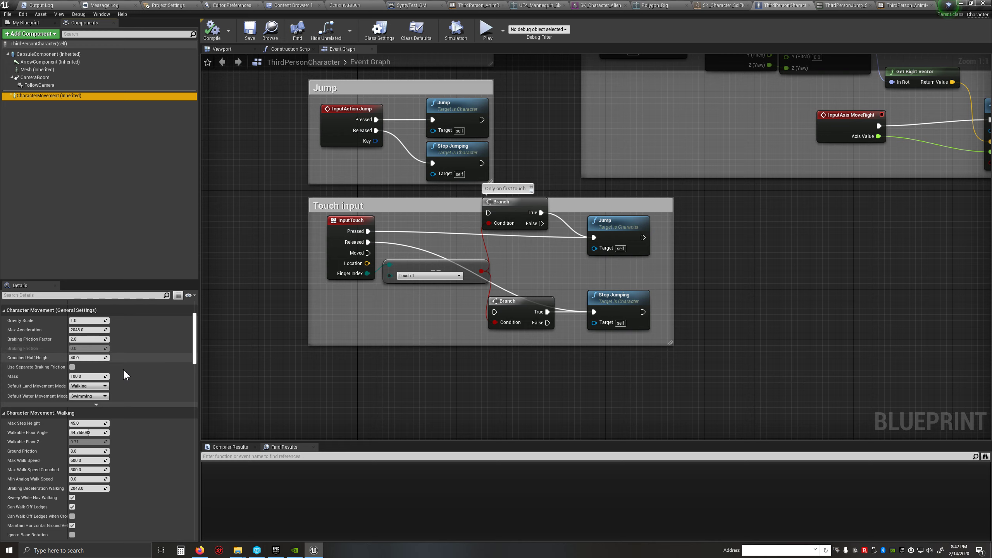
{"action": "right_click_drag", "start_coordinate": [727, 175], "coordinate": [687, 230]}
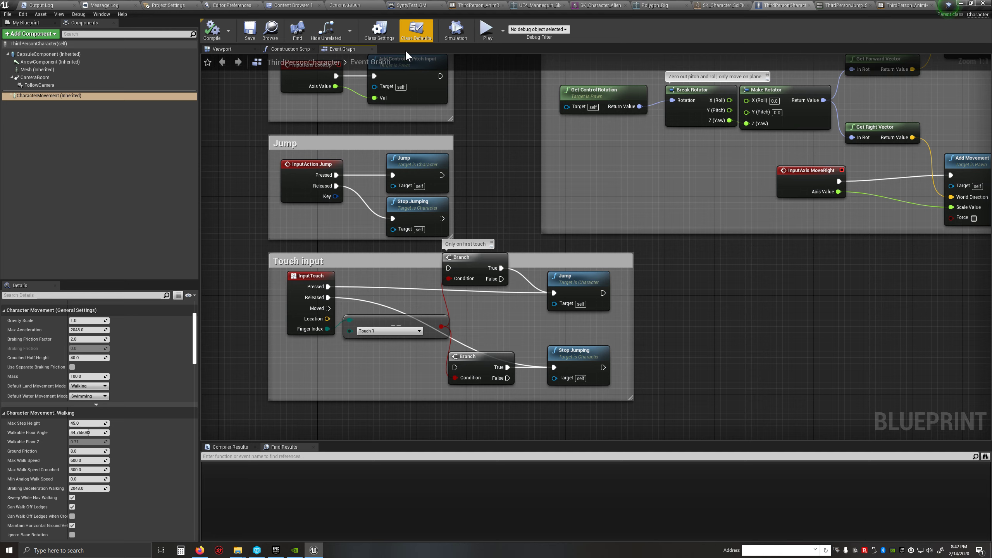
{"action": "left_click", "coordinate": [308, 5]}
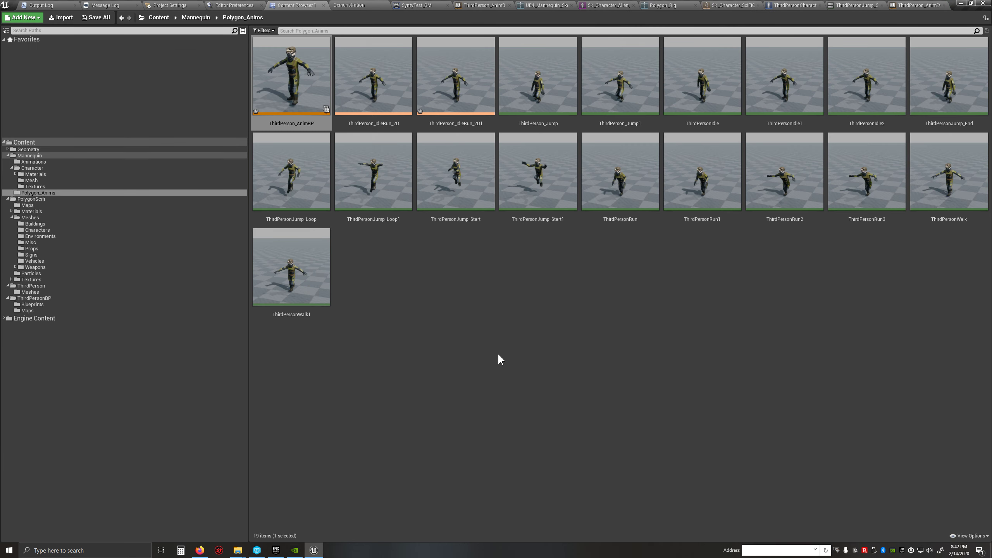
{"action": "left_click", "coordinate": [564, 99]}
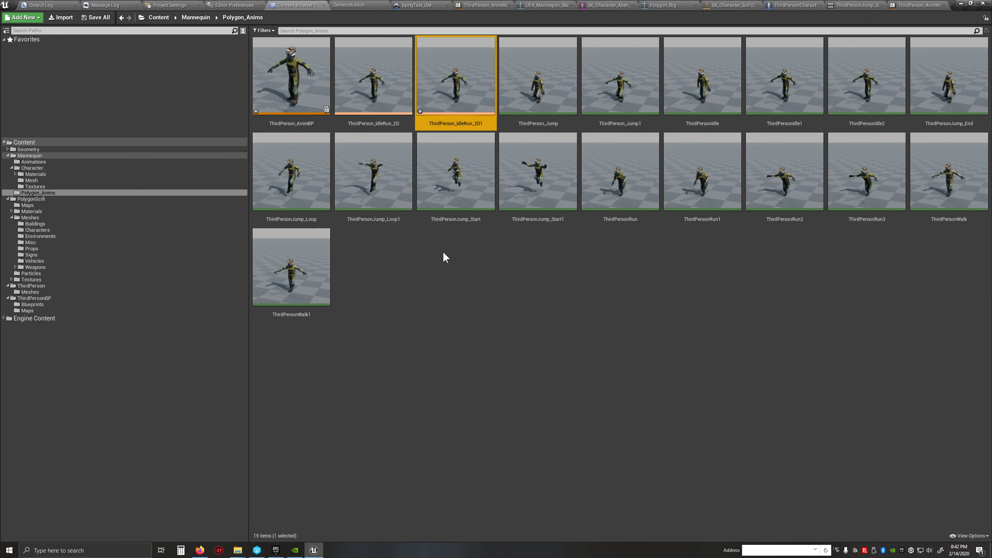
{"action": "left_click", "coordinate": [493, 371]}
{"action": "left_click", "coordinate": [620, 82]}
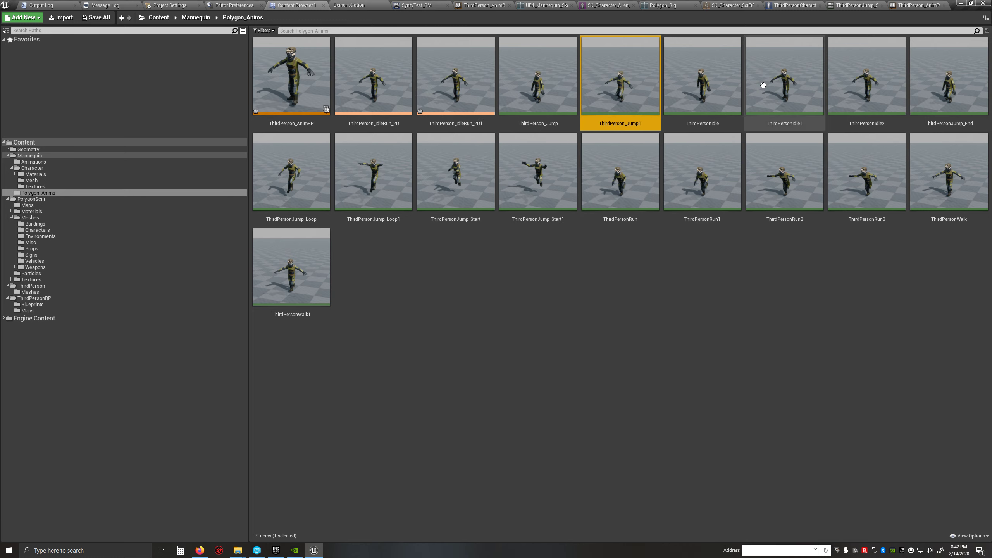
{"action": "left_click", "coordinate": [785, 83], "text": "ctrl"}
{"action": "left_click", "coordinate": [866, 82], "text": "ctrl"}
{"action": "left_click", "coordinate": [949, 172], "text": "ctrl"}
{"action": "left_click", "coordinate": [785, 172], "text": "ctrl"}
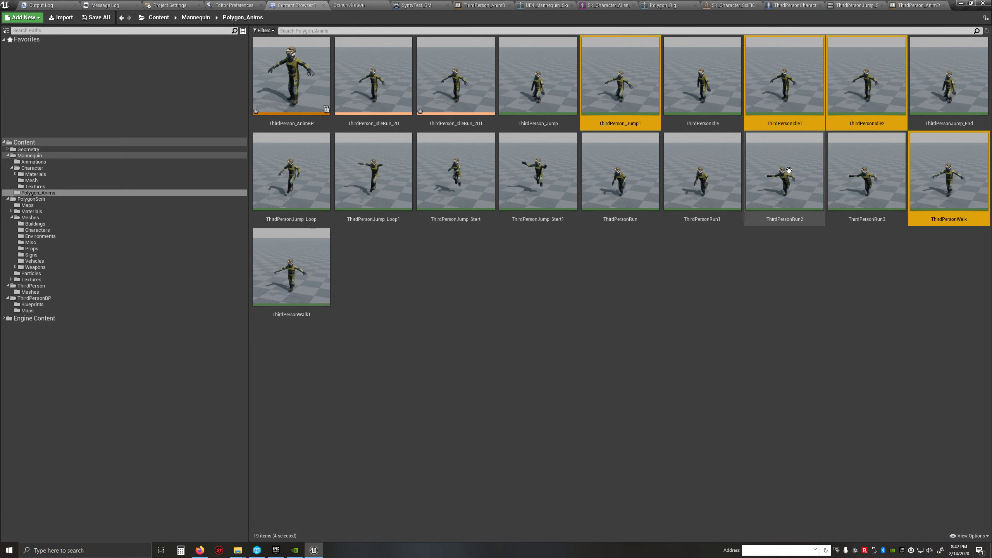
{"action": "left_click", "coordinate": [867, 164], "text": "ctrl"}
{"action": "left_click", "coordinate": [537, 172], "text": "ctrl"}
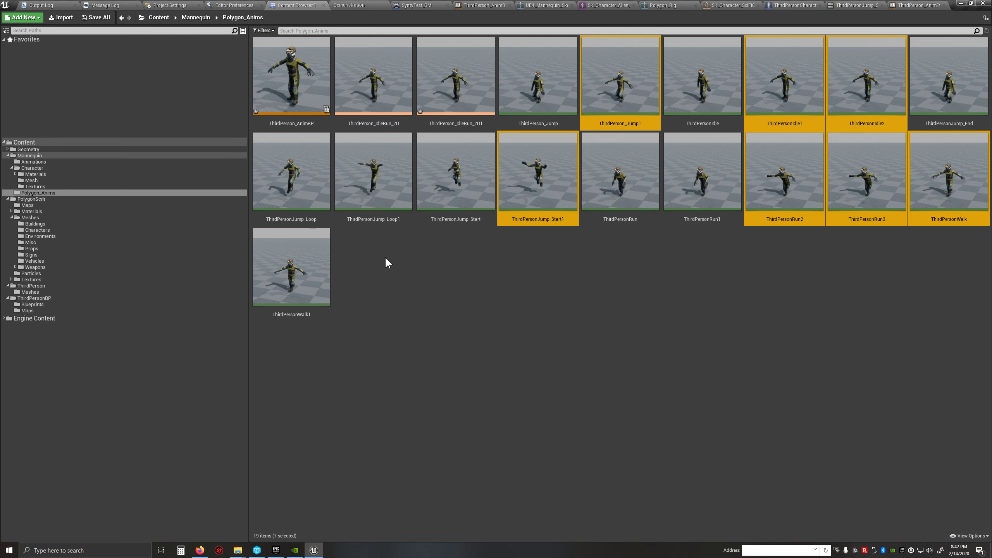
{"action": "left_click", "coordinate": [374, 172], "text": "ctrl"}
{"action": "left_click", "coordinate": [310, 289], "text": "ctrl"}
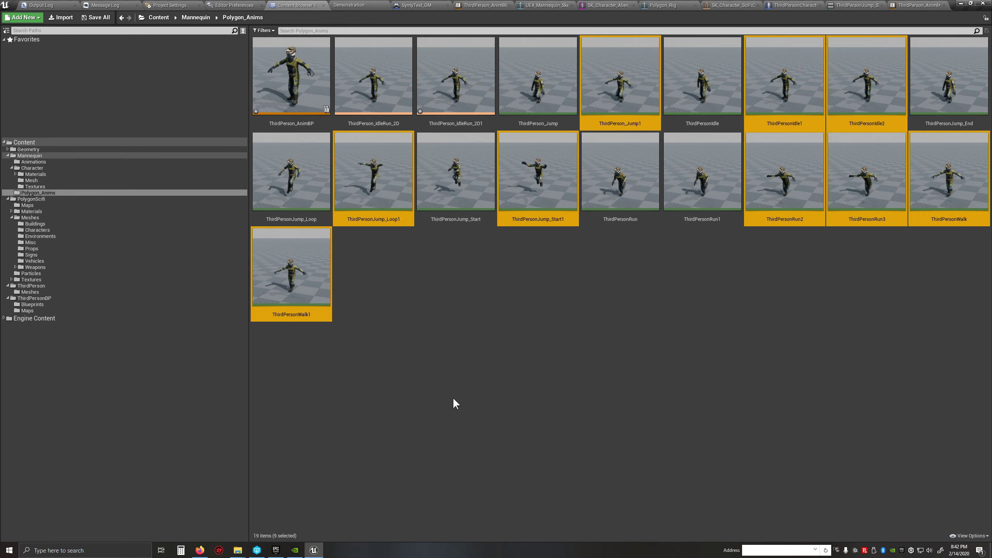
{"action": "key", "text": "Delete"}
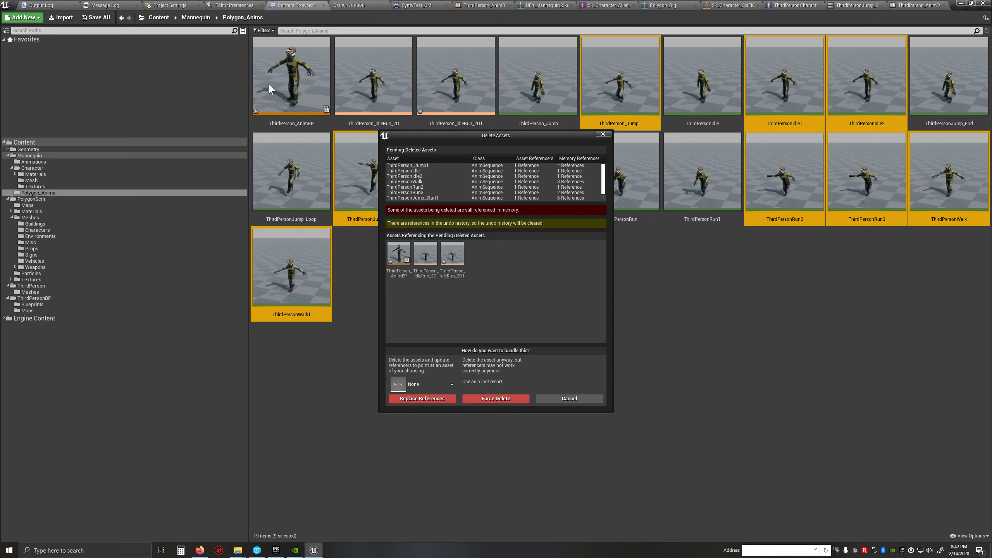
{"action": "left_click", "coordinate": [550, 402]}
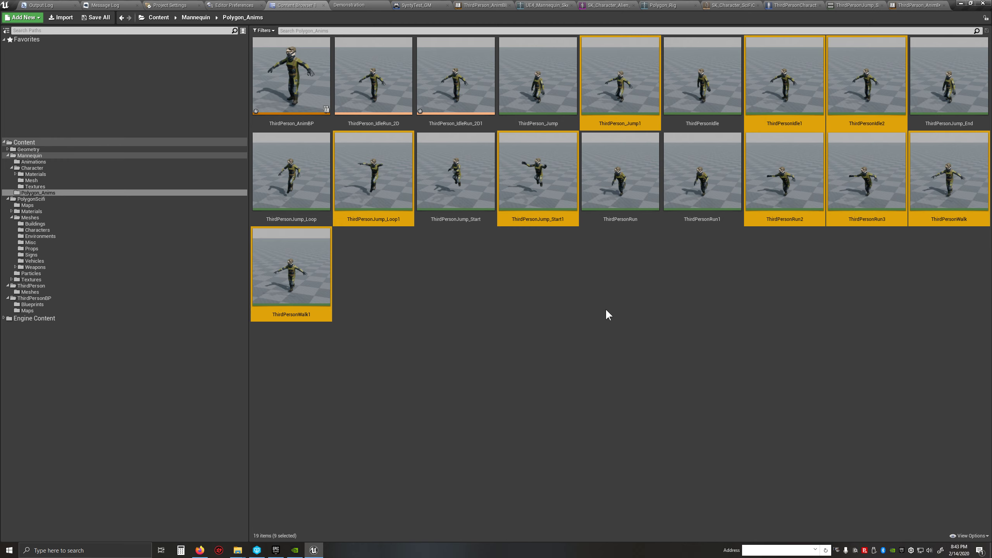
{"action": "left_click", "coordinate": [781, 266]}
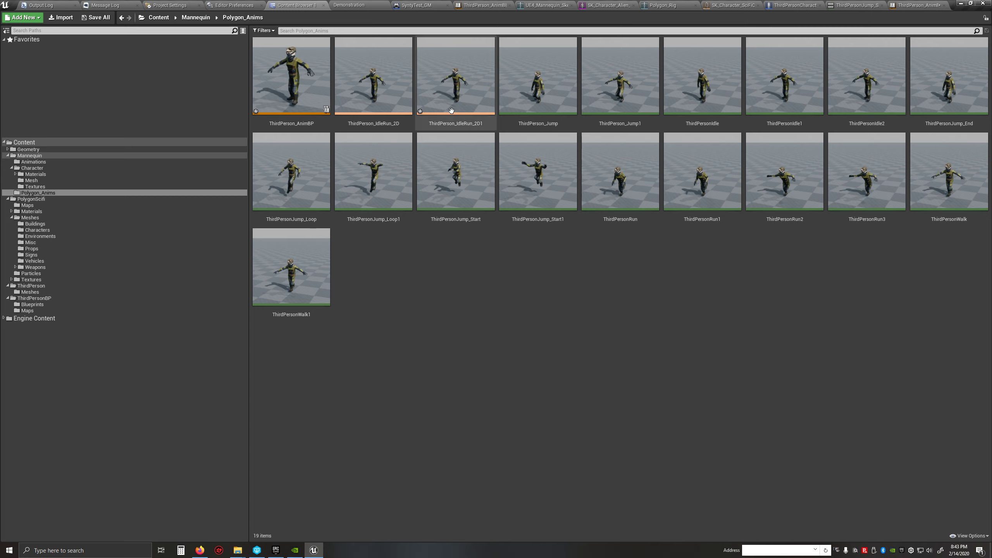
Step: Open ThirdPerson_AnimBP's AnimGraph and expand its Default state machine outline to review the states and transition rules
{"action": "double_click", "coordinate": [294, 67]}
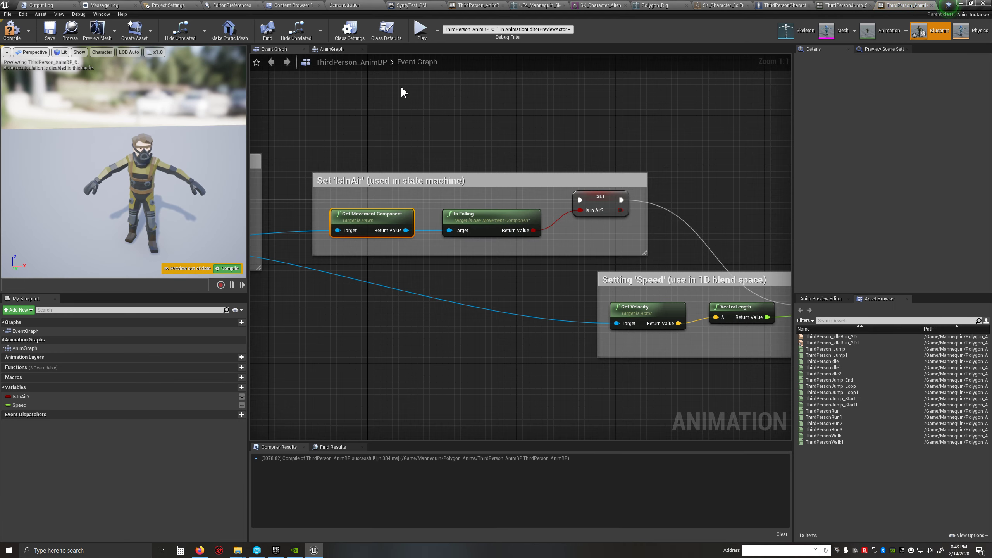
{"action": "left_click", "coordinate": [332, 49]}
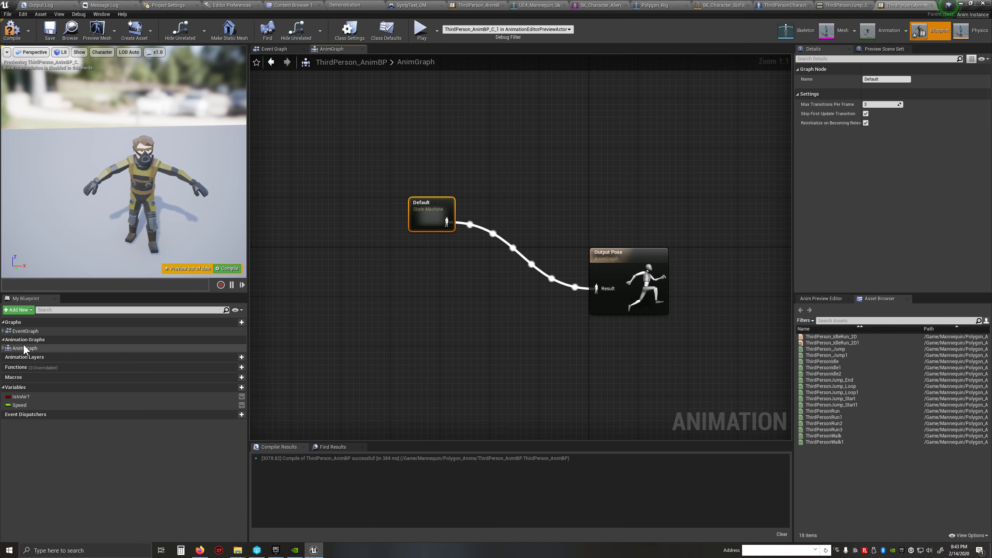
{"action": "left_click", "coordinate": [45, 348]}
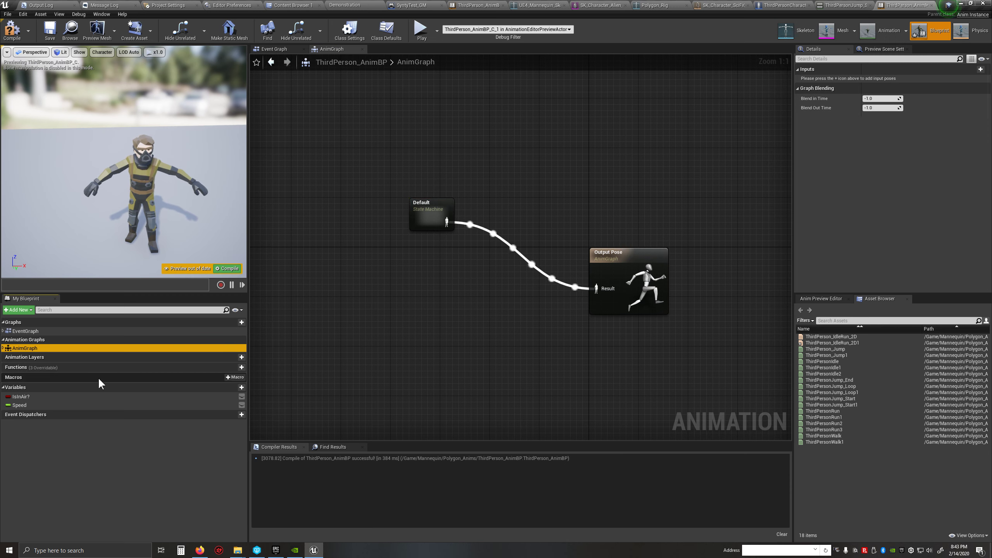
{"action": "left_click", "coordinate": [3, 348]}
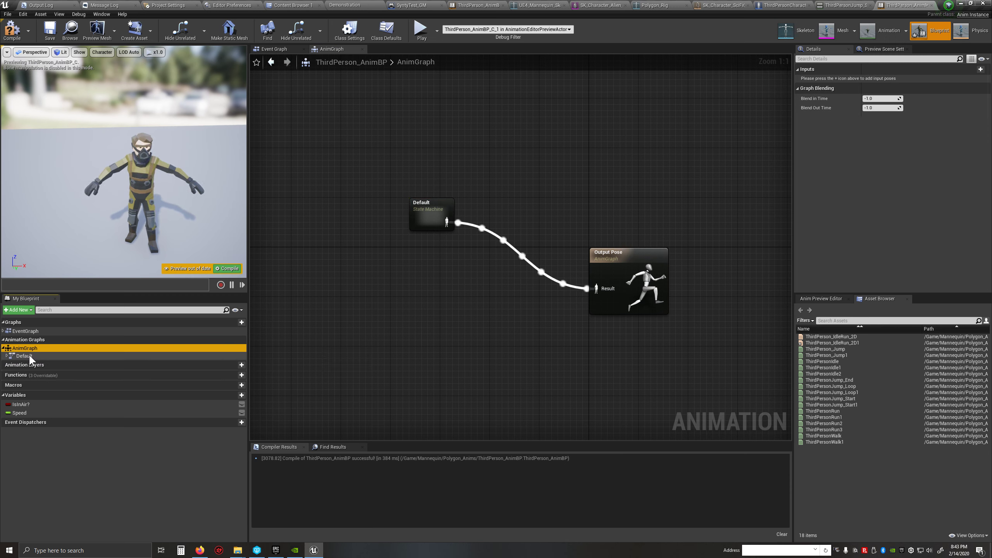
{"action": "left_click", "coordinate": [7, 355]}
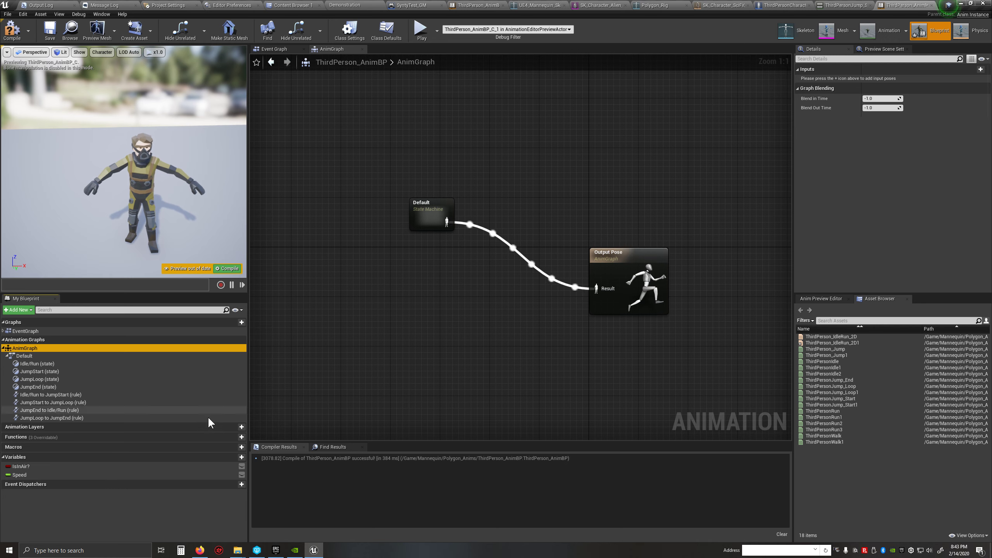
Step: Open the Default state machine's Idle/Run state and the ThirdPerson_IdleRun_2D1 blend space it plays
{"action": "double_click", "coordinate": [432, 219]}
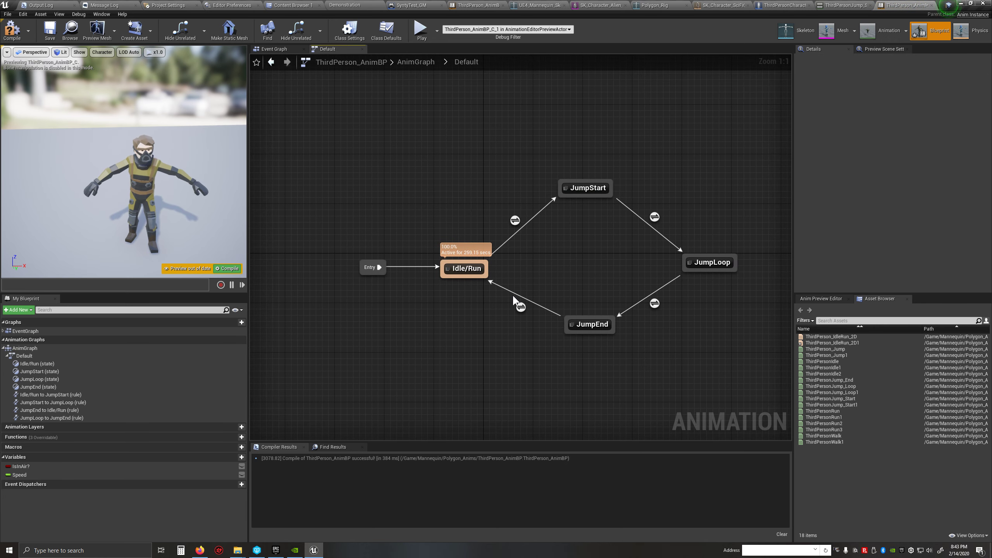
{"action": "double_click", "coordinate": [474, 270]}
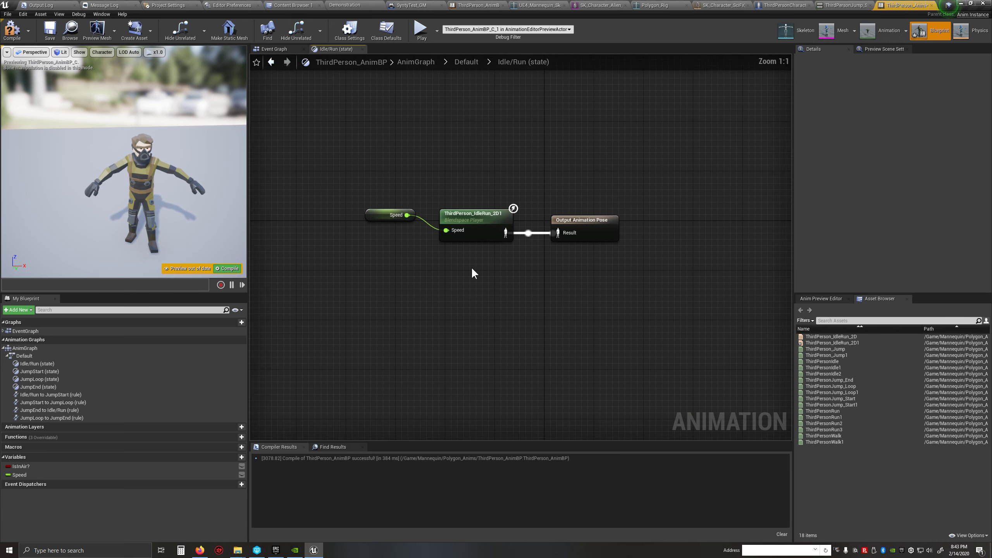
{"action": "left_click", "coordinate": [519, 250]}
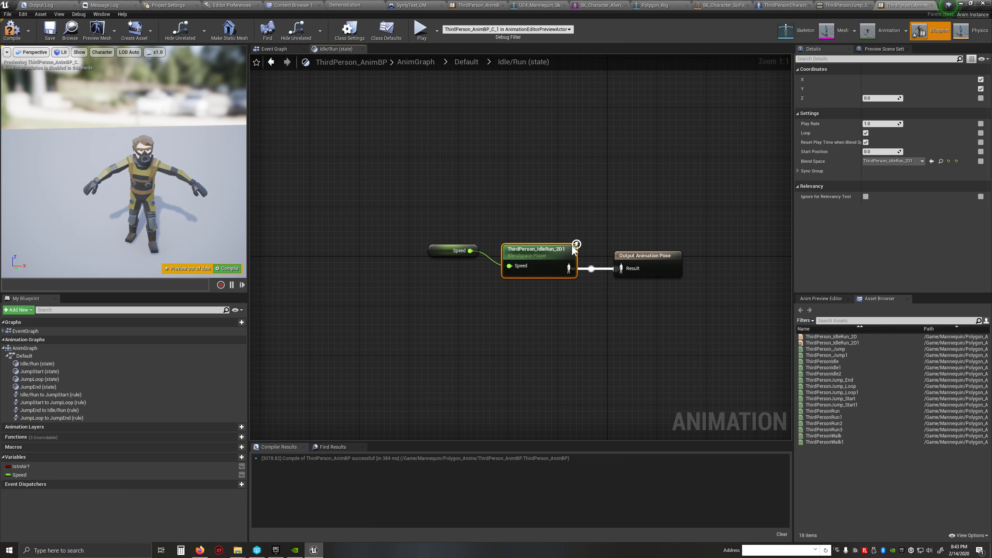
{"action": "double_click", "coordinate": [537, 256]}
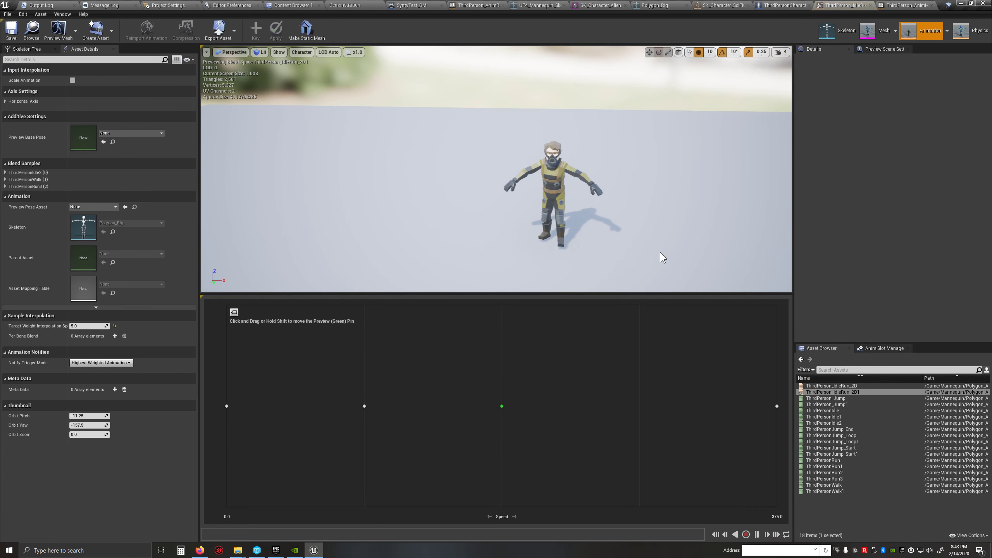
Step: Assign the ThirdPersonIdle animation to the blend sample at speed 0
{"action": "right_click", "coordinate": [227, 406]}
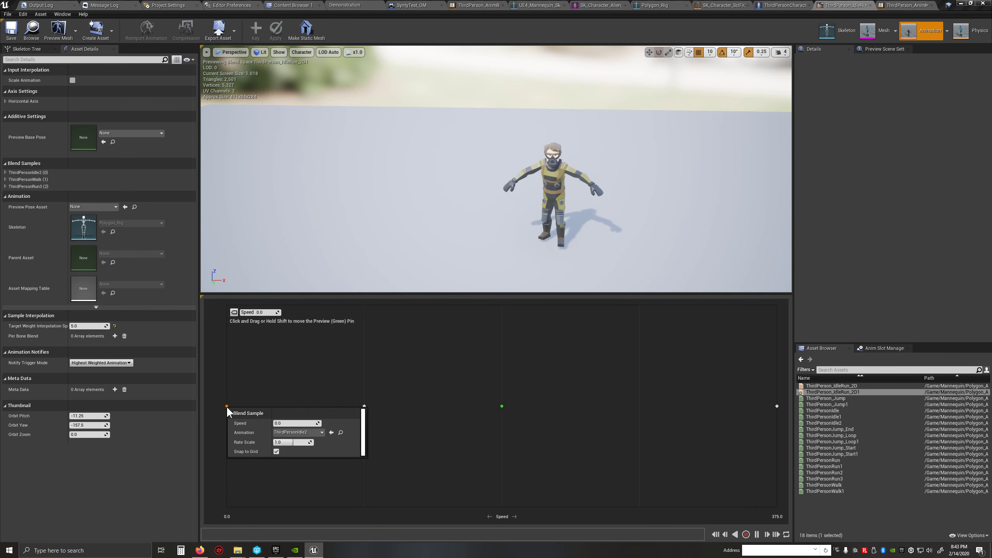
{"action": "left_click", "coordinate": [323, 433]}
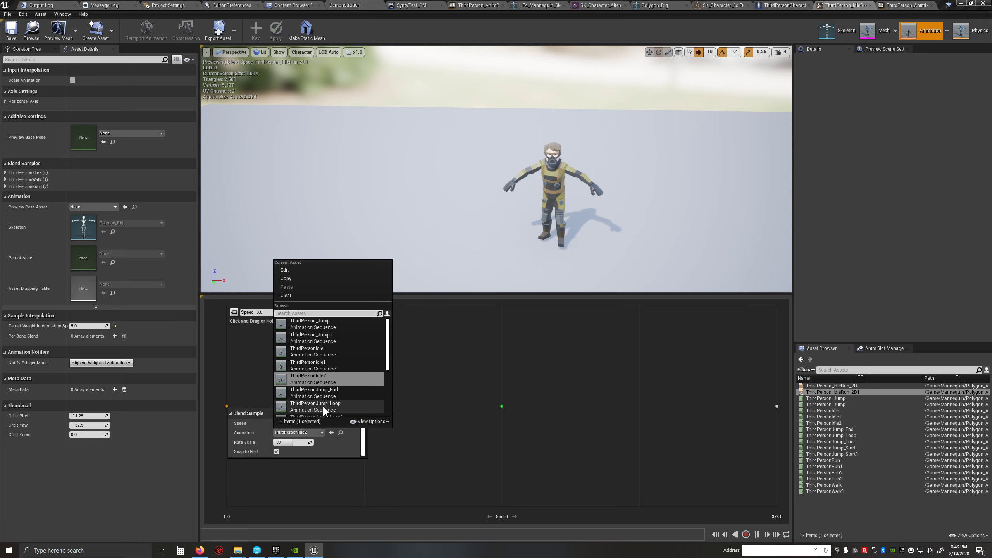
{"action": "left_click", "coordinate": [338, 351]}
{"action": "left_click", "coordinate": [274, 341]}
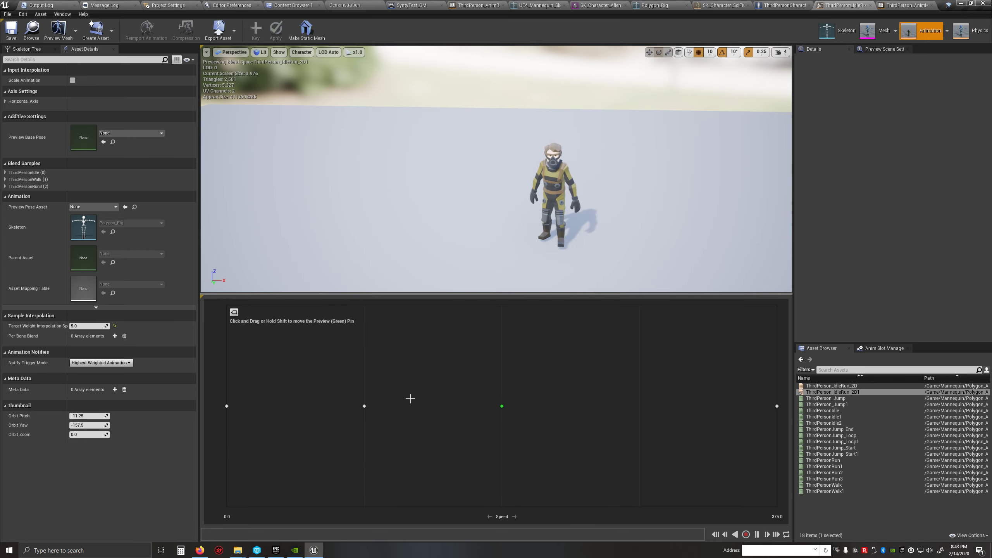
Step: Check which animation is assigned to the blend sample at speed 93.75
{"action": "right_click", "coordinate": [364, 406]}
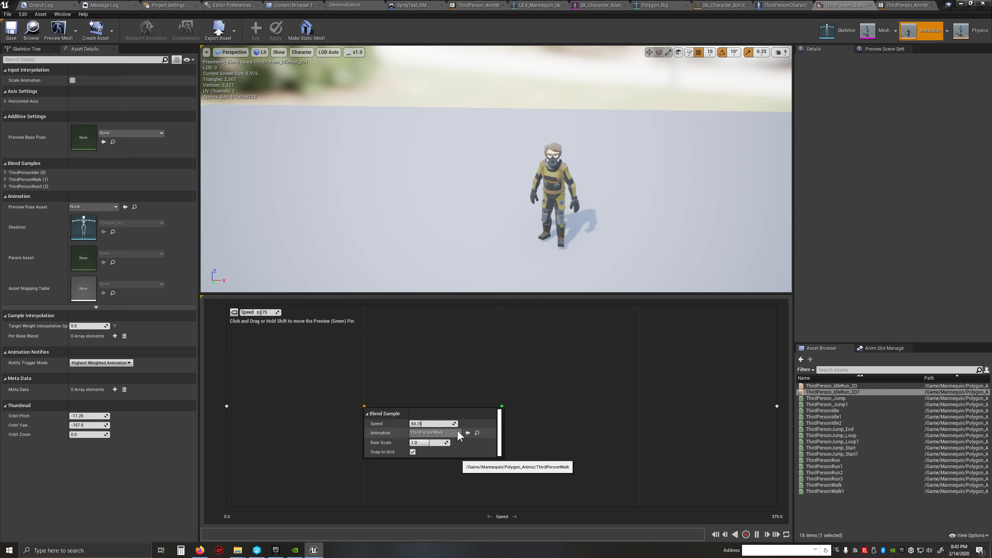
{"action": "left_click", "coordinate": [457, 433]}
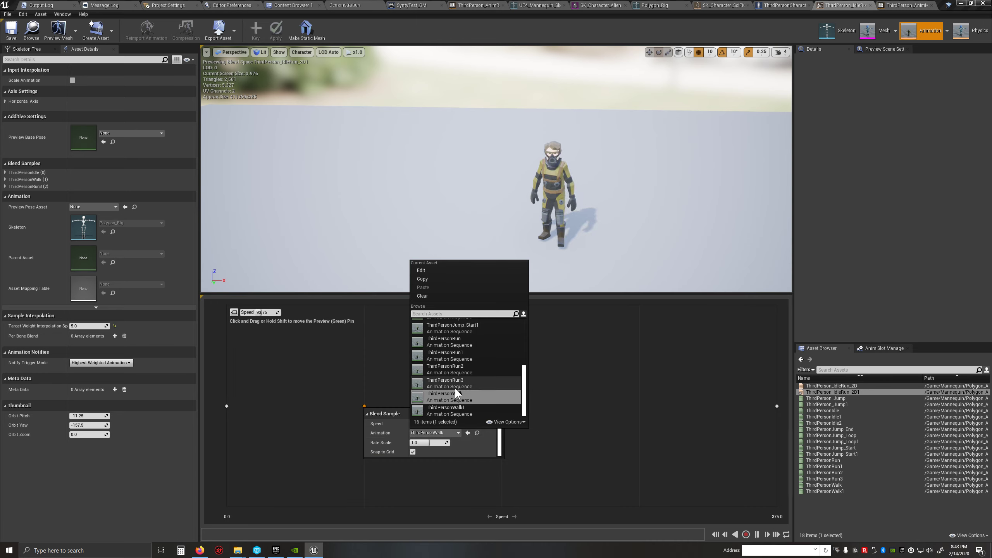
{"action": "left_click", "coordinate": [579, 376]}
Step: Preview the blend at full speed and assign the ThirdPersonRun animation to the blend sample at speed 375
{"action": "left_click_drag", "start_coordinate": [429, 387], "coordinate": [781, 410]}
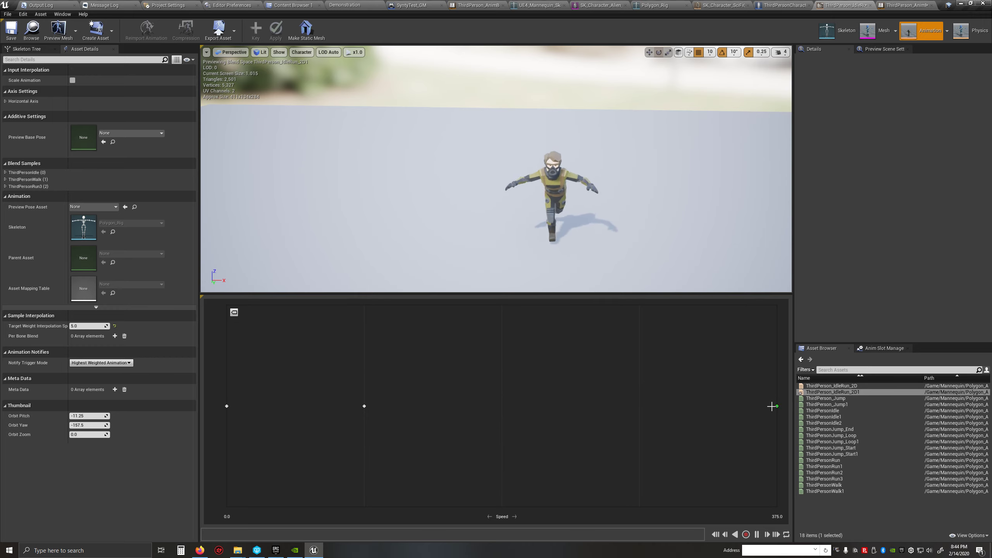
{"action": "right_click", "coordinate": [777, 406]}
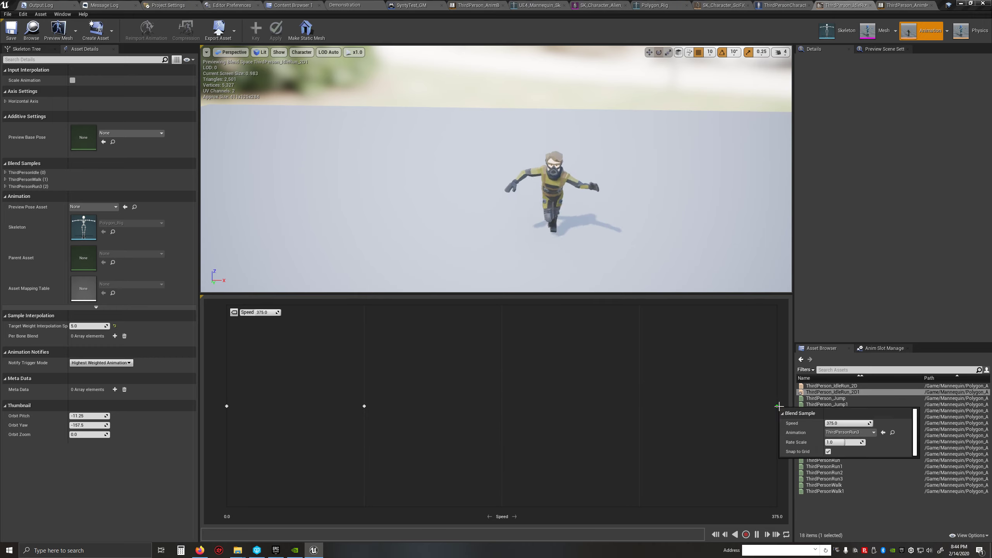
{"action": "left_click", "coordinate": [865, 431]}
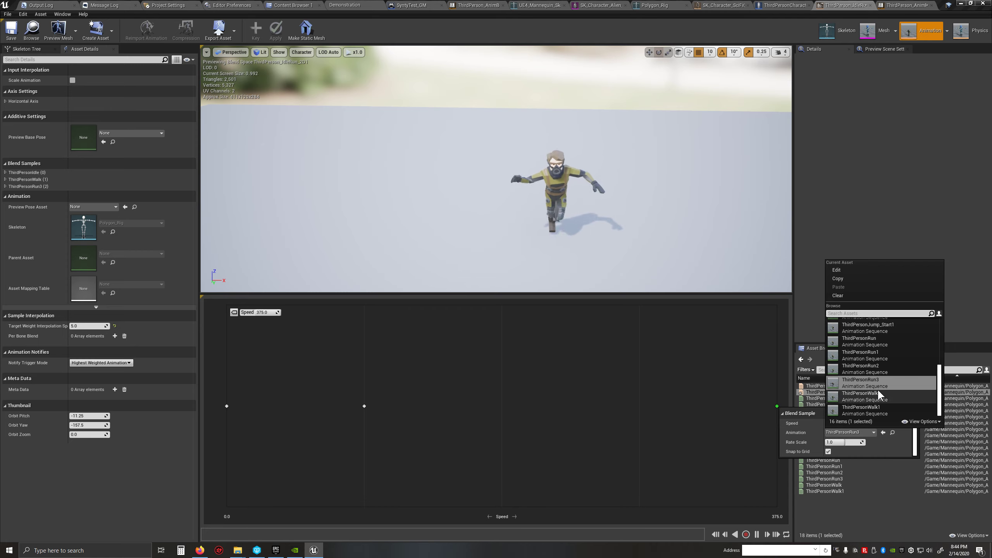
{"action": "left_click", "coordinate": [887, 340]}
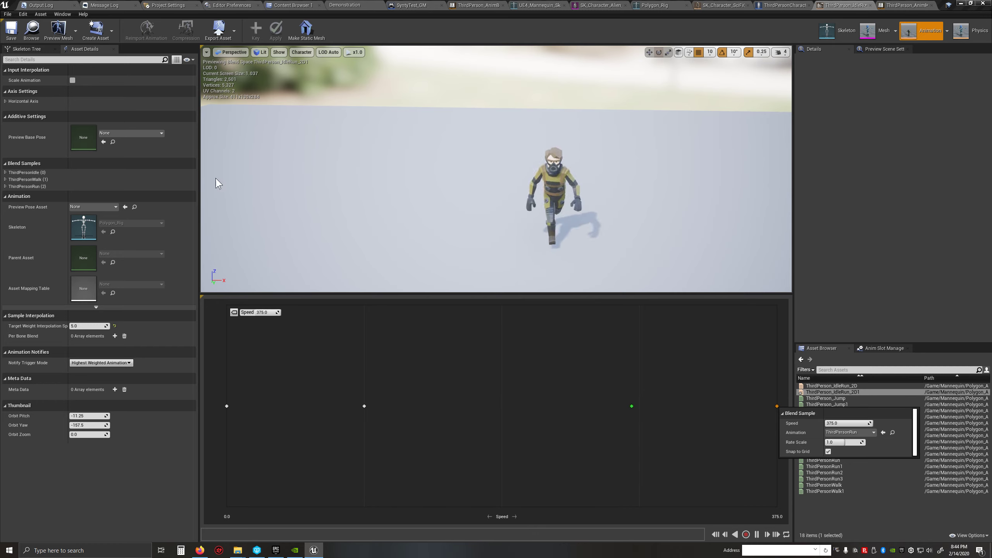
Step: Expand the blend space's horizontal axis settings and review the Speed axis range and number of grid divisions
{"action": "left_click", "coordinate": [4, 100]}
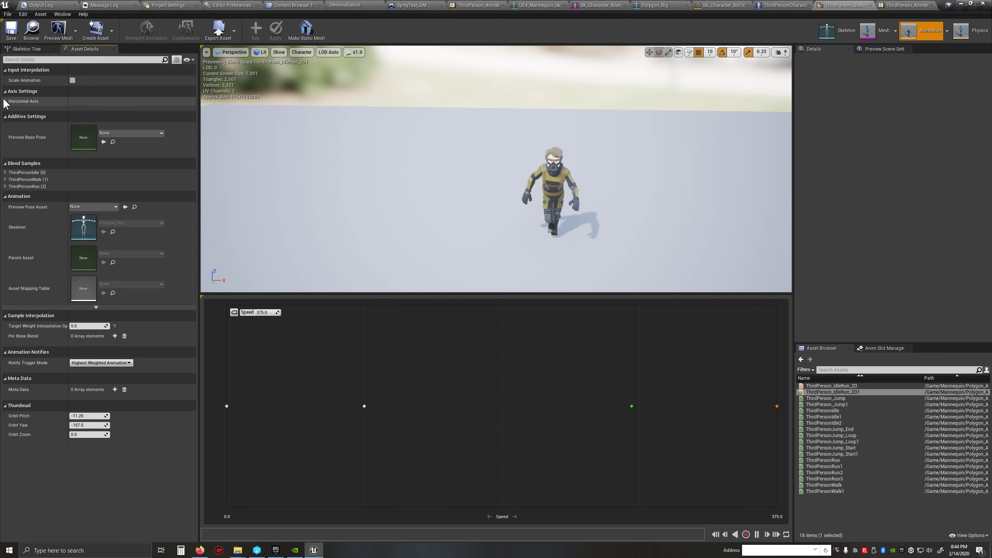
{"action": "left_click", "coordinate": [4, 102]}
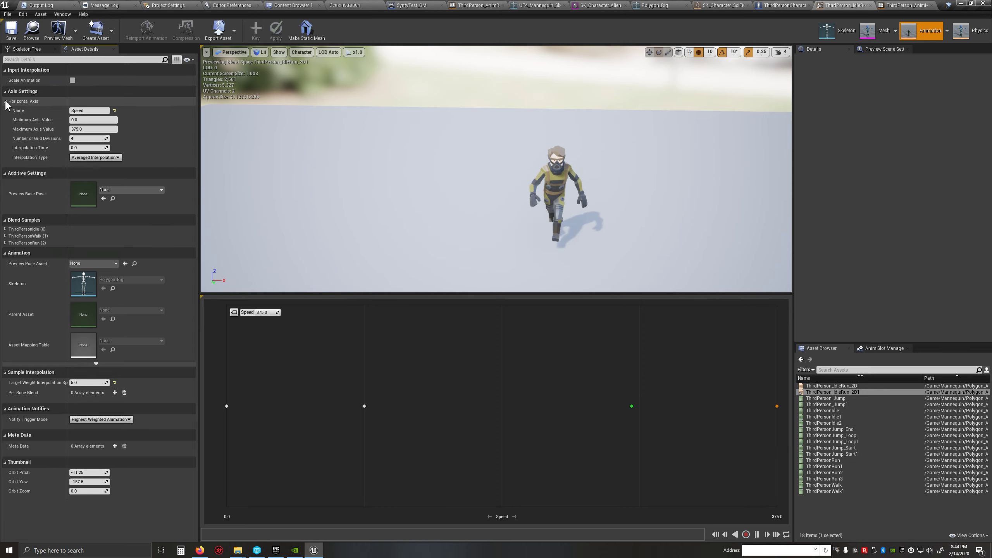
{"action": "left_click", "coordinate": [82, 121]}
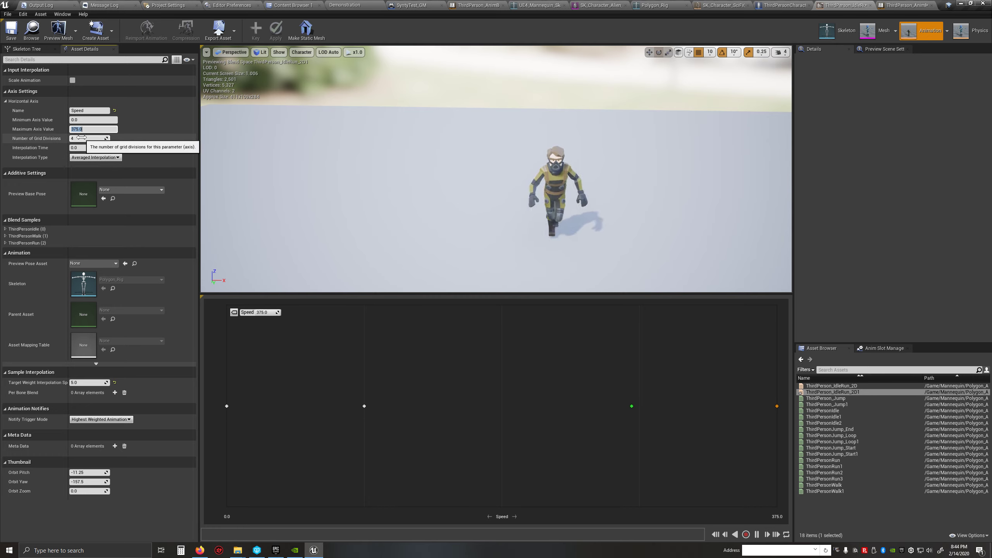
{"action": "left_click", "coordinate": [84, 139]}
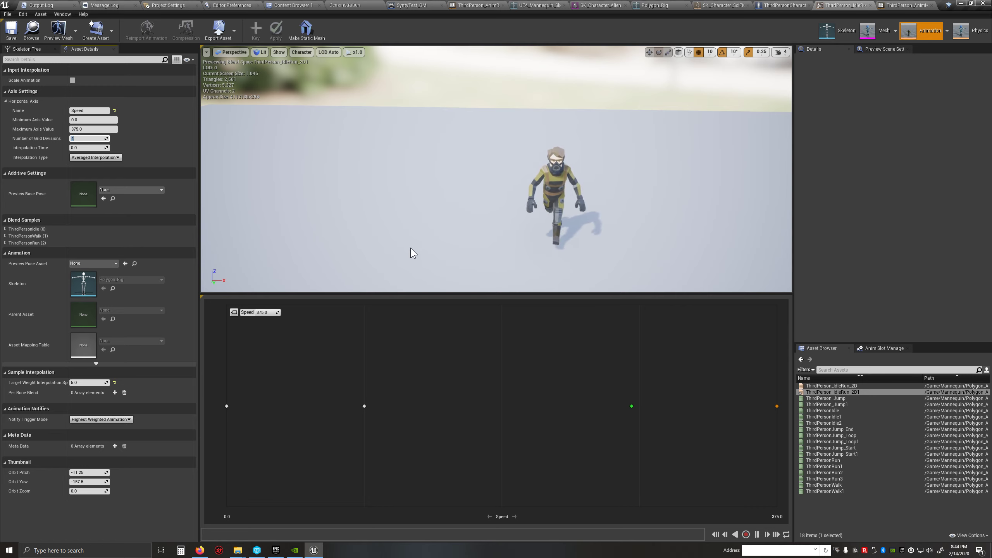
Step: Rename the ThirdPerson_AnimBP asset in the Polygon_Anims folder to ThirdPerson_AnimBPolygon
{"action": "left_click", "coordinate": [903, 5]}
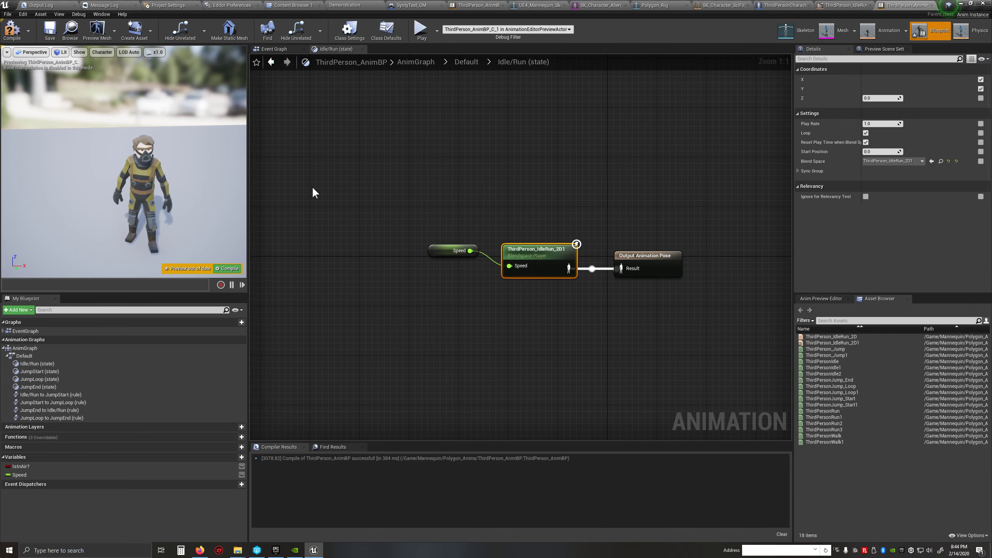
{"action": "left_click", "coordinate": [474, 5]}
{"action": "left_click", "coordinate": [261, 3]}
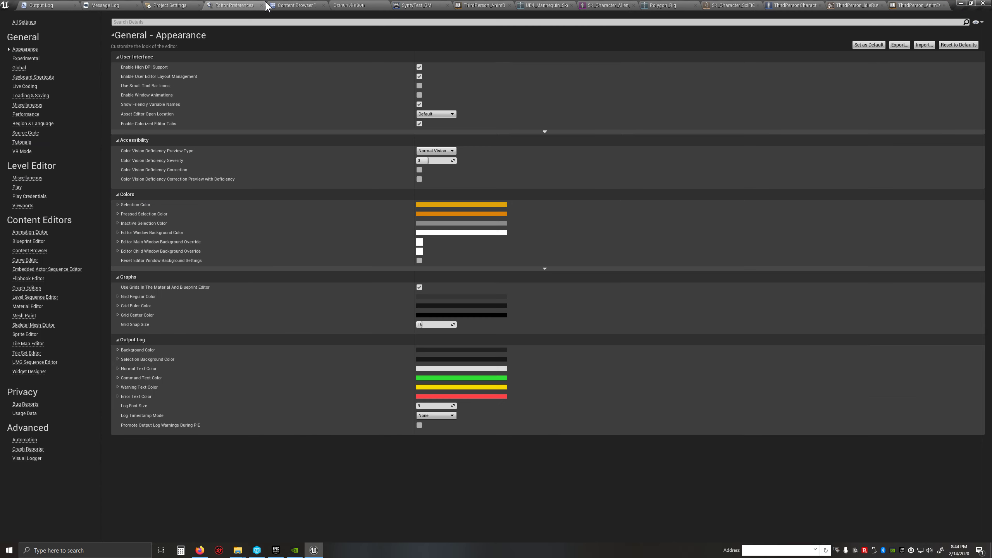
{"action": "left_click", "coordinate": [311, 5]}
{"action": "left_click", "coordinate": [293, 74]}
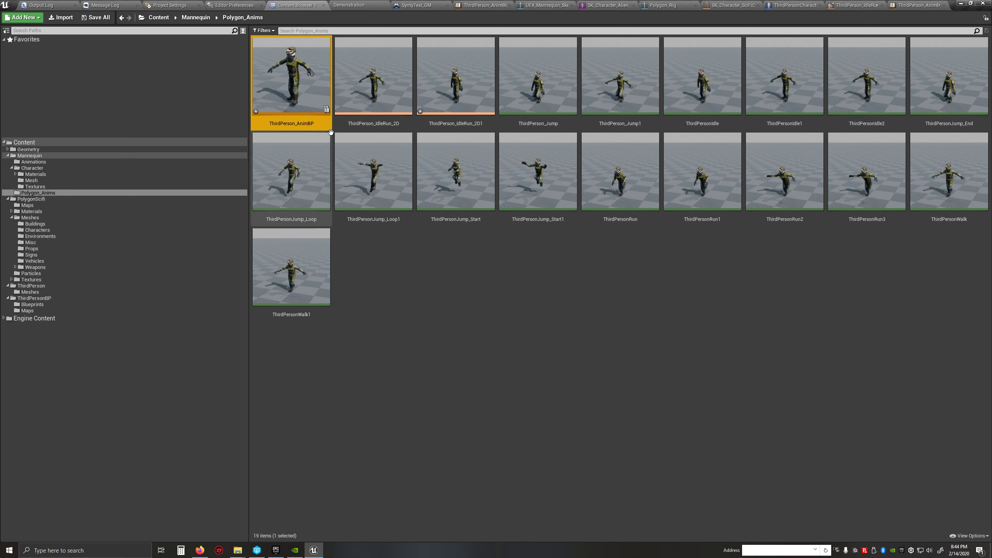
{"action": "left_click", "coordinate": [311, 123]}
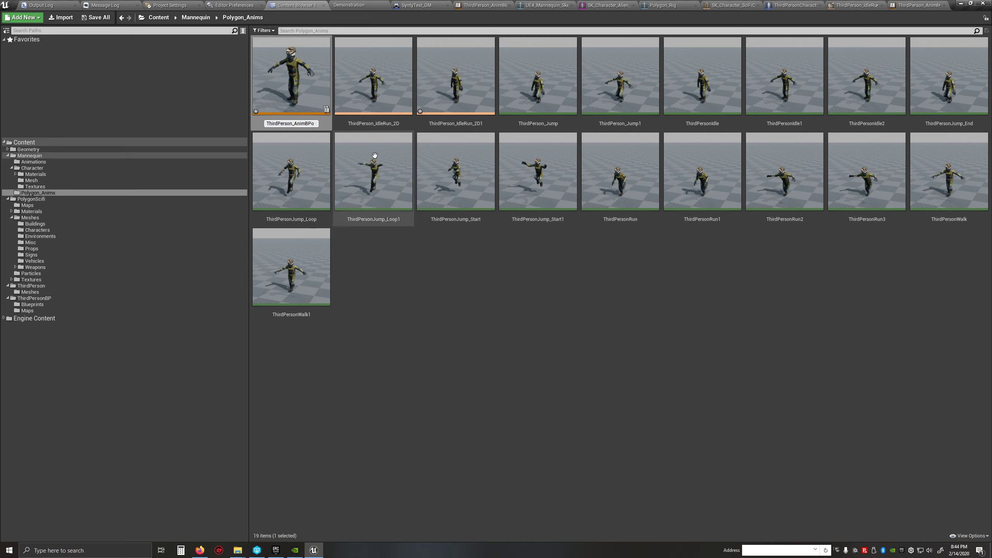
{"action": "type", "text": "olygon"}
{"action": "key", "text": "Return"}
{"action": "left_click", "coordinate": [428, 344]}
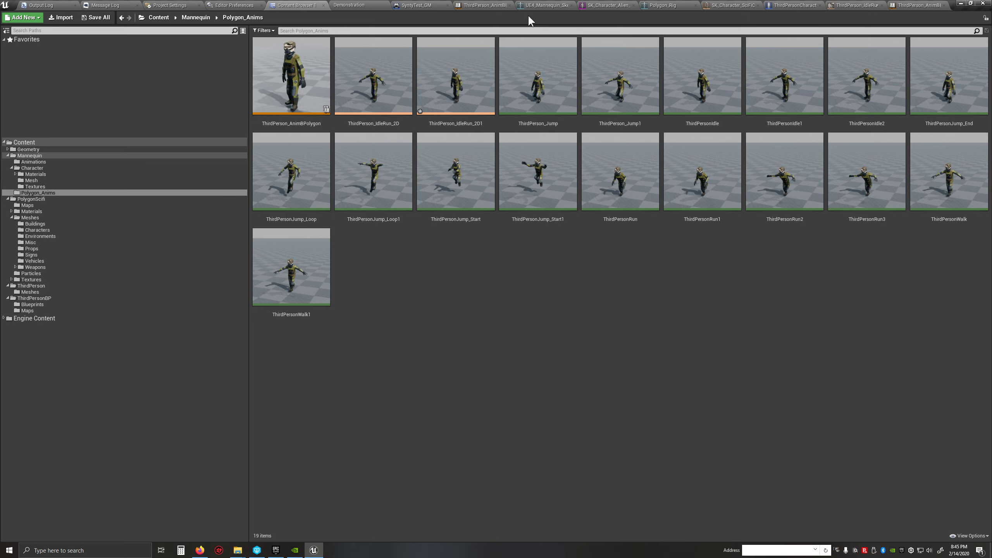
Step: Set the ThirdPersonCharacter mesh's Anim Class to ThirdPerson_AnimBPolygon and compile the blueprint
{"action": "left_click", "coordinate": [807, 5]}
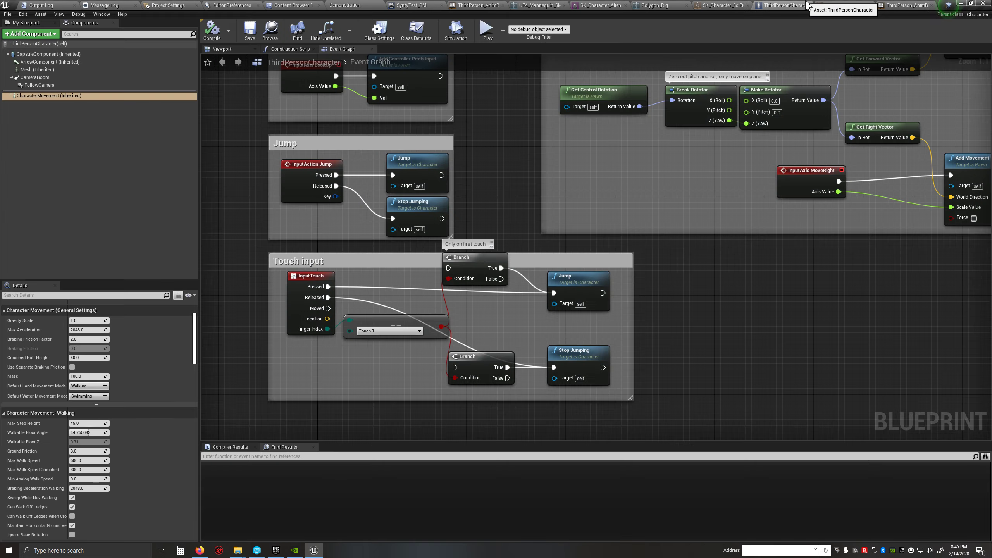
{"action": "left_click", "coordinate": [38, 69]}
{"action": "left_click", "coordinate": [87, 386]}
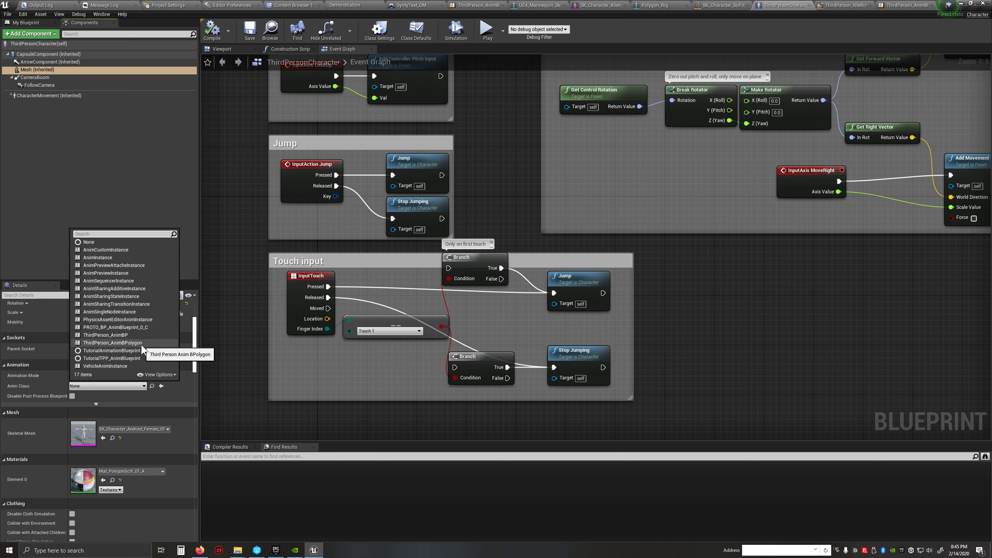
{"action": "left_click", "coordinate": [117, 343]}
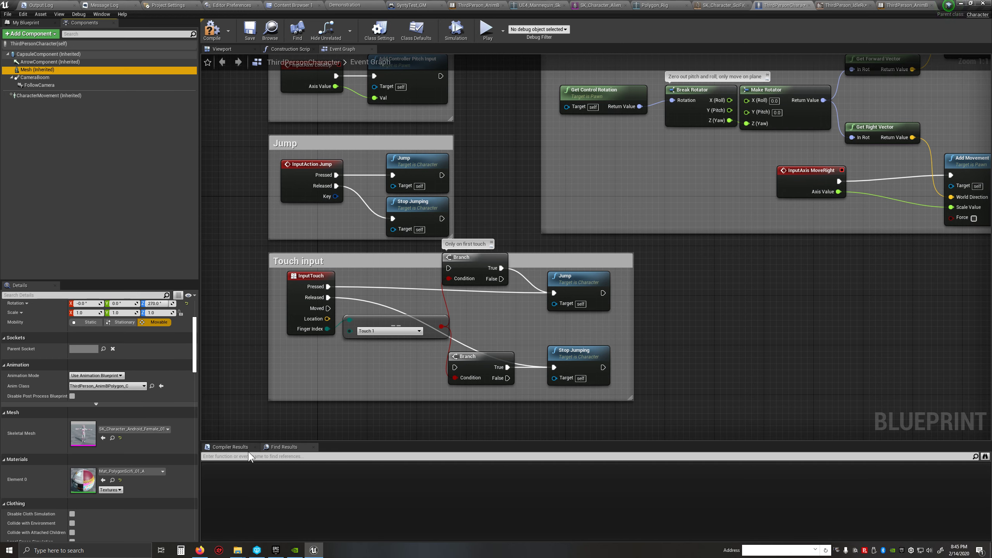
{"action": "left_click", "coordinate": [218, 33]}
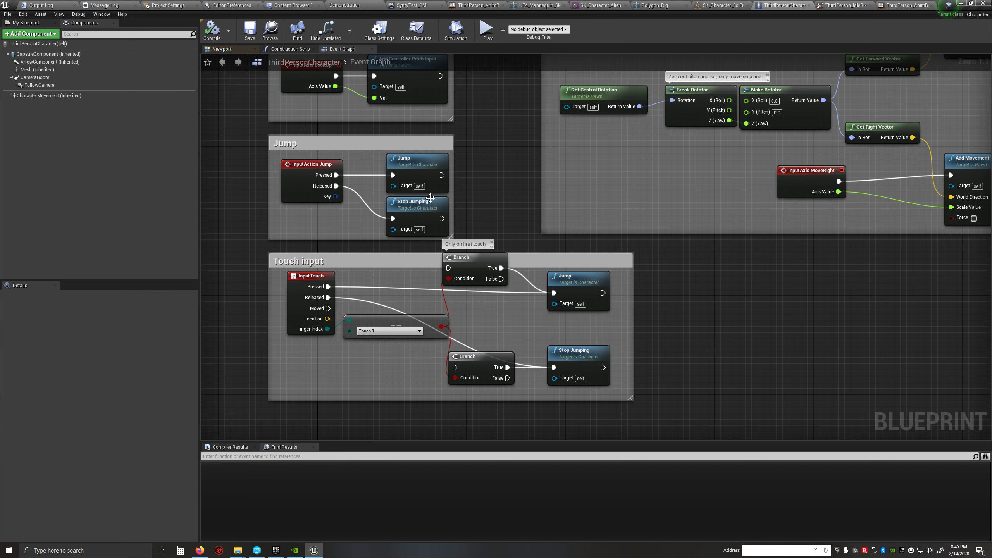
Step: Change the character's skeletal mesh to SK_Character_Augmented_Male_01 and compile the blueprint
{"action": "left_click", "coordinate": [221, 48]}
{"action": "left_click_drag", "start_coordinate": [741, 272], "coordinate": [354, 131]}
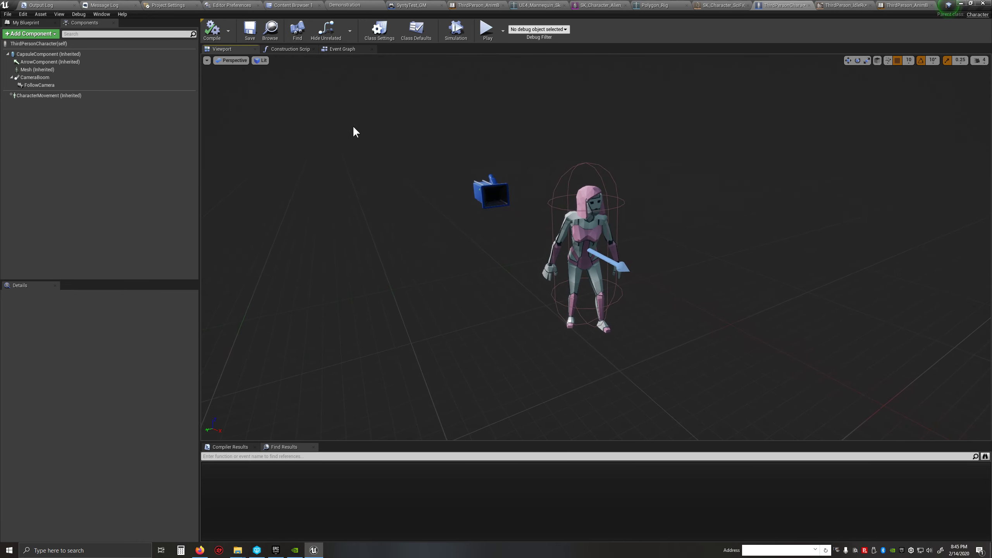
{"action": "left_click", "coordinate": [51, 70]}
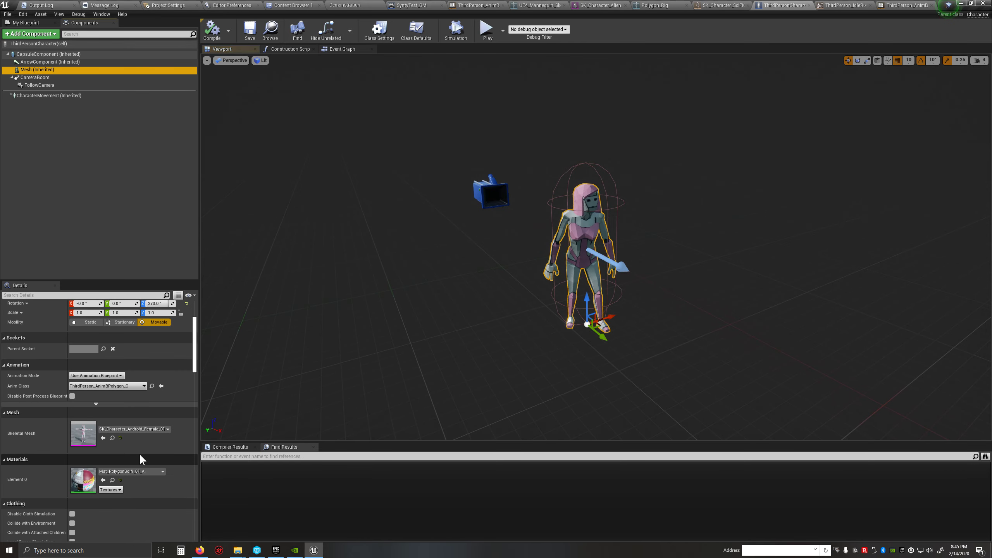
{"action": "left_click", "coordinate": [148, 429]}
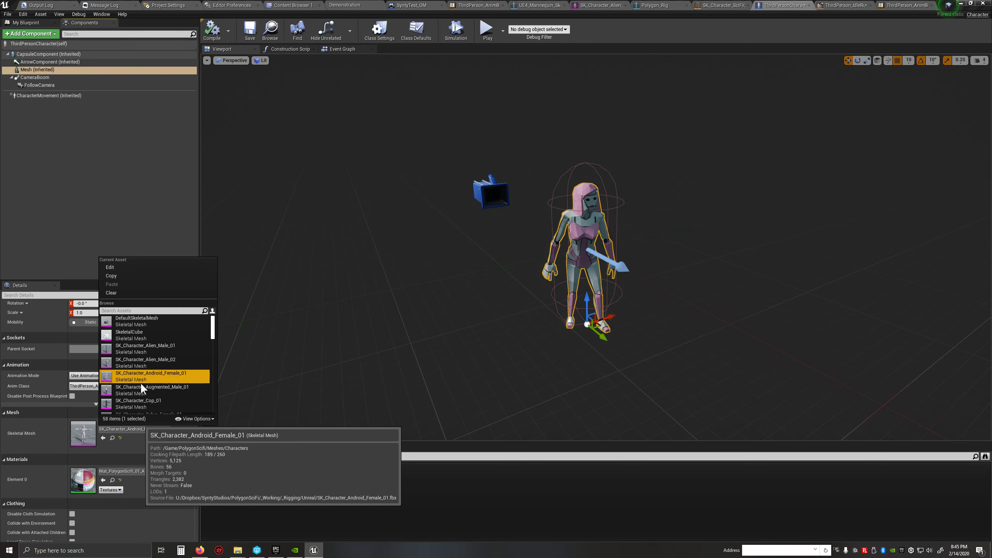
{"action": "left_click", "coordinate": [148, 392]}
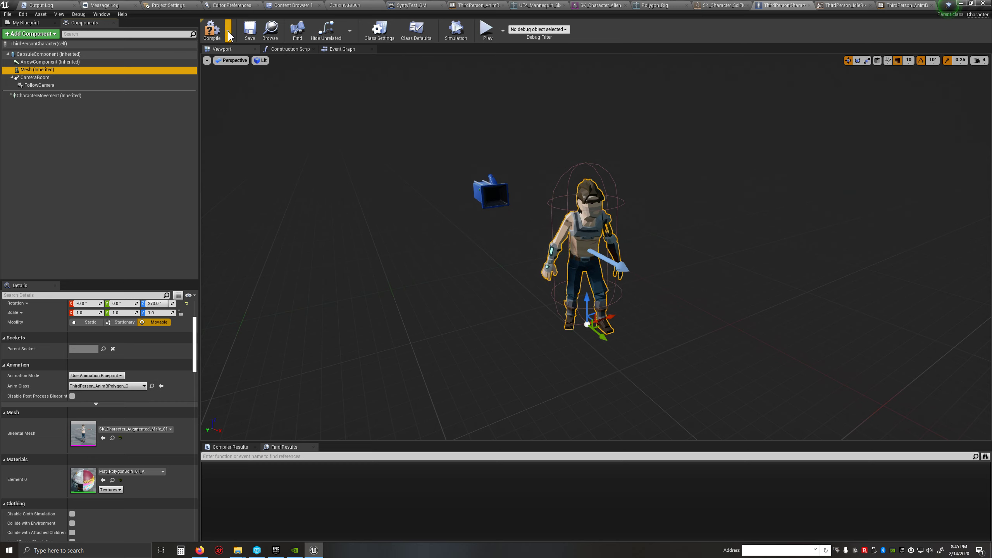
{"action": "left_click", "coordinate": [404, 334]}
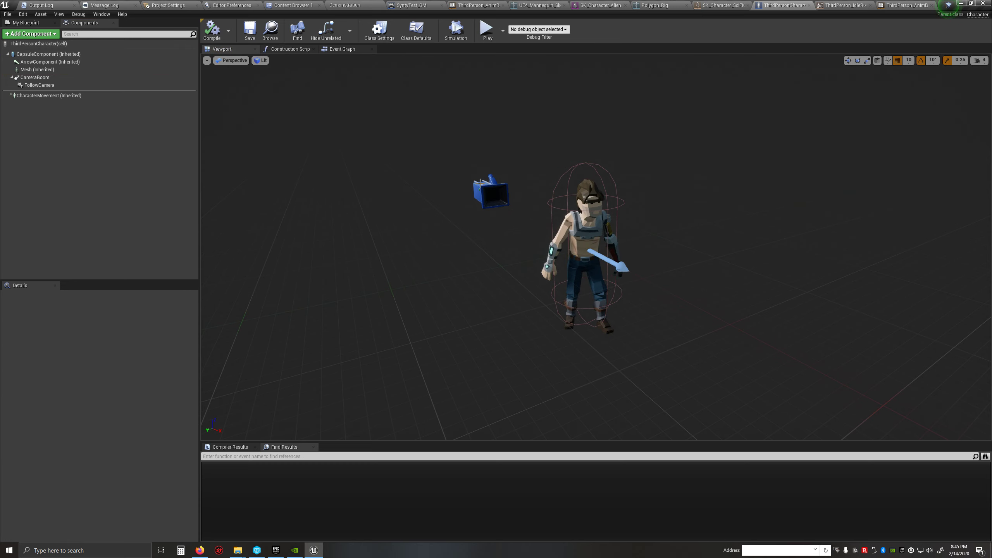
Step: Play the level, test running and jumping with the character through the street, and end the play session
{"action": "left_click", "coordinate": [487, 28]}
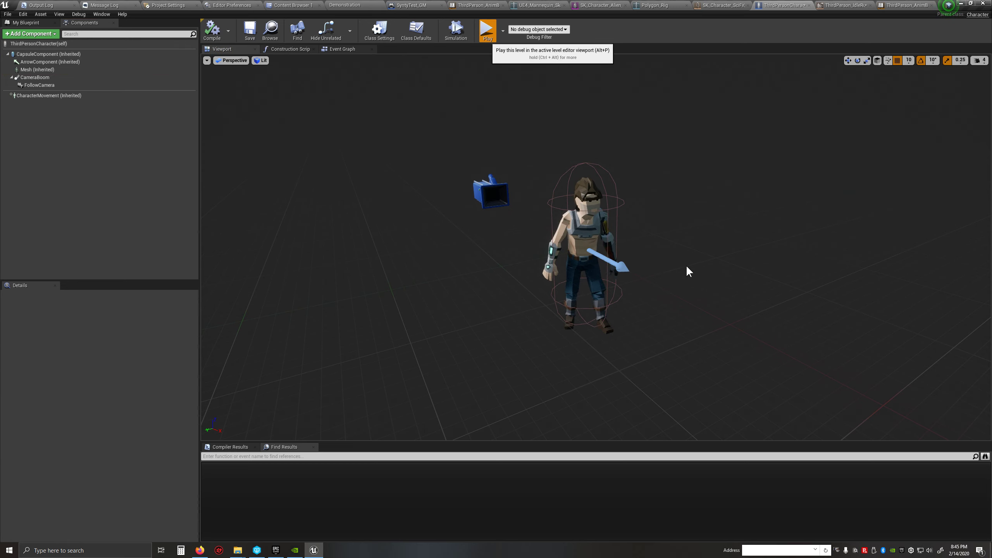
{"action": "left_click", "coordinate": [653, 320]}
{"action": "key", "text": "w"}
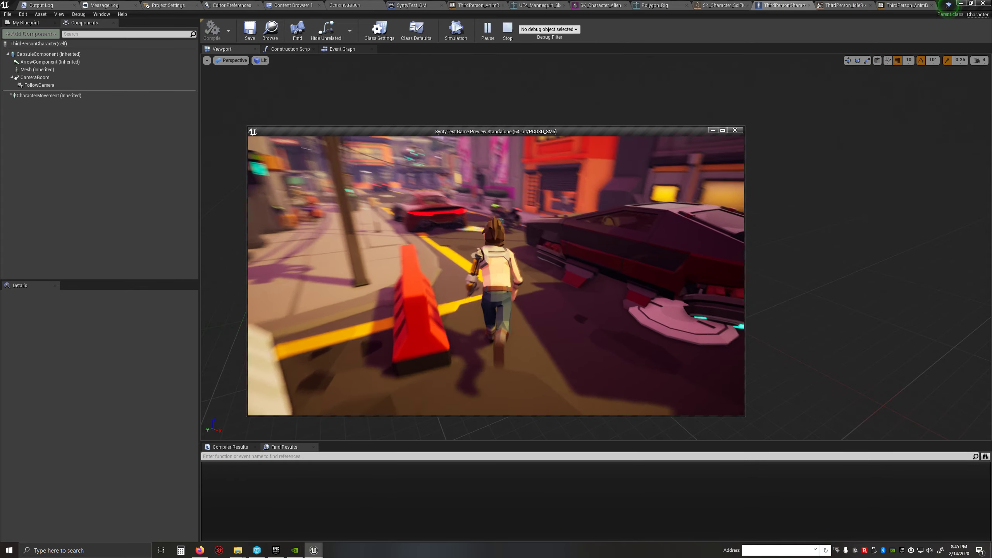
{"action": "key", "text": "space"}
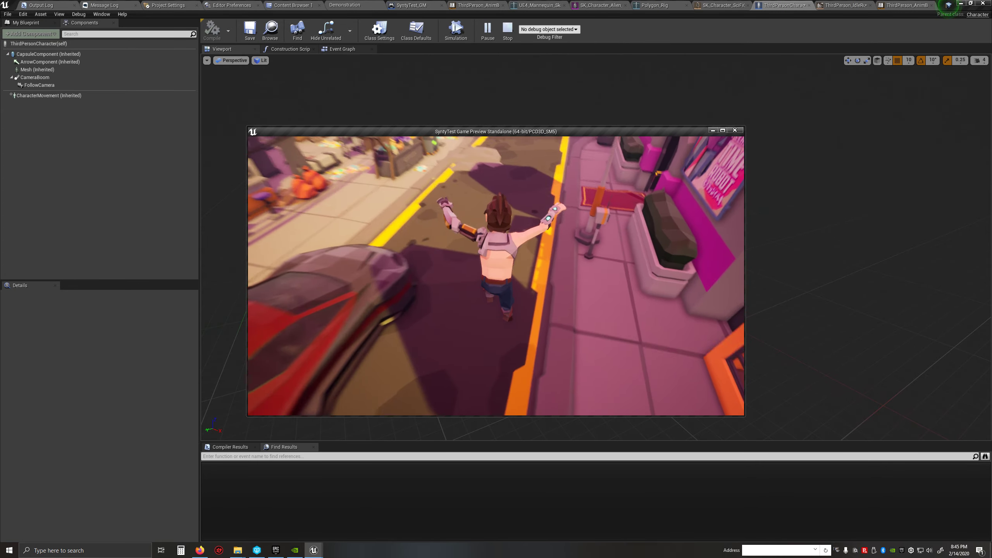
{"action": "key", "text": "w"}
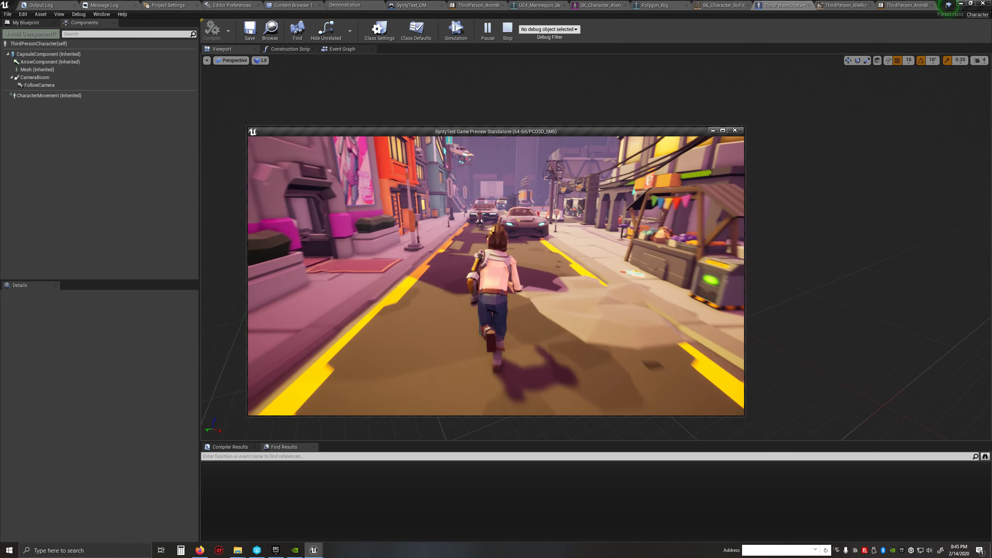
{"action": "key", "text": "space"}
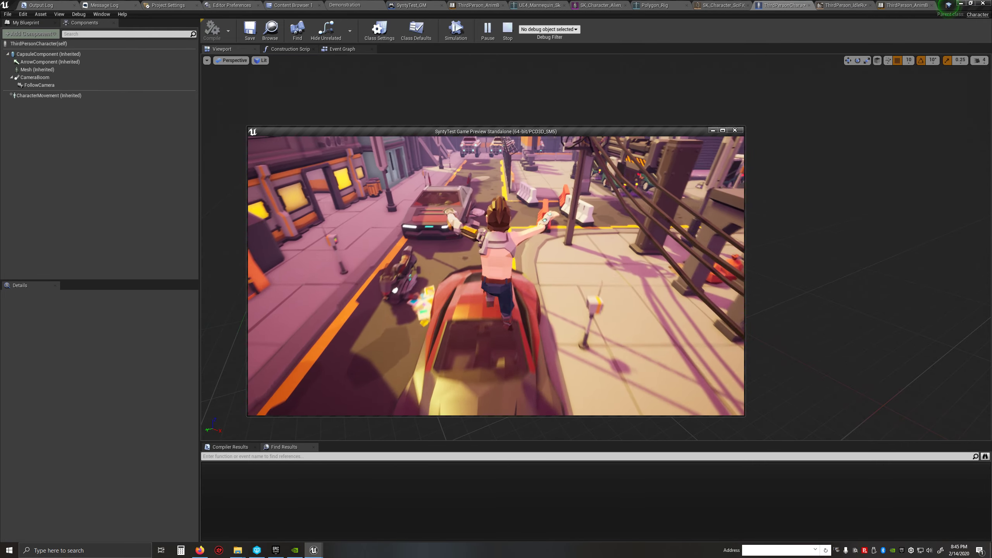
{"action": "key", "text": "w"}
{"action": "key", "text": "Escape"}
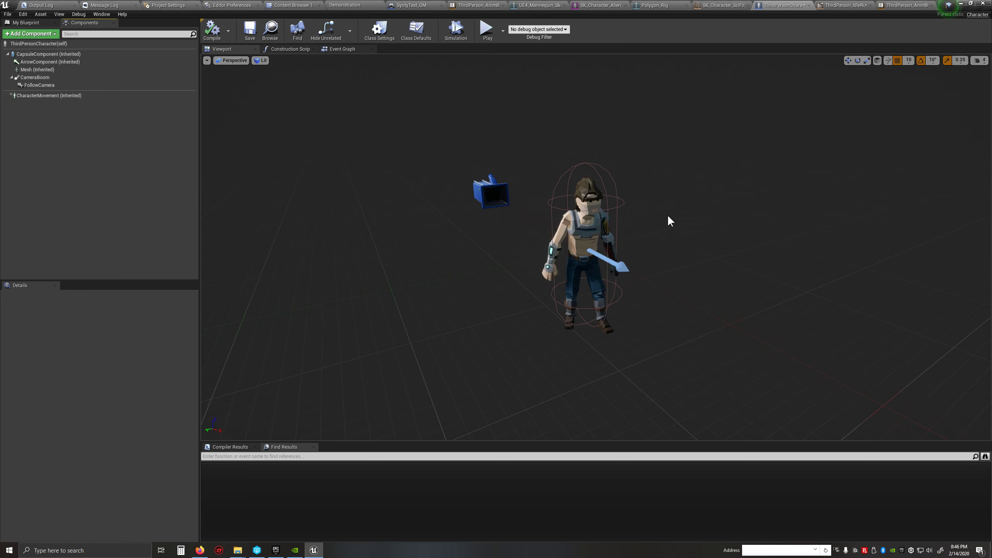